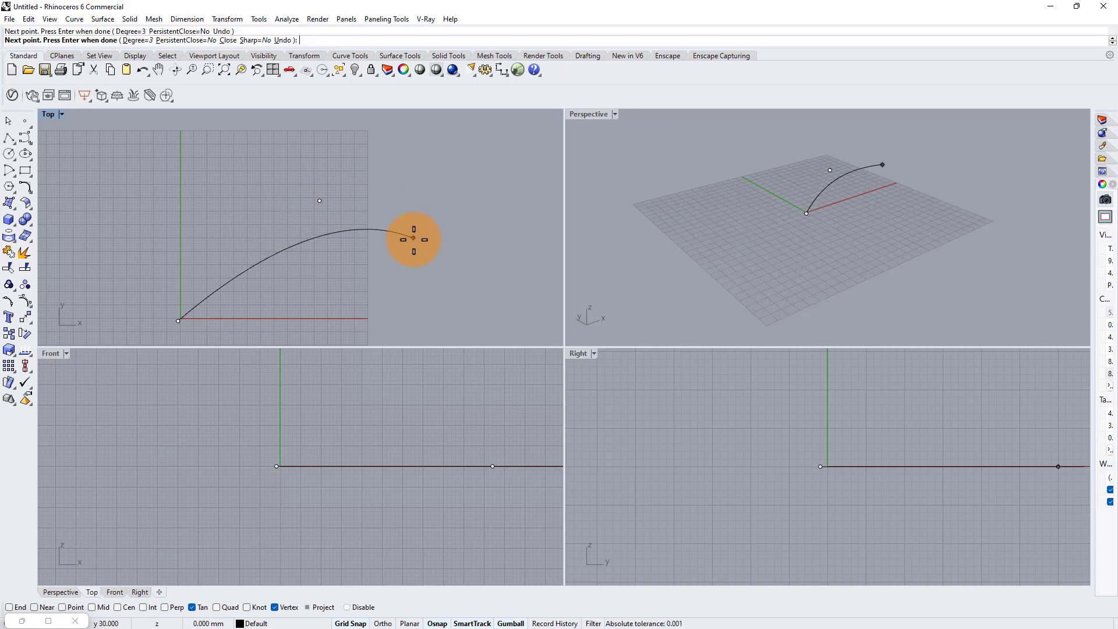
Finish the control point curve in the Top view as a spiral that curls inward and ends inside its loop.
{"action": "scroll", "coordinate": [449, 189], "scroll_direction": "down", "scroll_amount": 2}
{"action": "left_click", "coordinate": [407, 314]}
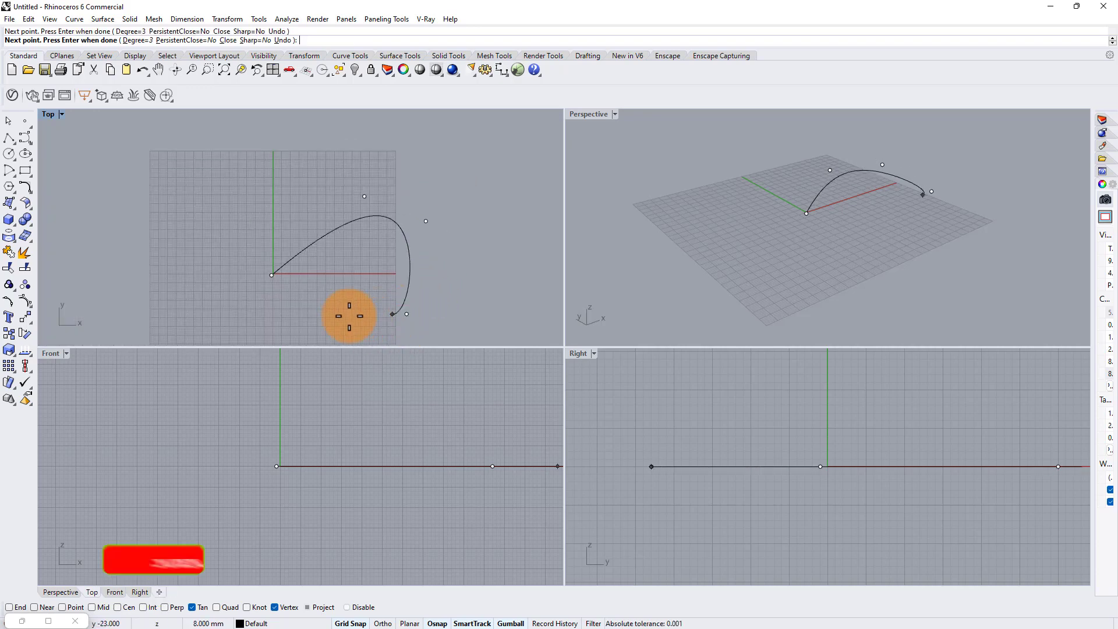
{"action": "left_click", "coordinate": [324, 298]}
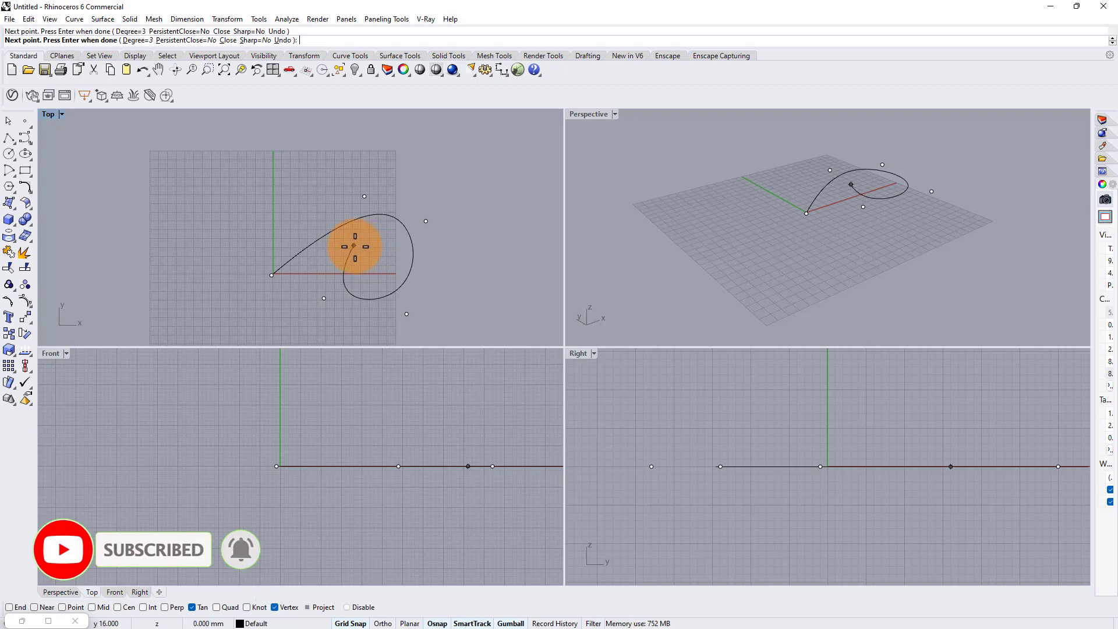
{"action": "right_click", "coordinate": [382, 249]}
{"action": "scroll", "coordinate": [333, 284], "scroll_direction": "up", "scroll_amount": 8}
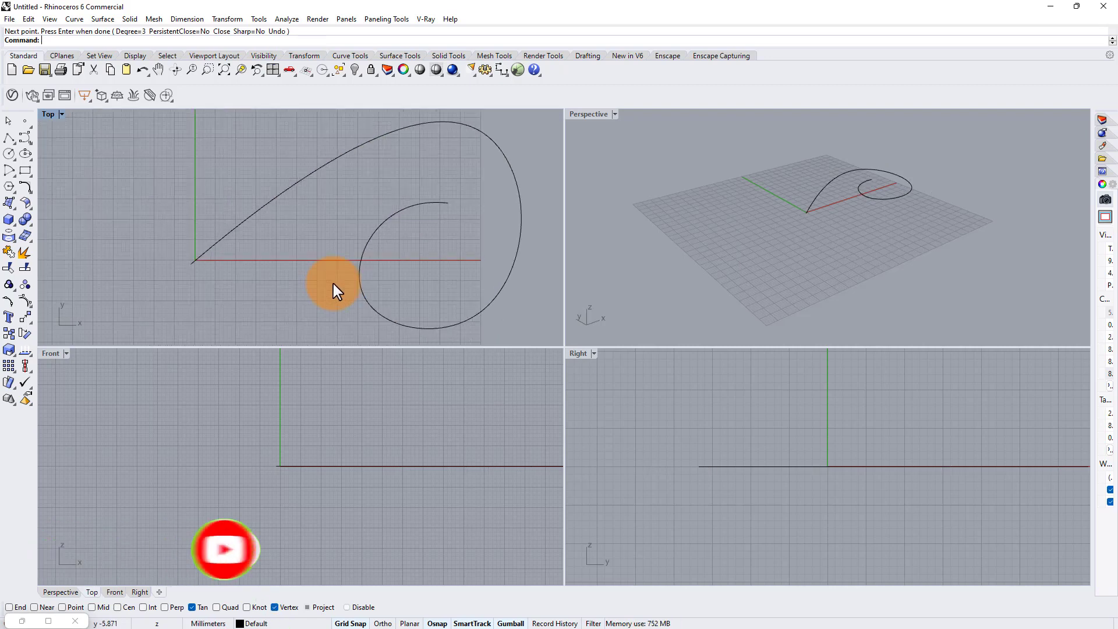
Reshape the spiral by moving its uppermost control point upward and its rightmost control point outward.
{"action": "scroll", "coordinate": [375, 239], "scroll_direction": "down", "scroll_amount": 6}
{"action": "left_click", "coordinate": [396, 224]}
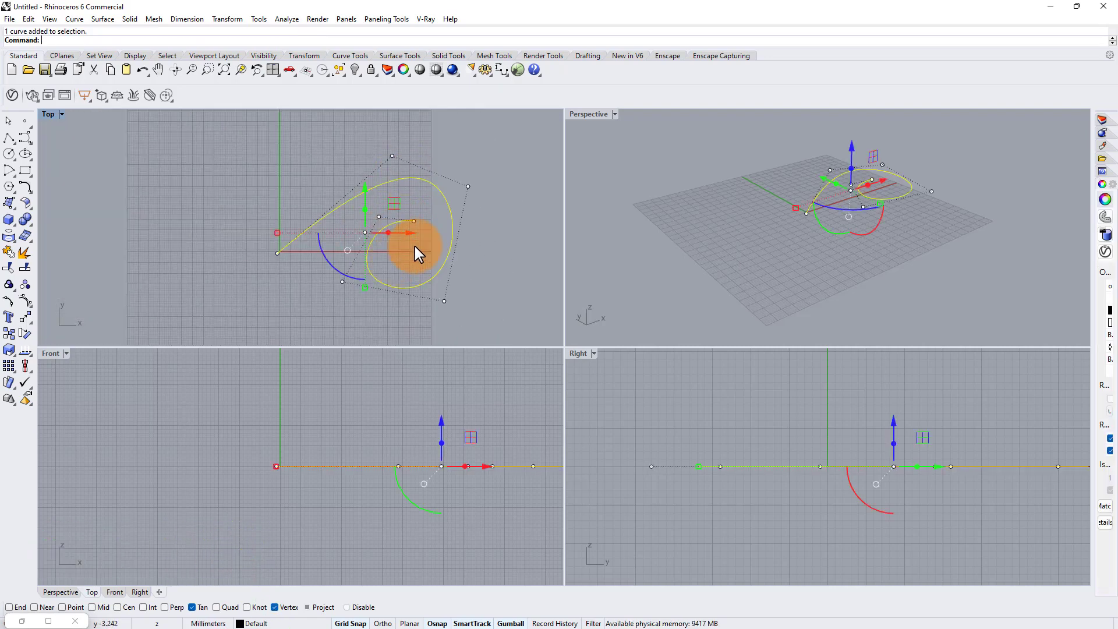
{"action": "left_click_drag", "start_coordinate": [393, 154], "coordinate": [392, 138]}
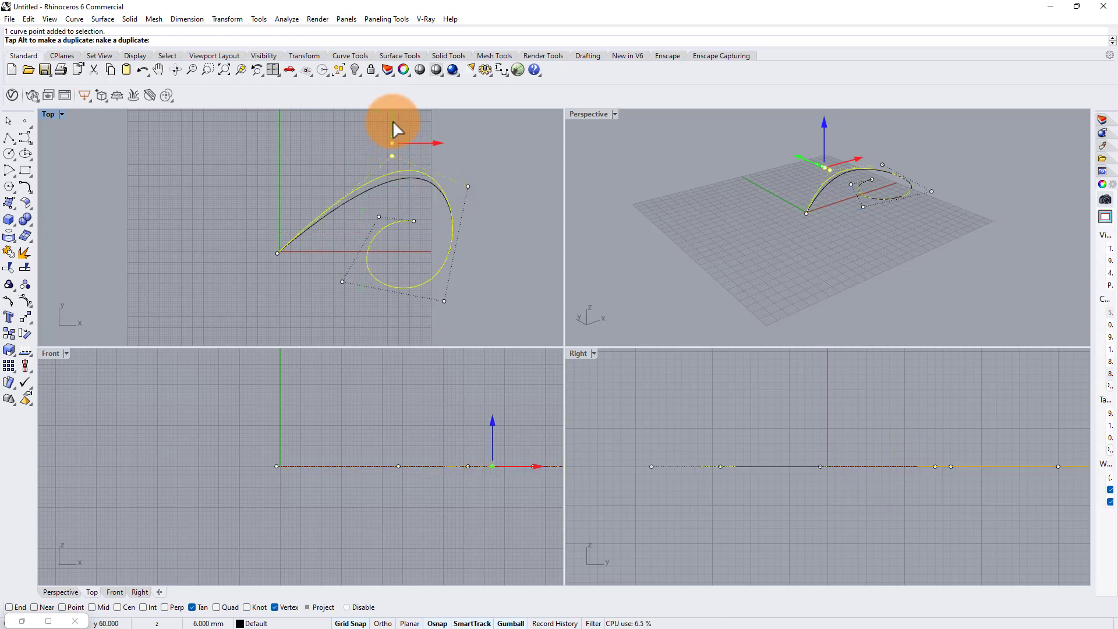
{"action": "left_click_drag", "start_coordinate": [466, 187], "coordinate": [507, 190]}
{"action": "scroll", "coordinate": [431, 227], "scroll_direction": "down", "scroll_amount": 2}
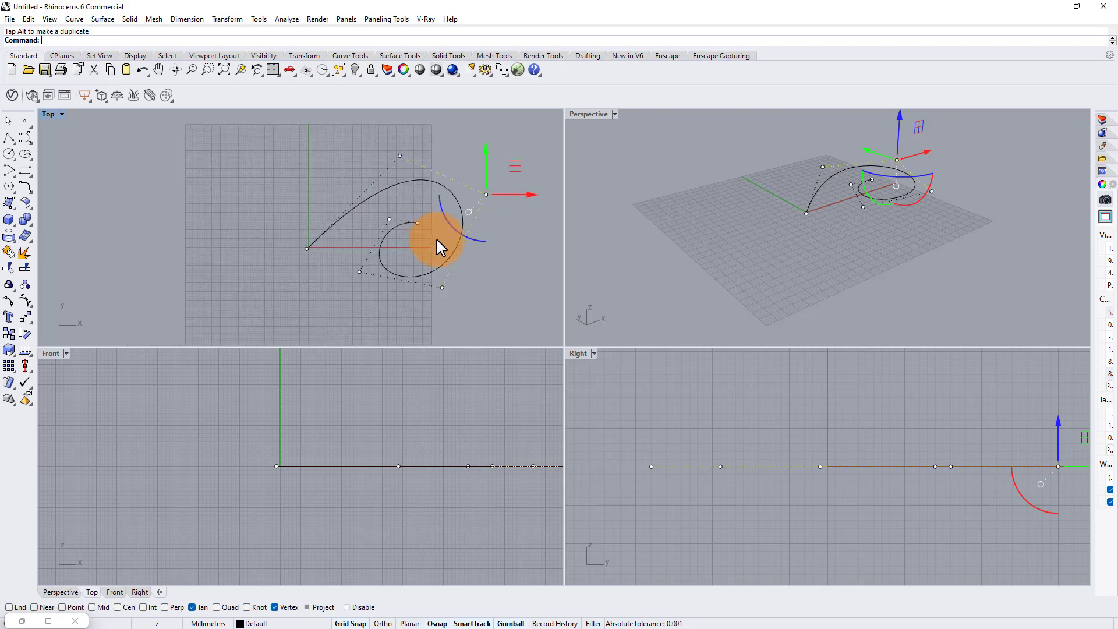
Reposition the spiral's two lower control points outward and adjust the inner control points to smooth the curl.
{"action": "left_click", "coordinate": [443, 287]}
{"action": "left_click_drag", "start_coordinate": [442, 242], "coordinate": [389, 273]}
{"action": "left_click", "coordinate": [359, 271]}
{"action": "left_click_drag", "start_coordinate": [362, 229], "coordinate": [388, 170]}
{"action": "left_click", "coordinate": [417, 224]}
{"action": "left_click", "coordinate": [390, 219]}
{"action": "left_click_drag", "start_coordinate": [416, 207], "coordinate": [415, 207]}
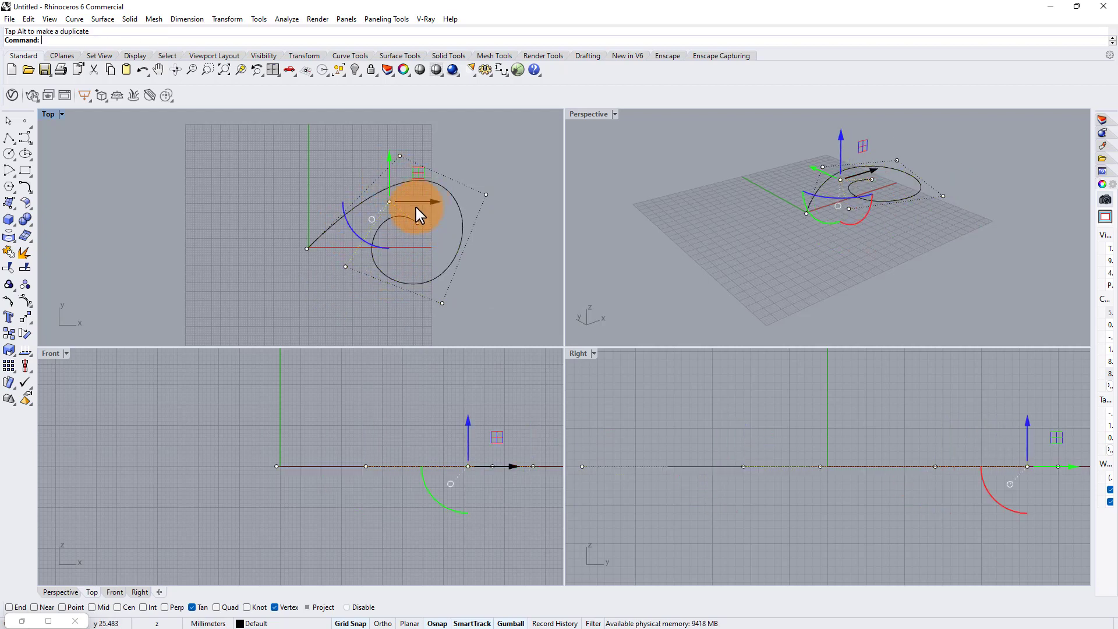
{"action": "left_click_drag", "start_coordinate": [390, 159], "coordinate": [388, 167]}
{"action": "left_click", "coordinate": [420, 216]}
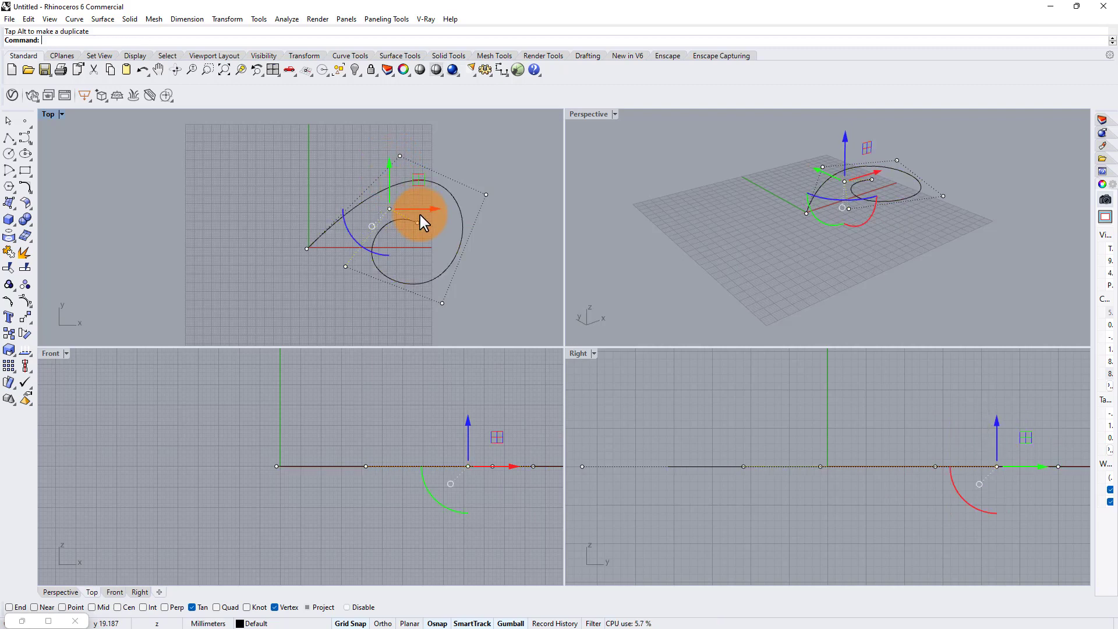
{"action": "left_click_drag", "start_coordinate": [425, 223], "coordinate": [427, 156]}
{"action": "key", "text": "Escape"}
Shift the spiral's top control point down toward the origin and move its start point slightly past the origin.
{"action": "left_click", "coordinate": [394, 195]}
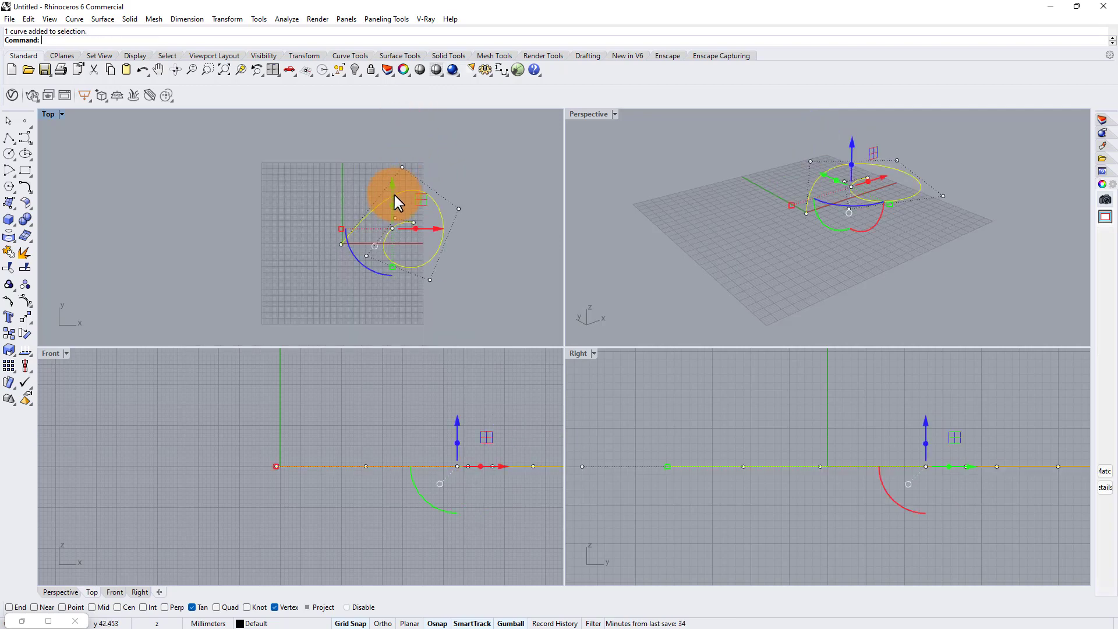
{"action": "left_click", "coordinate": [403, 167]}
{"action": "left_click_drag", "start_coordinate": [428, 168], "coordinate": [385, 138]}
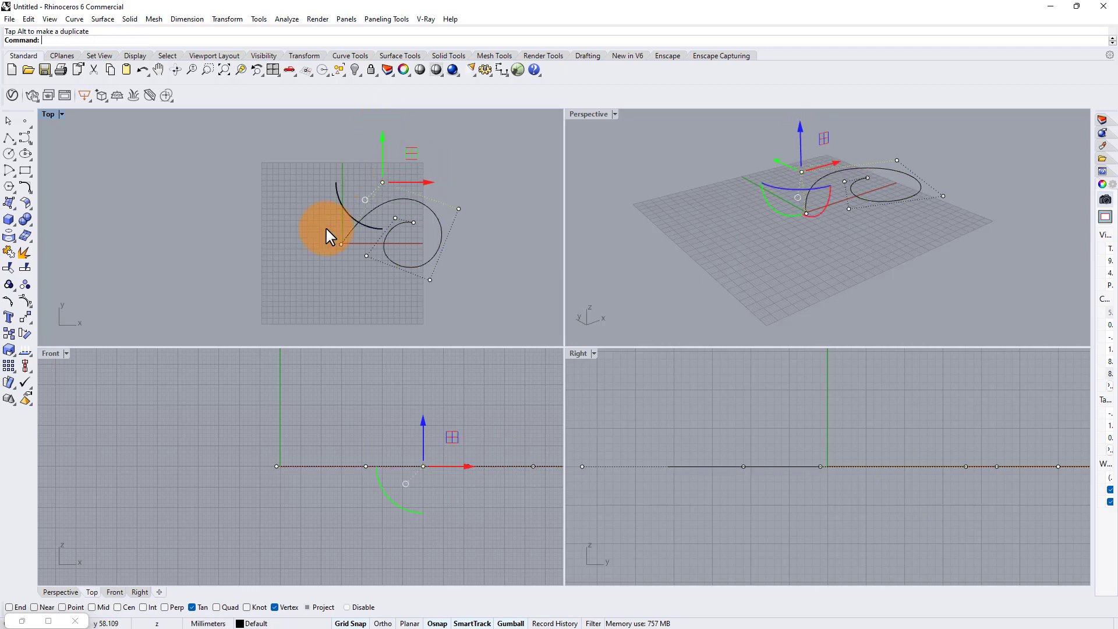
{"action": "left_click", "coordinate": [342, 245]}
{"action": "left_click_drag", "start_coordinate": [367, 245], "coordinate": [360, 243]}
{"action": "key", "text": "Escape"}
{"action": "key", "text": "Escape"}
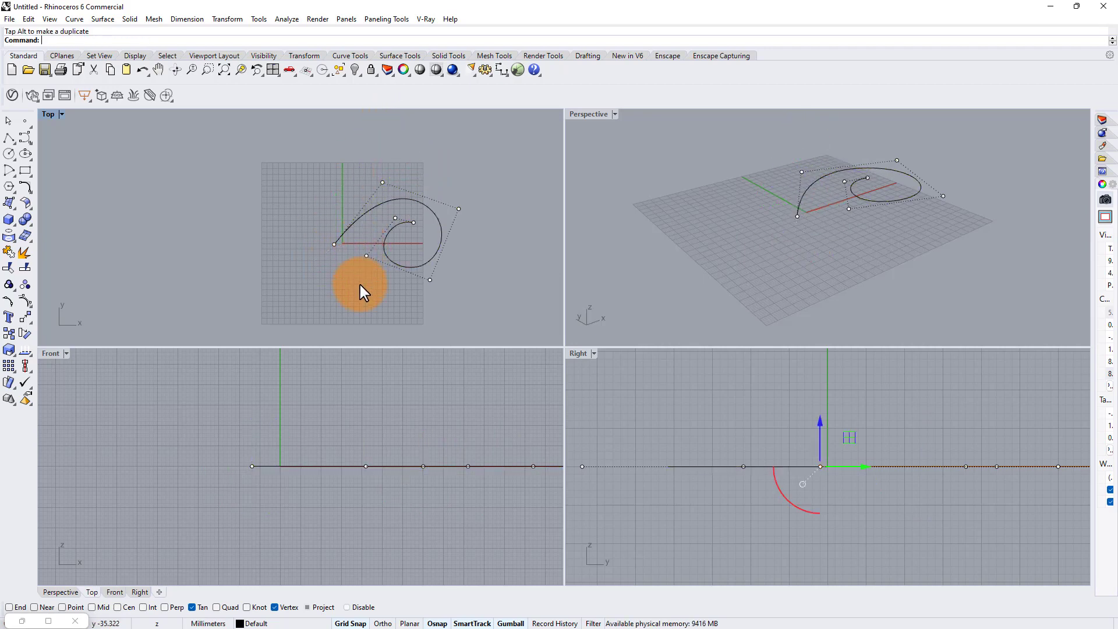
Duplicate the spiral curve in place and move the copy straight up along Z in the Front view.
{"action": "scroll", "coordinate": [408, 212], "scroll_direction": "up", "scroll_amount": 6}
{"action": "left_click", "coordinate": [407, 276]}
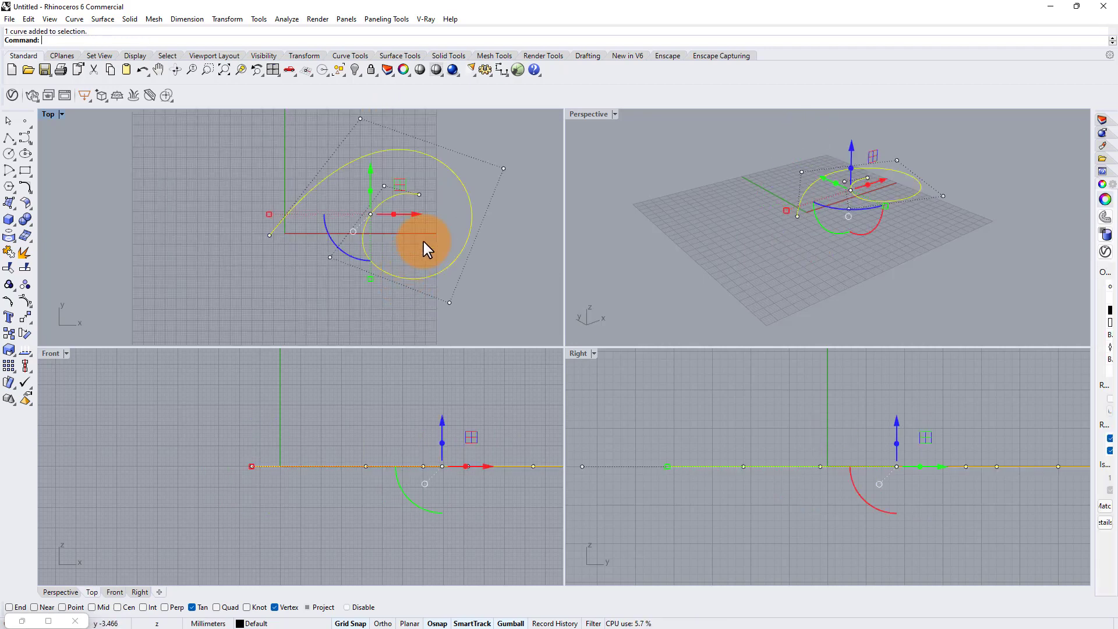
{"action": "key", "text": "ctrl+c"}
{"action": "key", "text": "ctrl+v"}
{"action": "scroll", "coordinate": [348, 473], "scroll_direction": "down", "scroll_amount": 3}
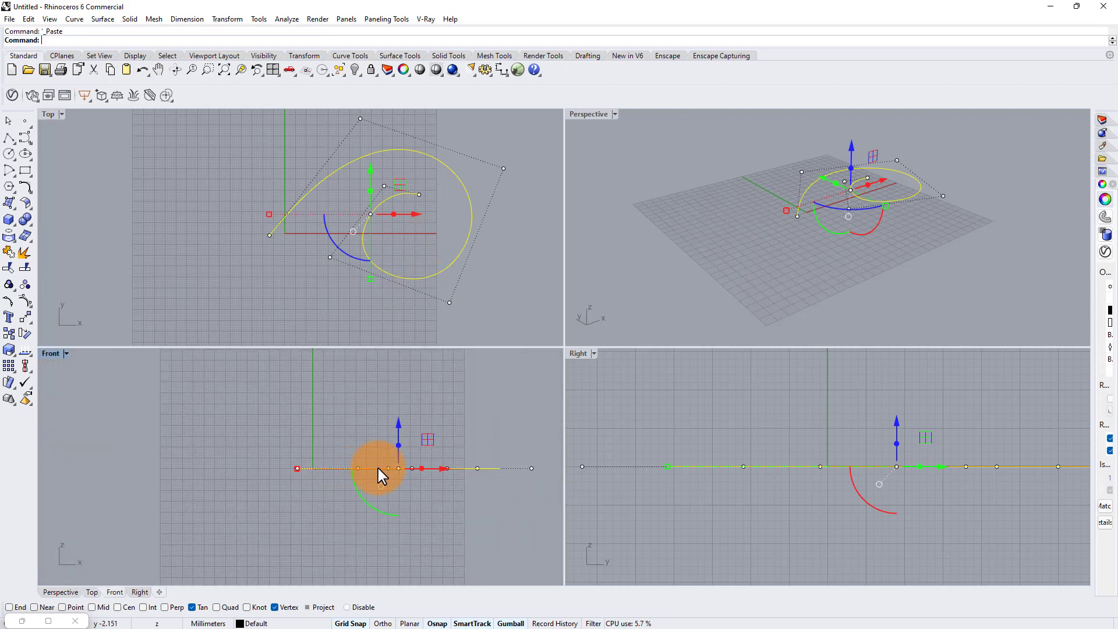
{"action": "left_click_drag", "start_coordinate": [379, 469], "coordinate": [377, 376]}
{"action": "scroll", "coordinate": [348, 479], "scroll_direction": "down", "scroll_amount": 6}
Maximize the Perspective viewport and open Grasshopper beside the two curves.
{"action": "double_click", "coordinate": [589, 114]}
{"action": "right_click_drag", "start_coordinate": [648, 215], "coordinate": [760, 318]}
{"action": "key", "text": "Escape"}
{"action": "type", "text": "Gr"}
{"action": "key", "text": "Return"}
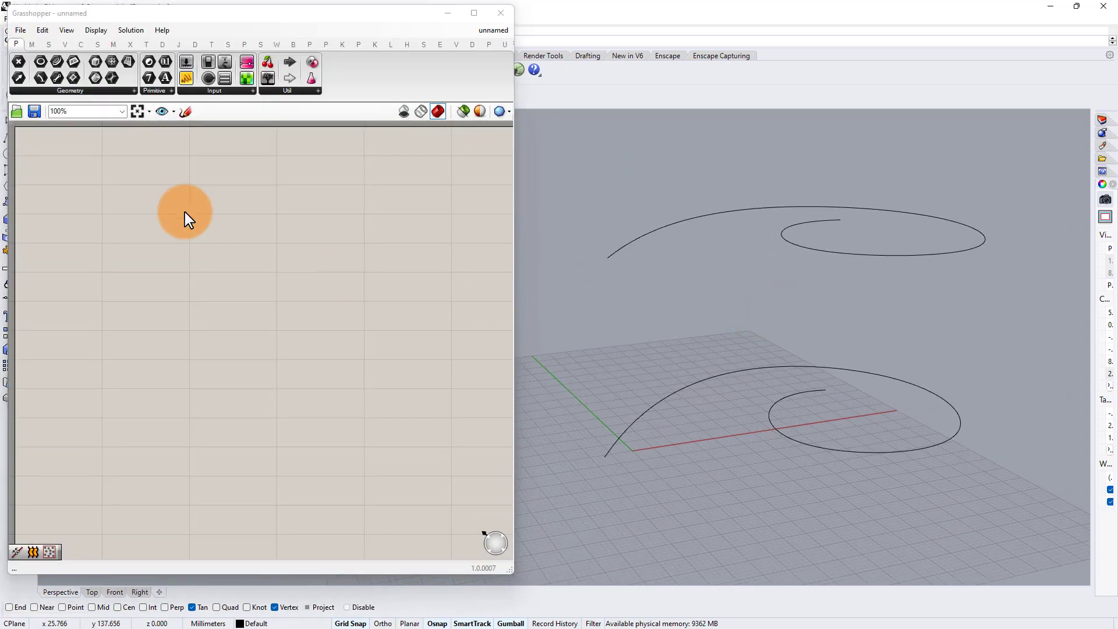
{"action": "right_click_drag", "start_coordinate": [154, 189], "coordinate": [165, 217]}
{"action": "scroll", "coordinate": [104, 194], "scroll_direction": "up", "scroll_amount": 1}
{"action": "scroll", "coordinate": [166, 218], "scroll_direction": "up", "scroll_amount": 1}
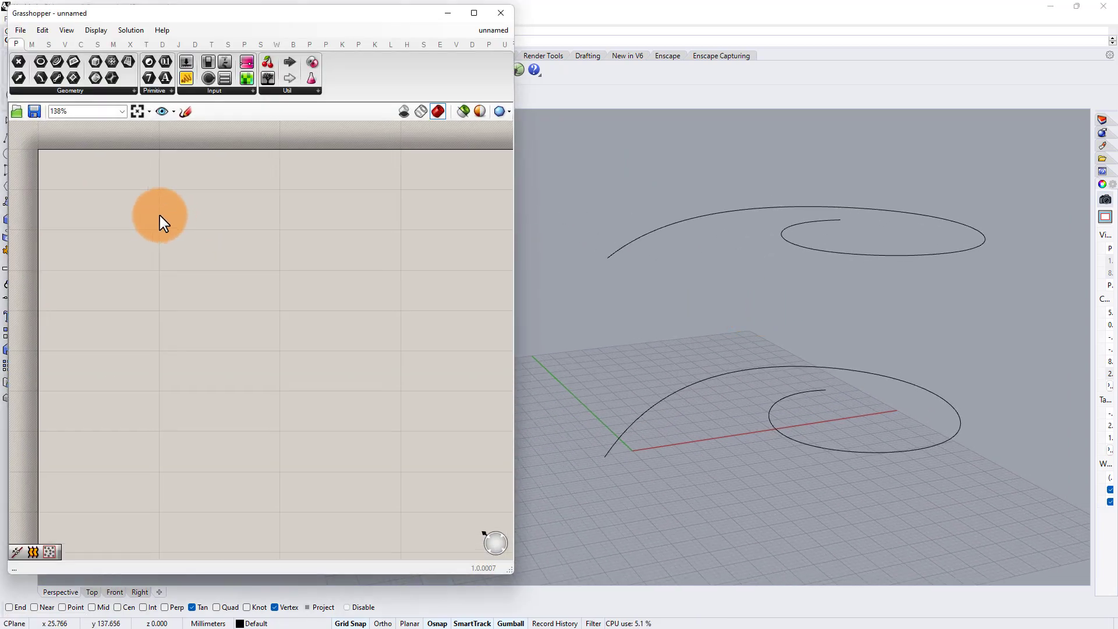
Add a Curve parameter to the canvas and reference the upper and lower spiral curves in it.
{"action": "double_click", "coordinate": [160, 215]}
{"action": "type", "text": "curve"}
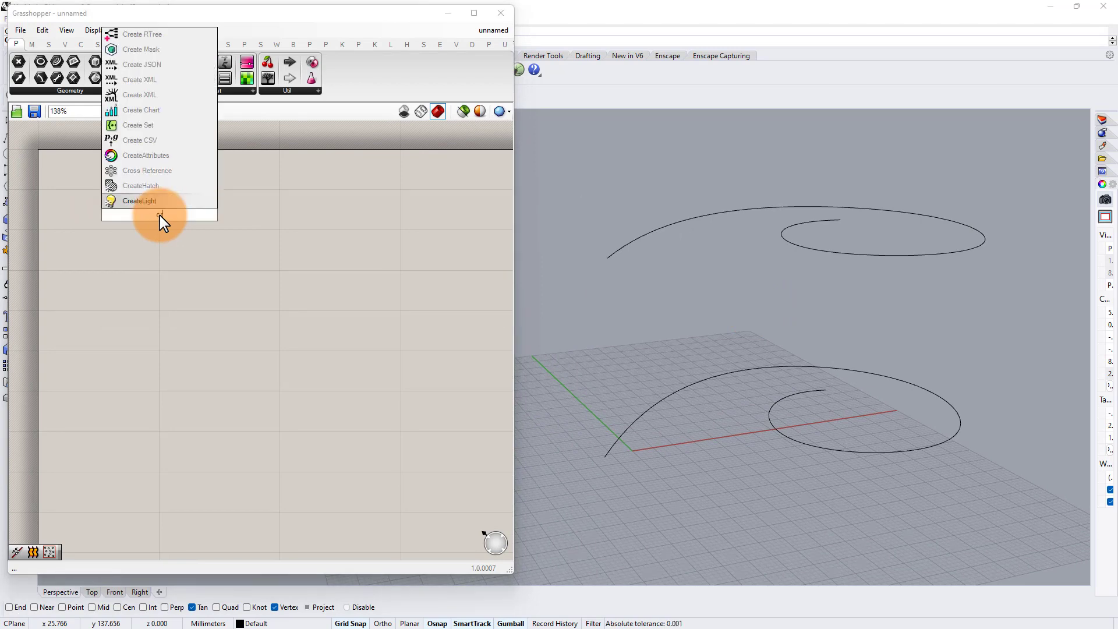
{"action": "left_click", "coordinate": [159, 207]}
{"action": "right_click", "coordinate": [159, 207]}
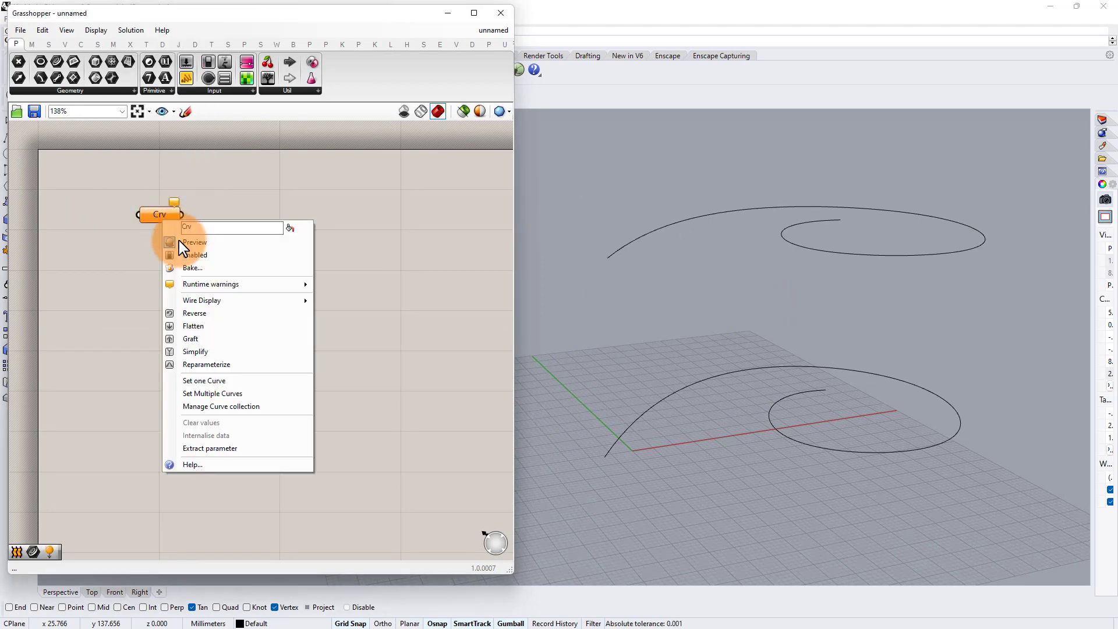
{"action": "left_click", "coordinate": [211, 381]}
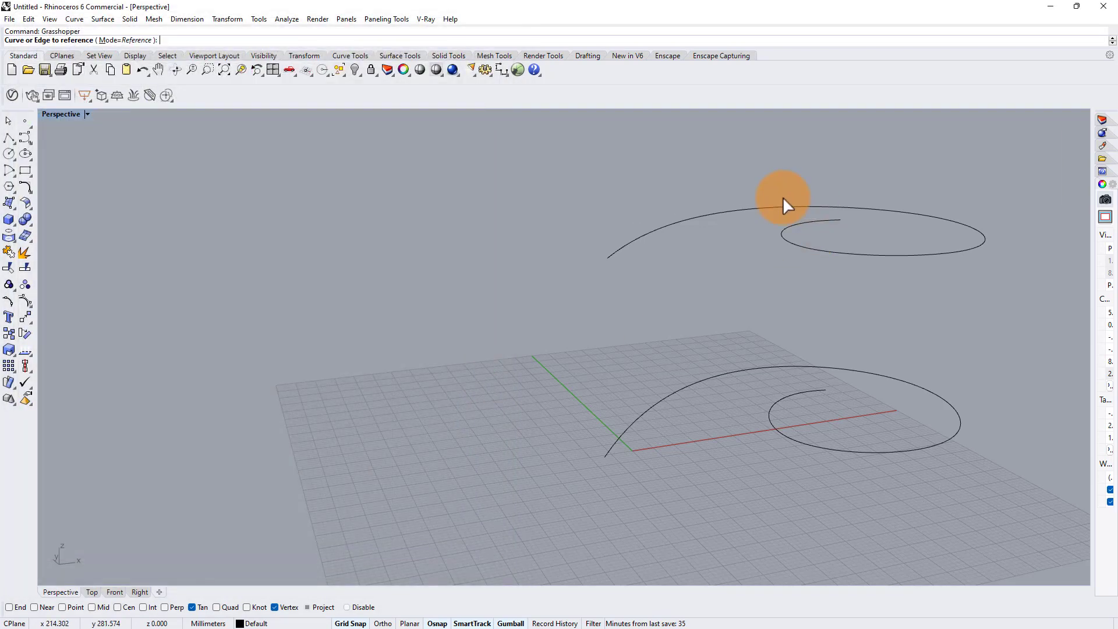
{"action": "left_click", "coordinate": [771, 207]}
{"action": "left_click", "coordinate": [737, 368]}
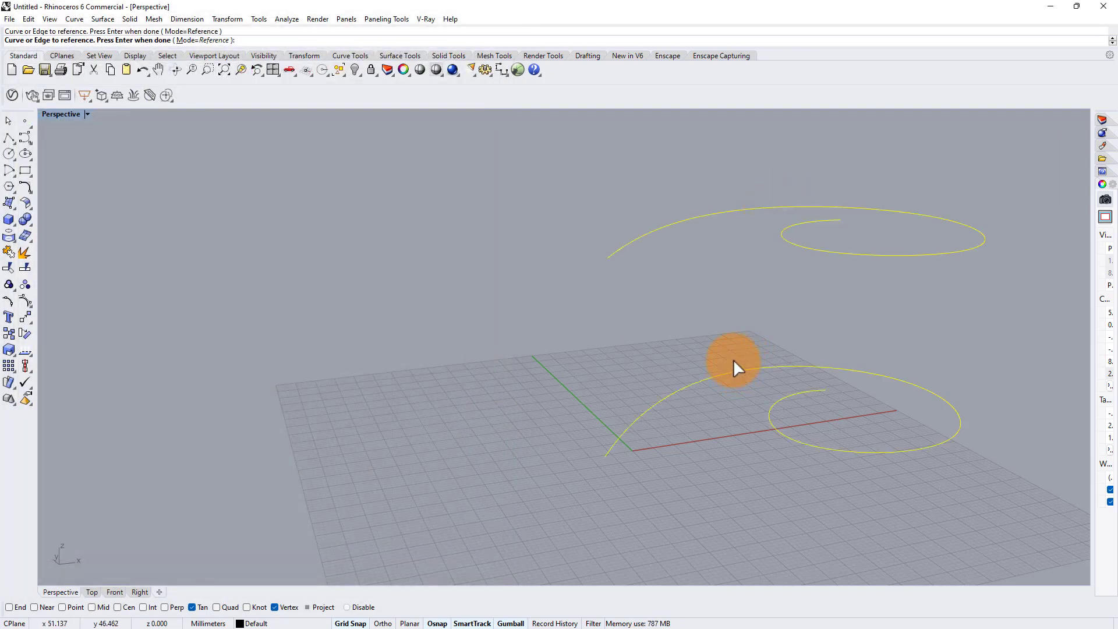
{"action": "key", "text": "Return"}
Add a Loft component and feed the Curve parameter into its curves input.
{"action": "double_click", "coordinate": [223, 212]}
{"action": "type", "text": "loft"}
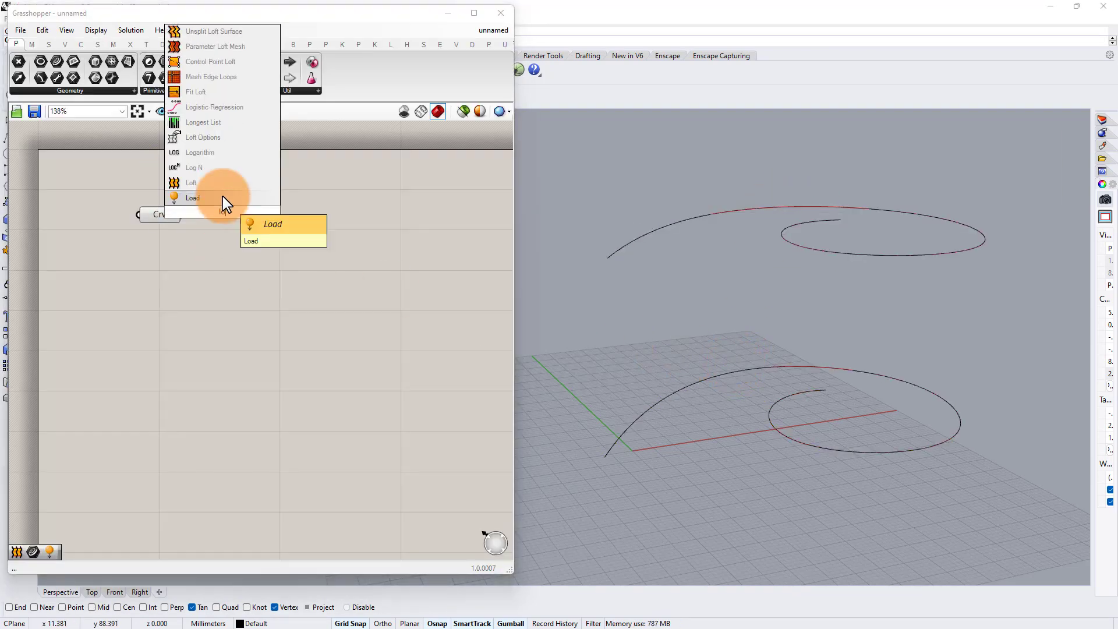
{"action": "key", "text": "Return"}
{"action": "left_click_drag", "start_coordinate": [191, 206], "coordinate": [198, 204]}
{"action": "scroll", "coordinate": [204, 179], "scroll_direction": "up", "scroll_amount": 3}
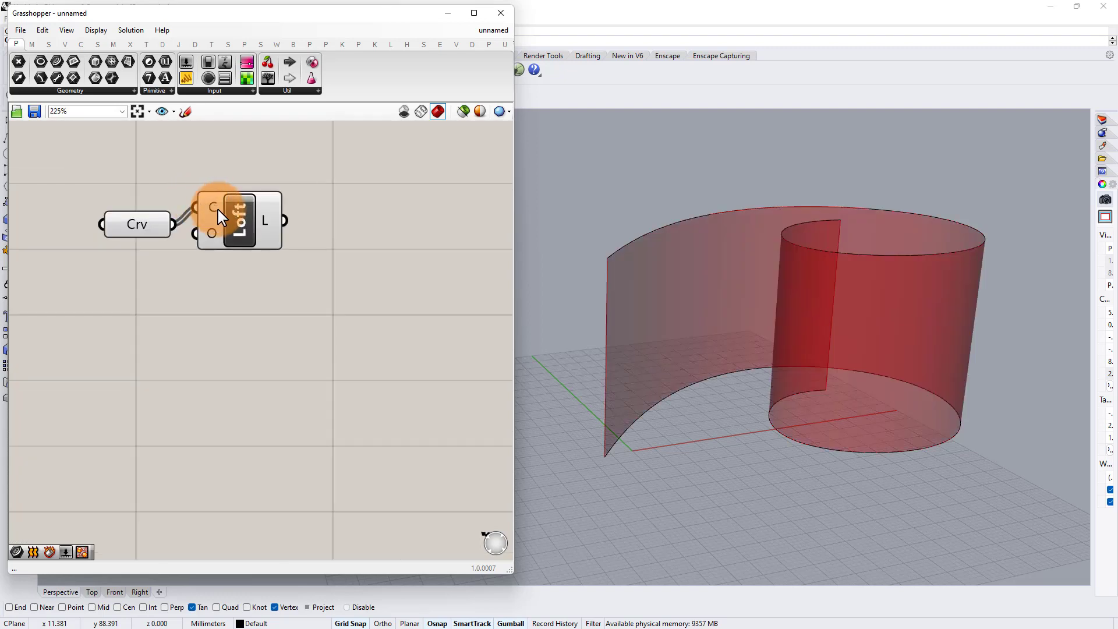
{"action": "left_click", "coordinate": [235, 233]}
Add a Surface parameter and connect the Loft output to it.
{"action": "left_click", "coordinate": [336, 245]}
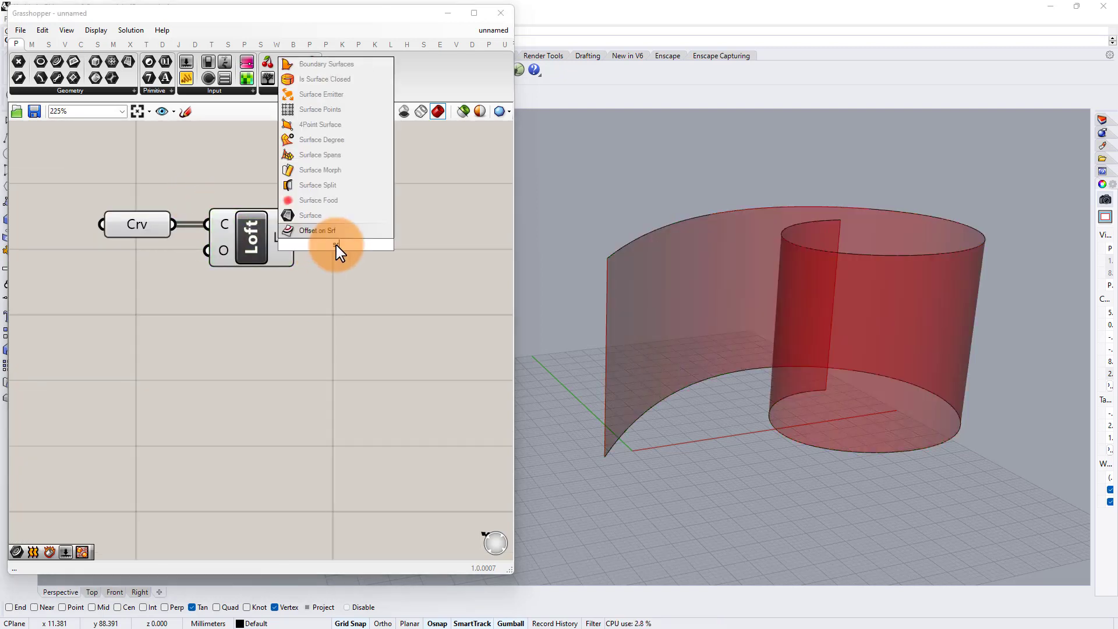
{"action": "left_click", "coordinate": [330, 223]}
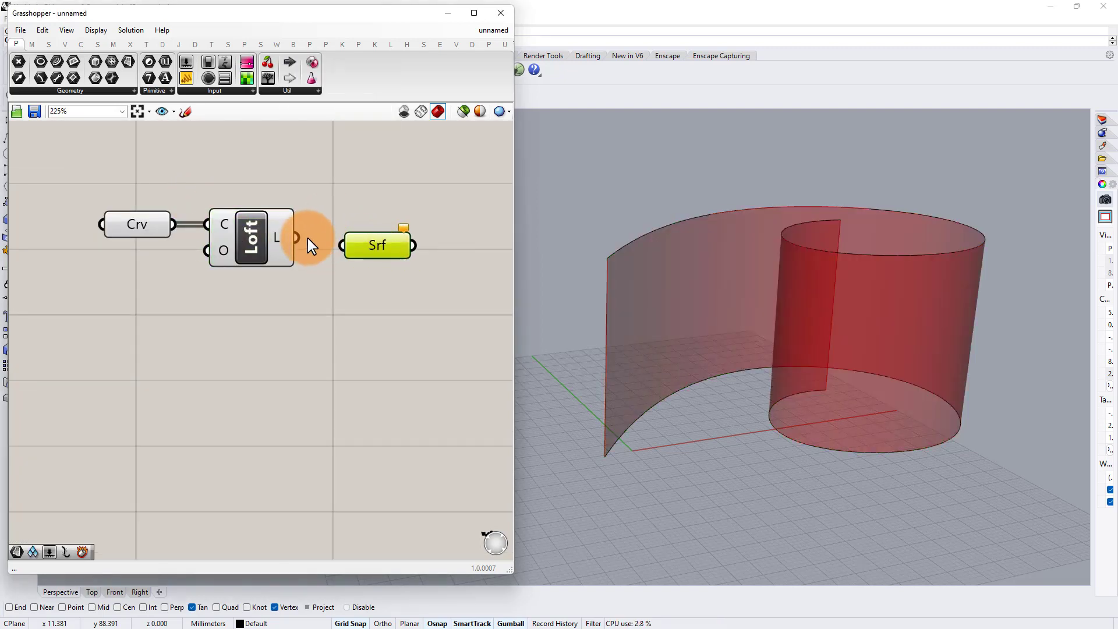
{"action": "left_click_drag", "start_coordinate": [297, 237], "coordinate": [344, 244]}
{"action": "scroll", "coordinate": [292, 213], "scroll_direction": "down", "scroll_amount": 5}
Move the Curve, Loft and Surface components together lower on the canvas to free space above them.
{"action": "left_click_drag", "start_coordinate": [341, 191], "coordinate": [230, 234]}
{"action": "scroll", "coordinate": [291, 214], "scroll_direction": "up", "scroll_amount": 2}
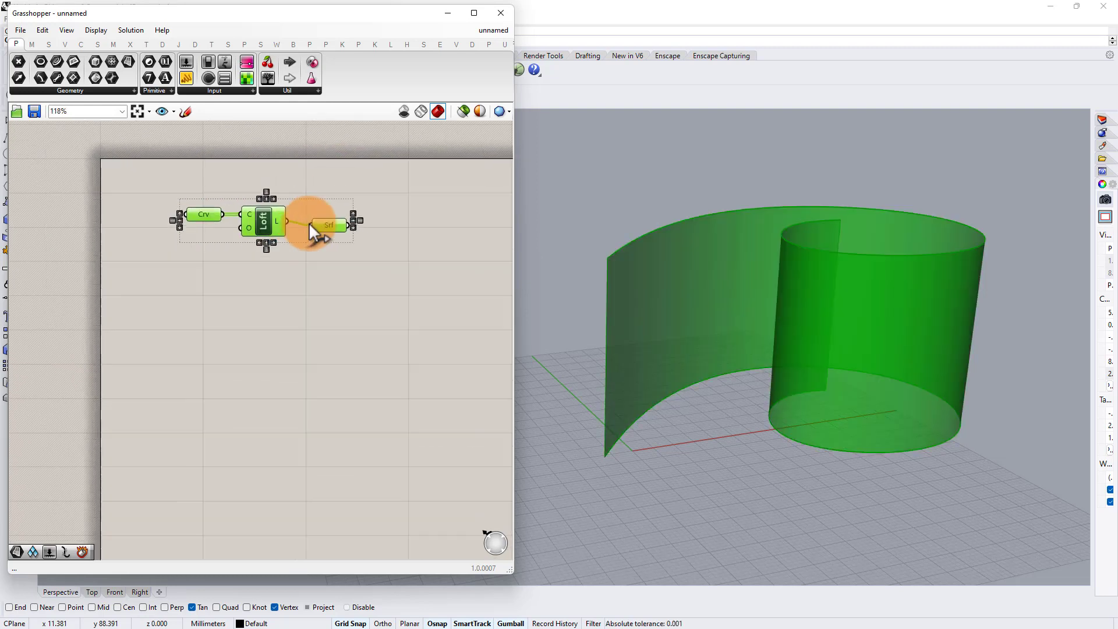
{"action": "left_click_drag", "start_coordinate": [326, 239], "coordinate": [323, 389]}
{"action": "left_click", "coordinate": [208, 180]}
{"action": "scroll", "coordinate": [225, 210], "scroll_direction": "up", "scroll_amount": 1}
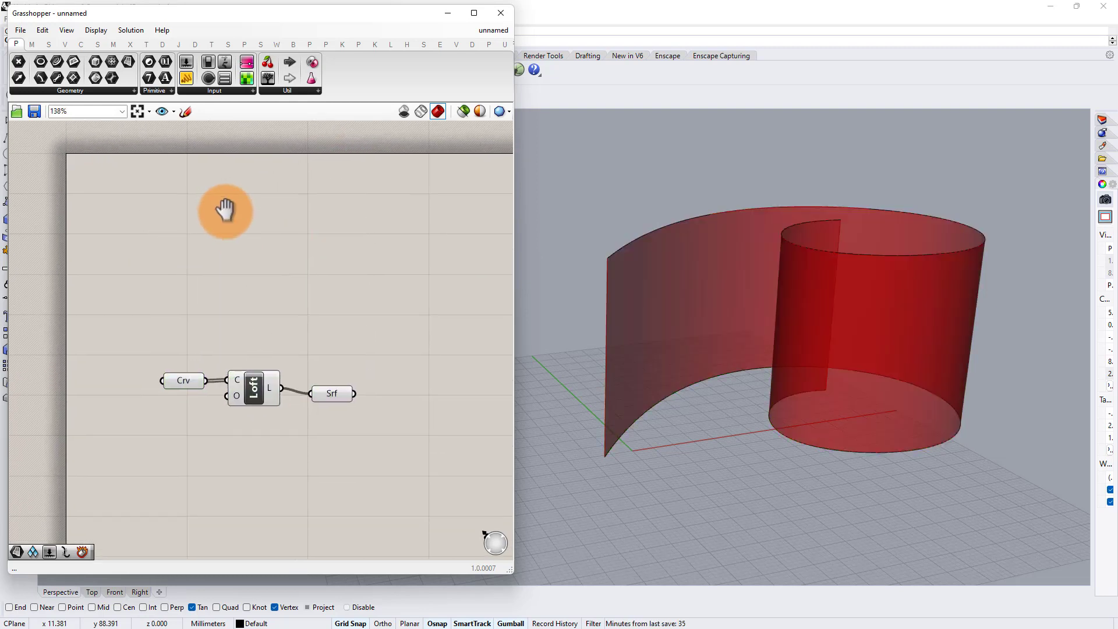
{"action": "right_click_drag", "start_coordinate": [225, 210], "coordinate": [235, 217]}
Turn off the preview of the Curve and Loft components.
{"action": "right_click_drag", "start_coordinate": [831, 280], "coordinate": [794, 295]}
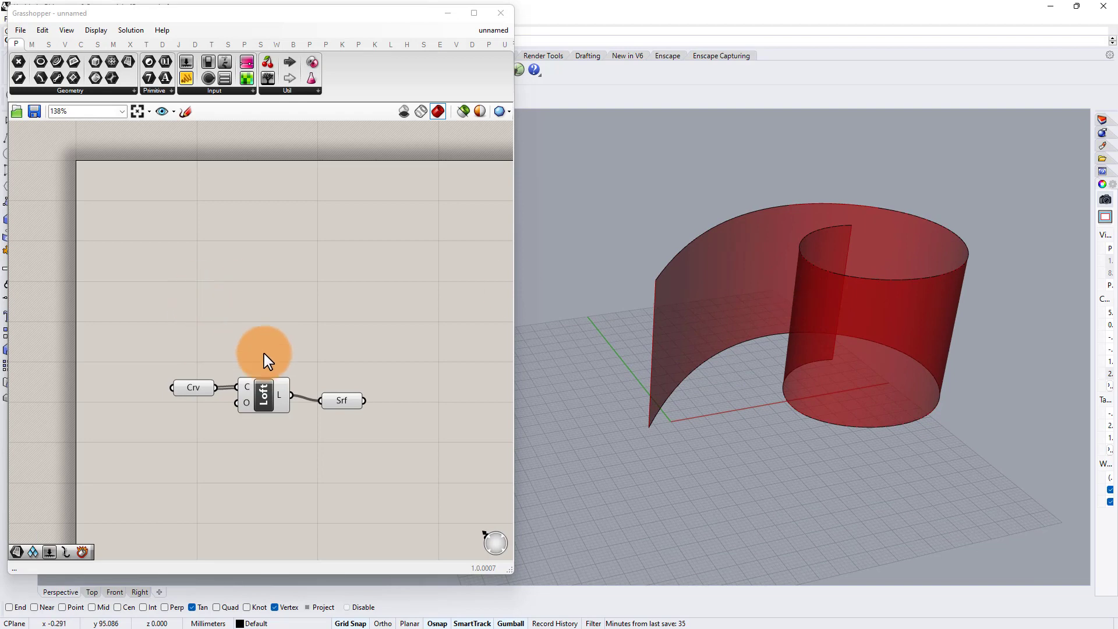
{"action": "left_click_drag", "start_coordinate": [263, 355], "coordinate": [198, 393]}
{"action": "middle_click", "coordinate": [200, 393]}
{"action": "left_click", "coordinate": [232, 369]}
{"action": "left_click", "coordinate": [247, 230]}
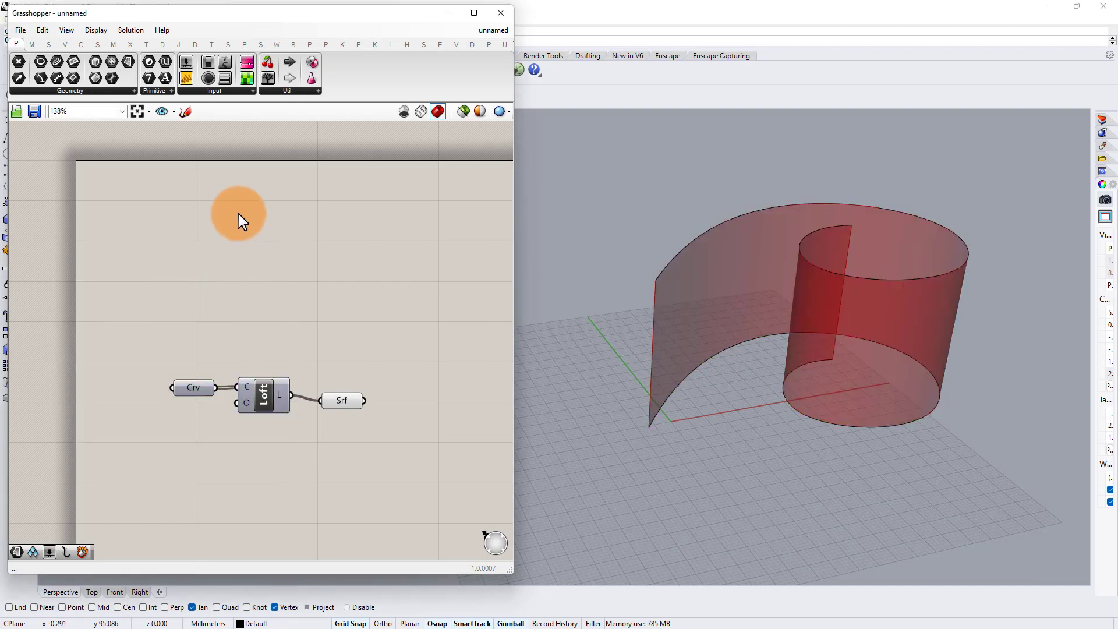
Add a Hexagonal grid component in the empty canvas area above the loft chain.
{"action": "scroll", "coordinate": [239, 214], "scroll_direction": "up", "scroll_amount": 1}
{"action": "double_click", "coordinate": [236, 213]}
{"action": "type", "text": "hex"}
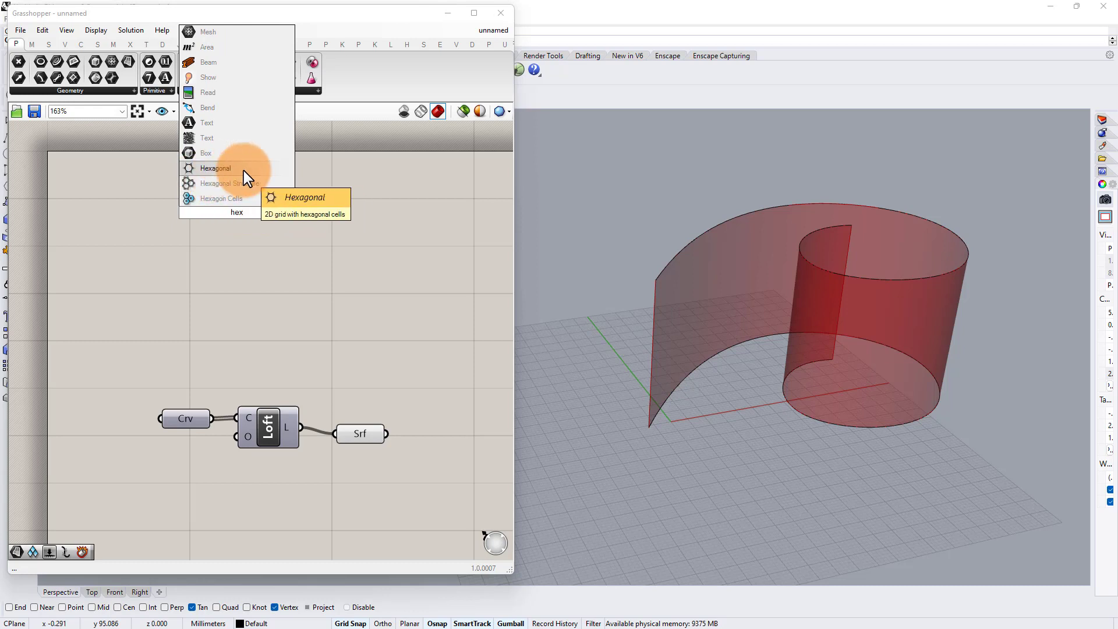
{"action": "left_click", "coordinate": [243, 170]}
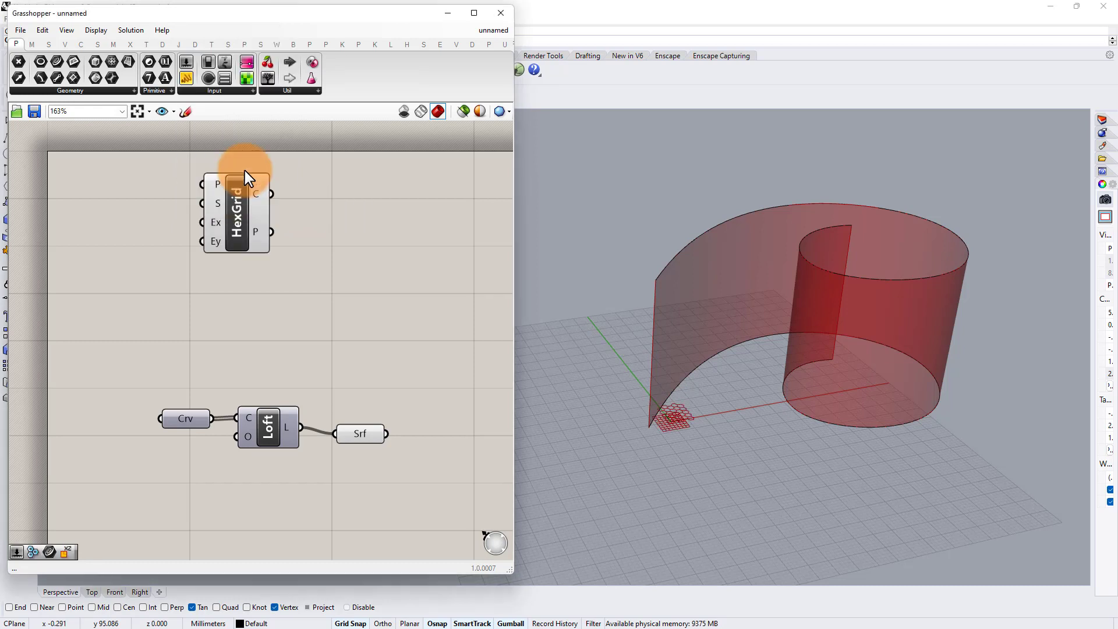
{"action": "scroll", "coordinate": [202, 204], "scroll_direction": "up", "scroll_amount": 2}
{"action": "left_click_drag", "start_coordinate": [262, 221], "coordinate": [286, 223]}
Add two number sliders set to 10 and 25 and connect them to the hexagonal grid's Extent X and Extent Y.
{"action": "right_click_drag", "start_coordinate": [177, 210], "coordinate": [241, 214]}
{"action": "left_click", "coordinate": [146, 234]}
{"action": "double_click", "coordinate": [146, 234]}
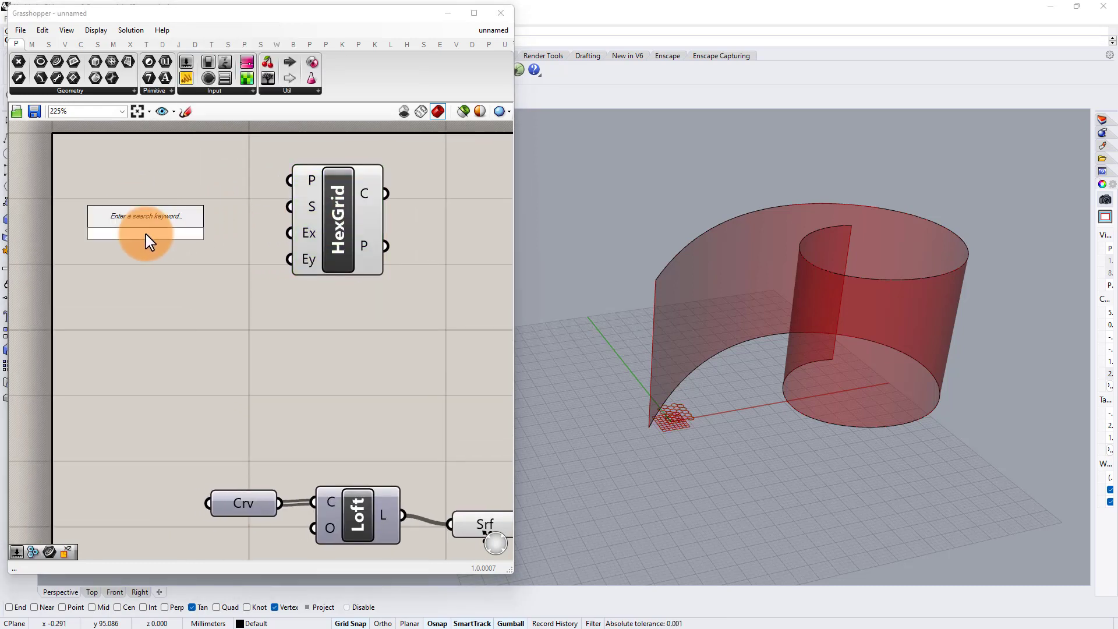
{"action": "type", "text": "20"}
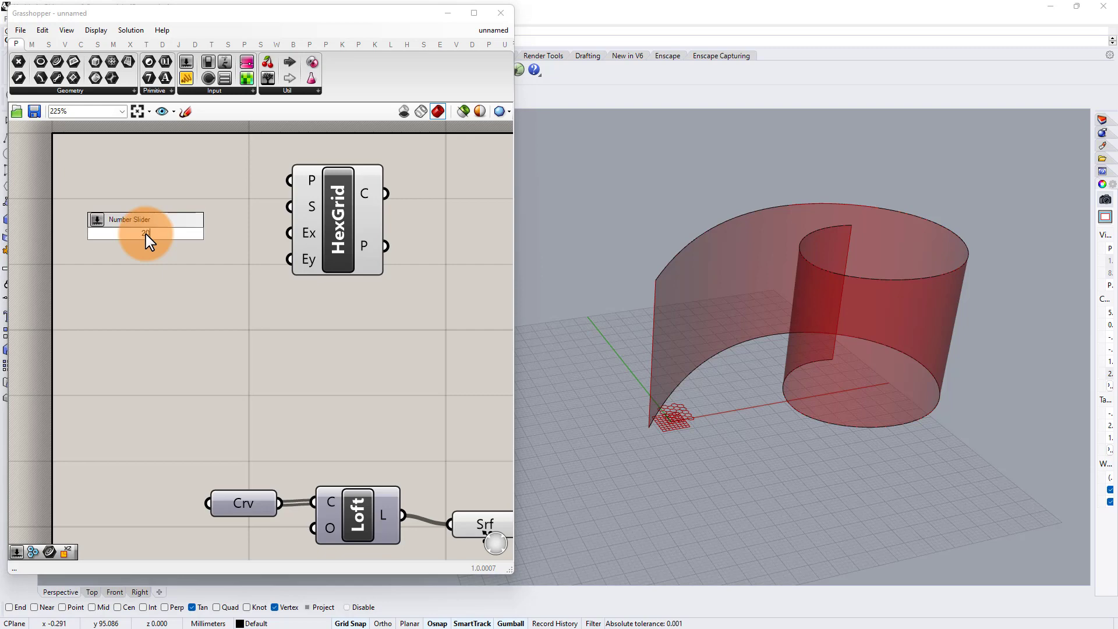
{"action": "key", "text": "Return"}
{"action": "left_click", "coordinate": [177, 231]}
{"action": "left_click_drag", "start_coordinate": [177, 232], "coordinate": [200, 288], "text": "alt"}
{"action": "left_click_drag", "start_coordinate": [253, 233], "coordinate": [274, 256]}
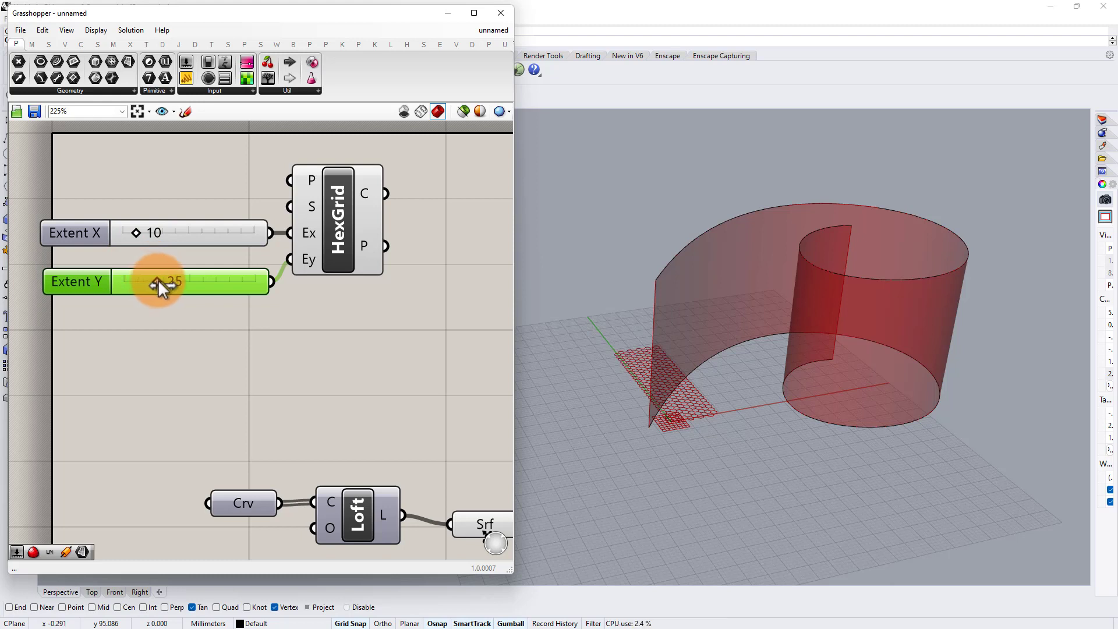
Add a Bounding Rectangle component and connect the hexagonal grid's cells output to its geometry input.
{"action": "right_click_drag", "start_coordinate": [349, 289], "coordinate": [305, 317]}
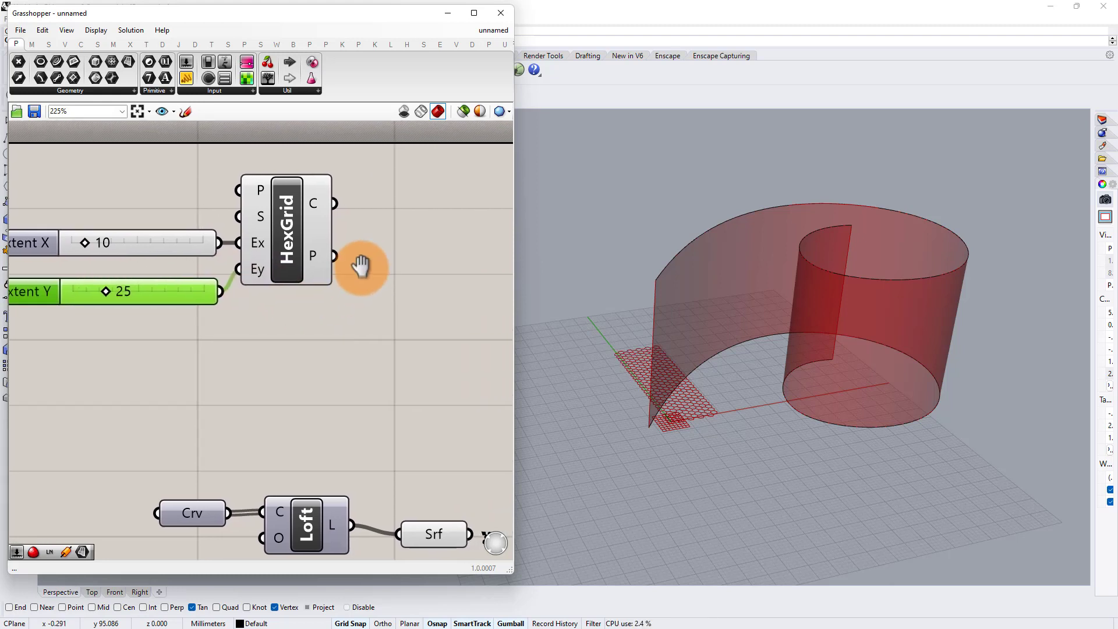
{"action": "right_click_drag", "start_coordinate": [364, 268], "coordinate": [274, 274]}
{"action": "double_click", "coordinate": [347, 254]}
{"action": "type", "text": "boun"}
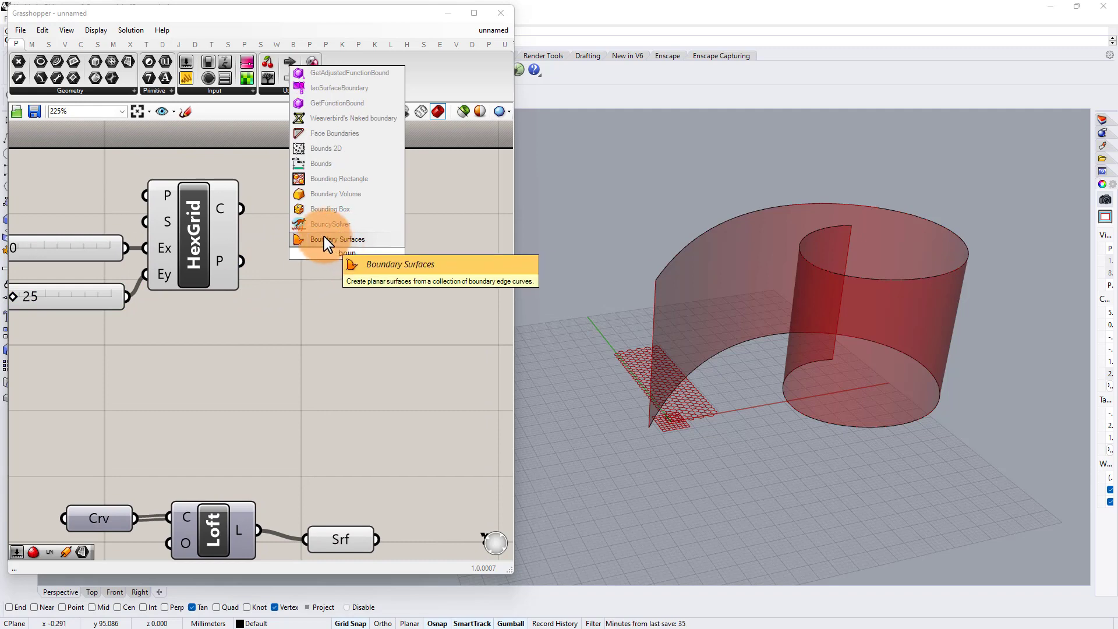
{"action": "left_click", "coordinate": [339, 179]}
{"action": "left_click_drag", "start_coordinate": [245, 208], "coordinate": [299, 202]}
{"action": "left_click_drag", "start_coordinate": [344, 252], "coordinate": [359, 320]}
{"action": "right_click_drag", "start_coordinate": [435, 296], "coordinate": [277, 292]}
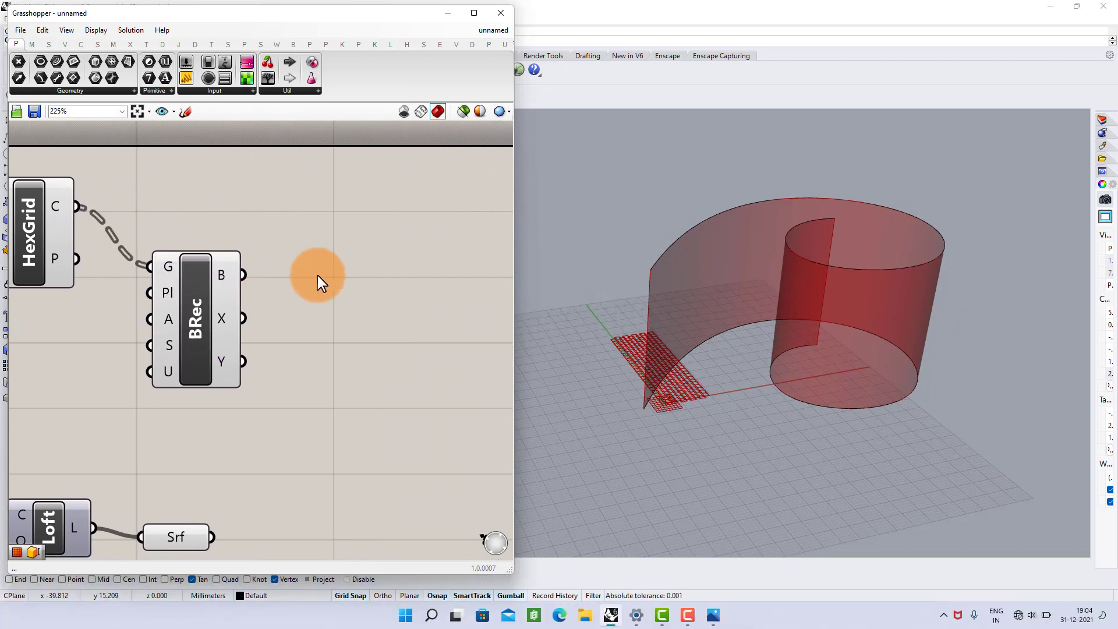
Flatten the Bounding Rectangle's geometry input and add a Surface Morph component beyond it, leaving space between the two.
{"action": "right_click", "coordinate": [158, 267]}
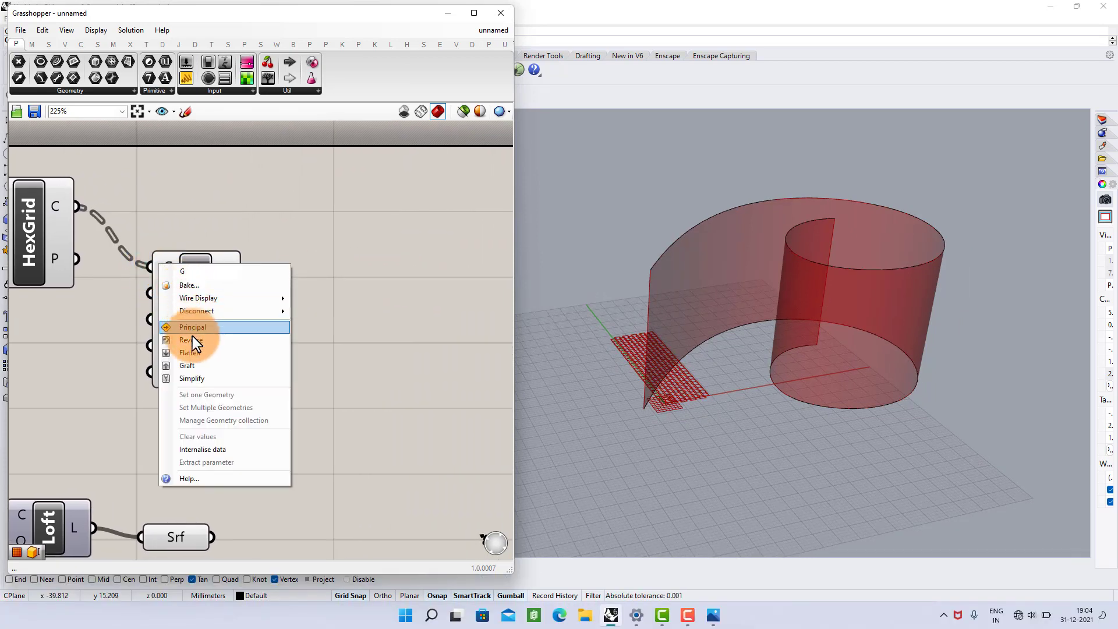
{"action": "left_click", "coordinate": [193, 356]}
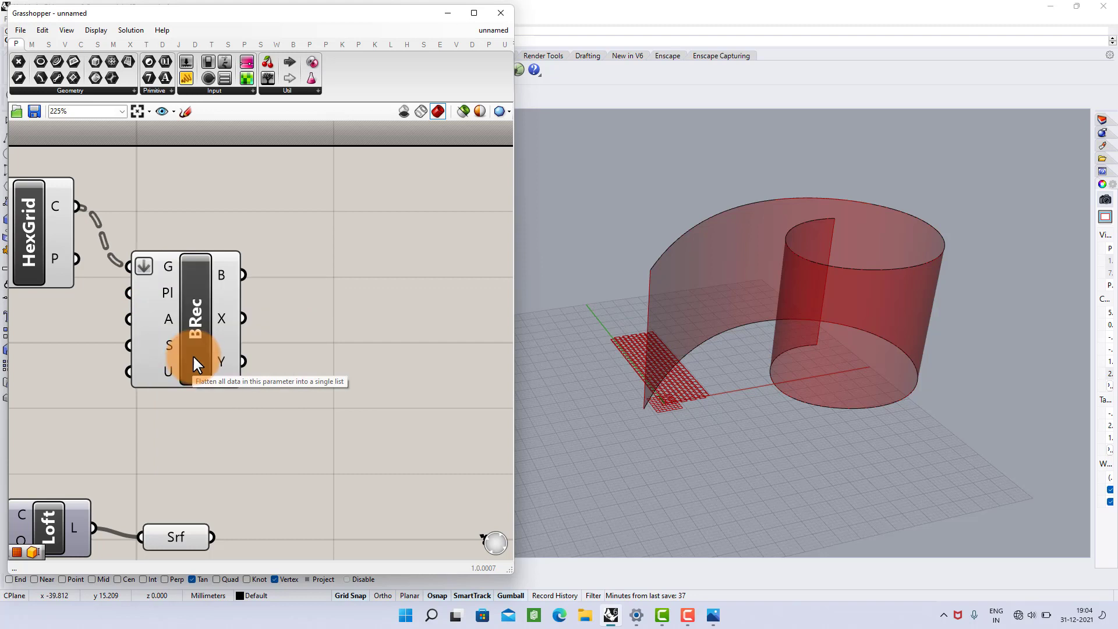
{"action": "double_click", "coordinate": [358, 312]}
{"action": "type", "text": "mor"}
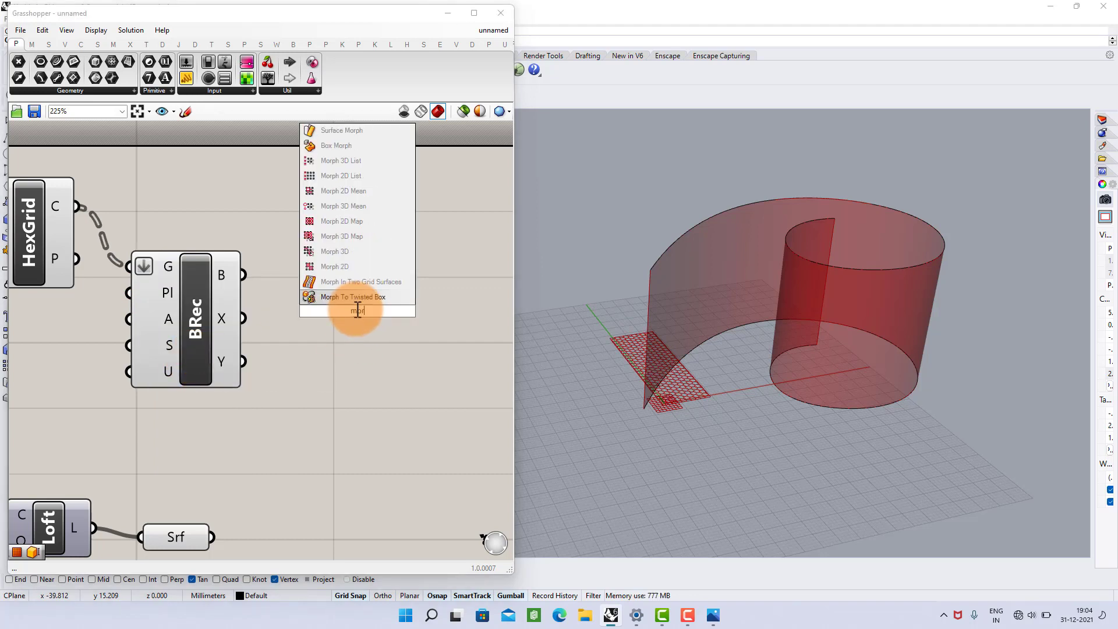
{"action": "type", "text": "ph"}
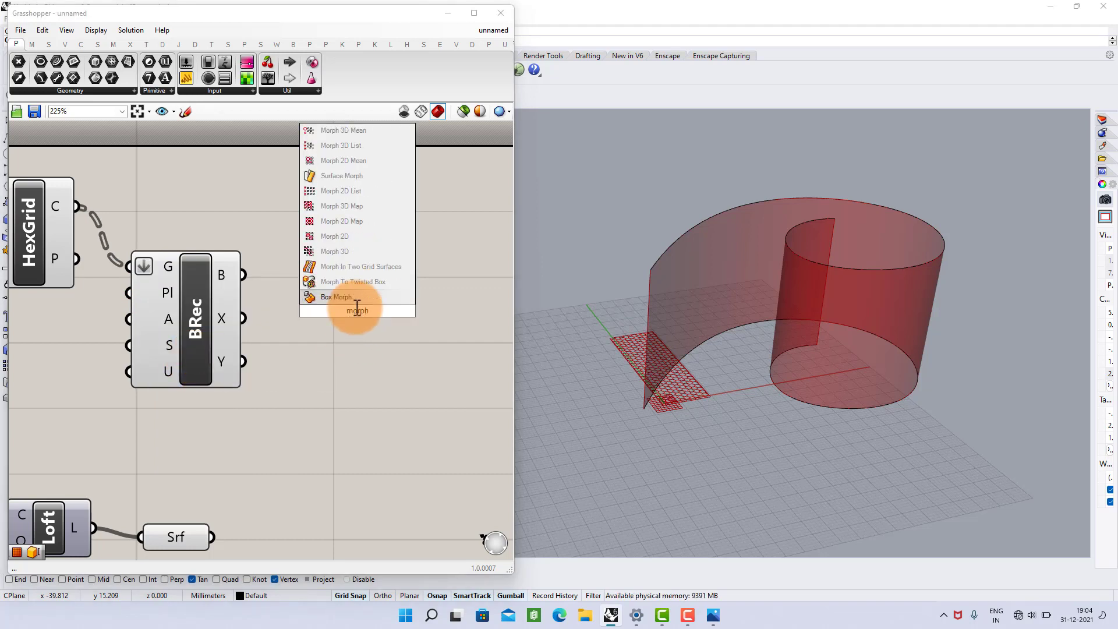
{"action": "left_click", "coordinate": [344, 176]}
{"action": "left_click_drag", "start_coordinate": [343, 307], "coordinate": [484, 314]}
Add a Box Rectangle component beside the Bounding Rectangle and connect the bounding box output to its rectangle input.
{"action": "left_click", "coordinate": [292, 303]}
{"action": "double_click", "coordinate": [312, 292]}
{"action": "type", "text": "box r"}
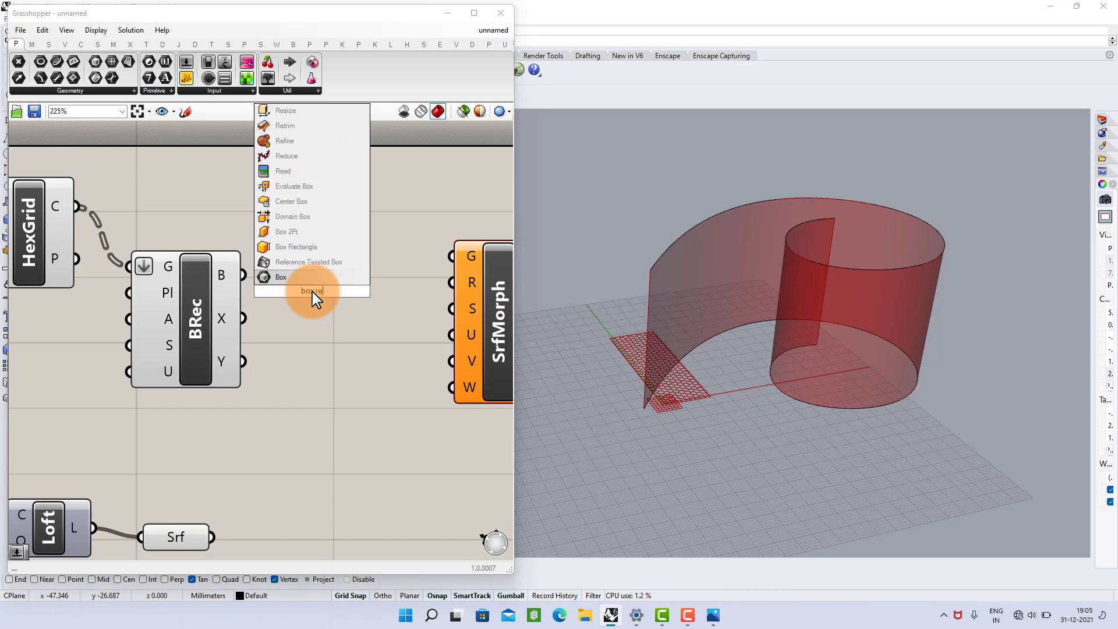
{"action": "left_click", "coordinate": [295, 256]}
{"action": "left_click_drag", "start_coordinate": [310, 294], "coordinate": [318, 294]}
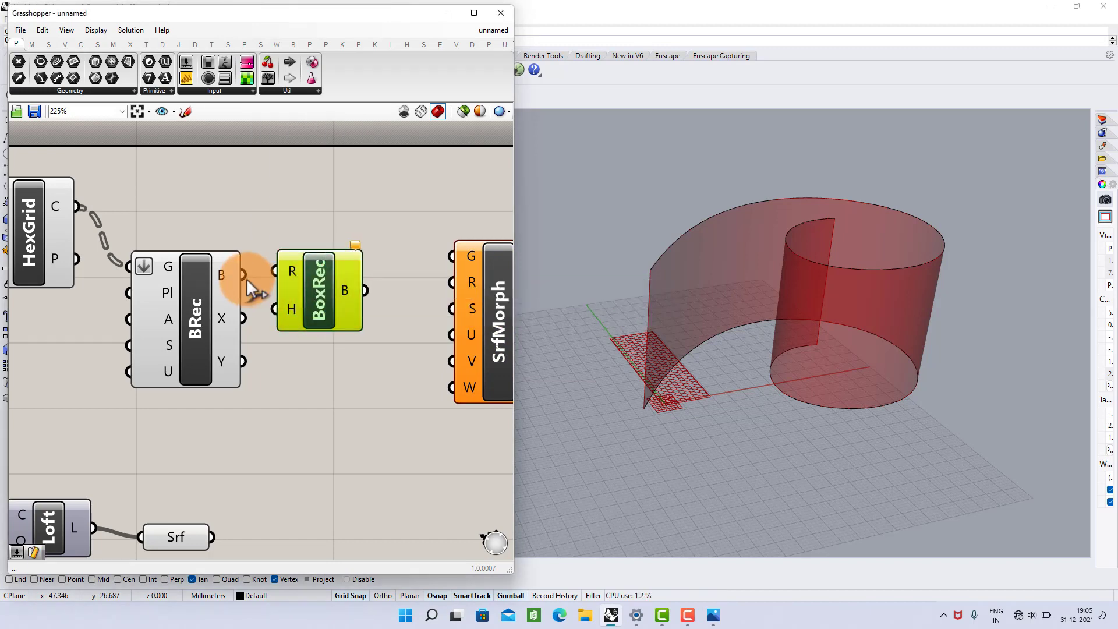
{"action": "left_click_drag", "start_coordinate": [243, 276], "coordinate": [274, 272]}
Connect the Box Rectangle's output to Surface Morph's reference input and the hexagonal grid's cells to its geometry input.
{"action": "right_click_drag", "start_coordinate": [397, 276], "coordinate": [308, 277]}
{"action": "left_click", "coordinate": [316, 276]}
{"action": "left_click_drag", "start_coordinate": [280, 292], "coordinate": [364, 284]}
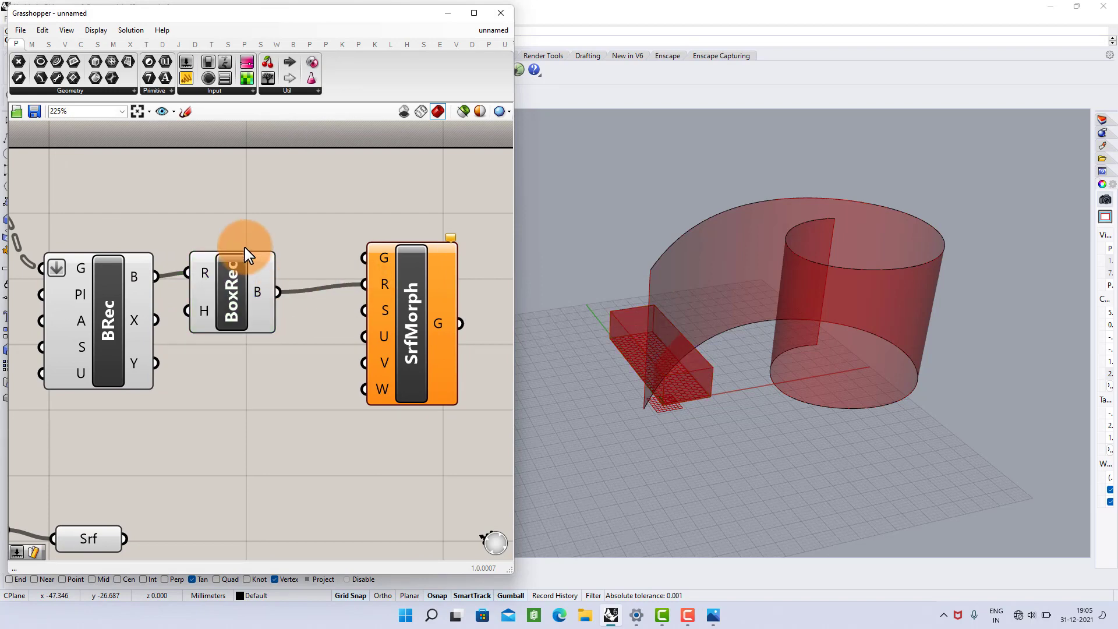
{"action": "scroll", "coordinate": [146, 239], "scroll_direction": "down", "scroll_amount": 3}
{"action": "left_click_drag", "start_coordinate": [82, 247], "coordinate": [151, 240]}
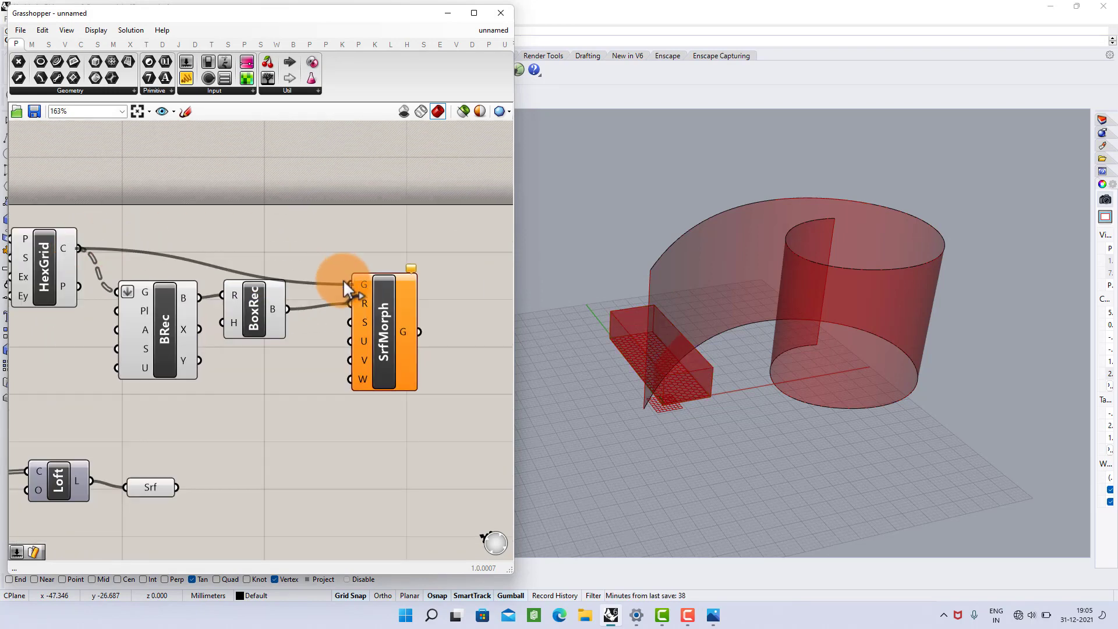
{"action": "left_click", "coordinate": [397, 305]}
Reparameterize Surface Morph's surface input, connect the Surface parameter to it, and move Surface Morph farther from Box Rectangle.
{"action": "scroll", "coordinate": [394, 306], "scroll_direction": "up", "scroll_amount": 3}
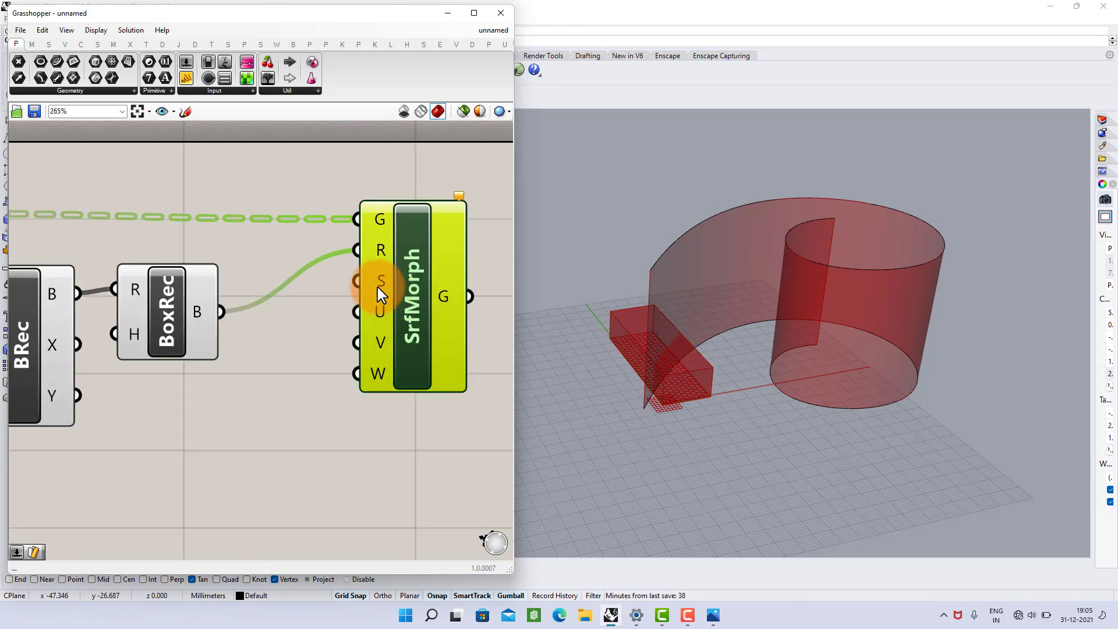
{"action": "right_click", "coordinate": [374, 283]}
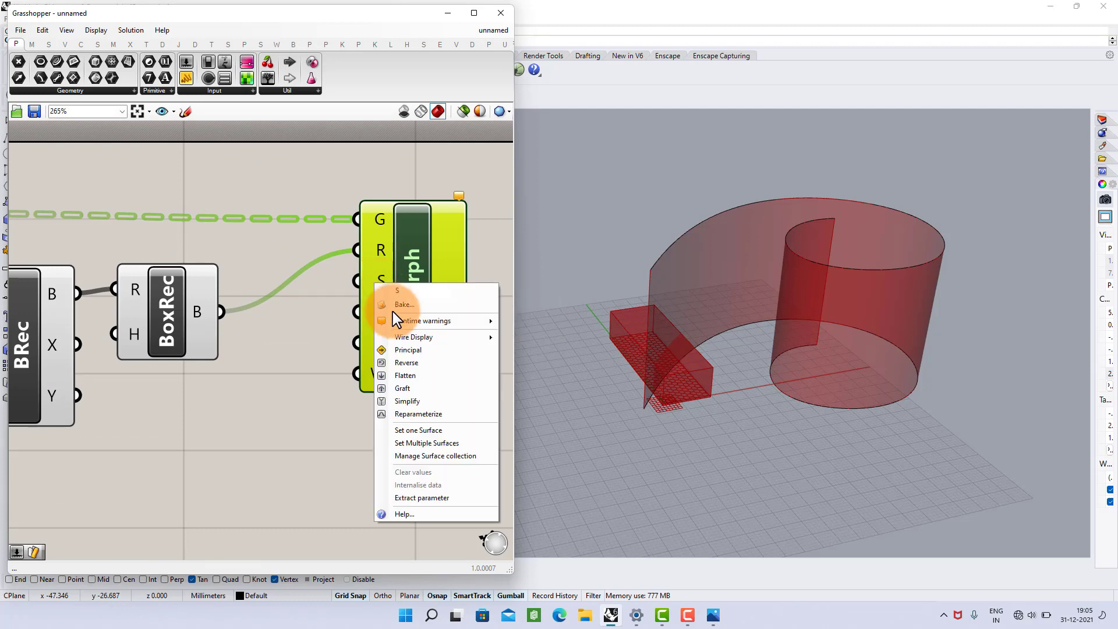
{"action": "left_click", "coordinate": [403, 414]}
{"action": "scroll", "coordinate": [316, 355], "scroll_direction": "down", "scroll_amount": 3}
{"action": "scroll", "coordinate": [280, 379], "scroll_direction": "up", "scroll_amount": 1}
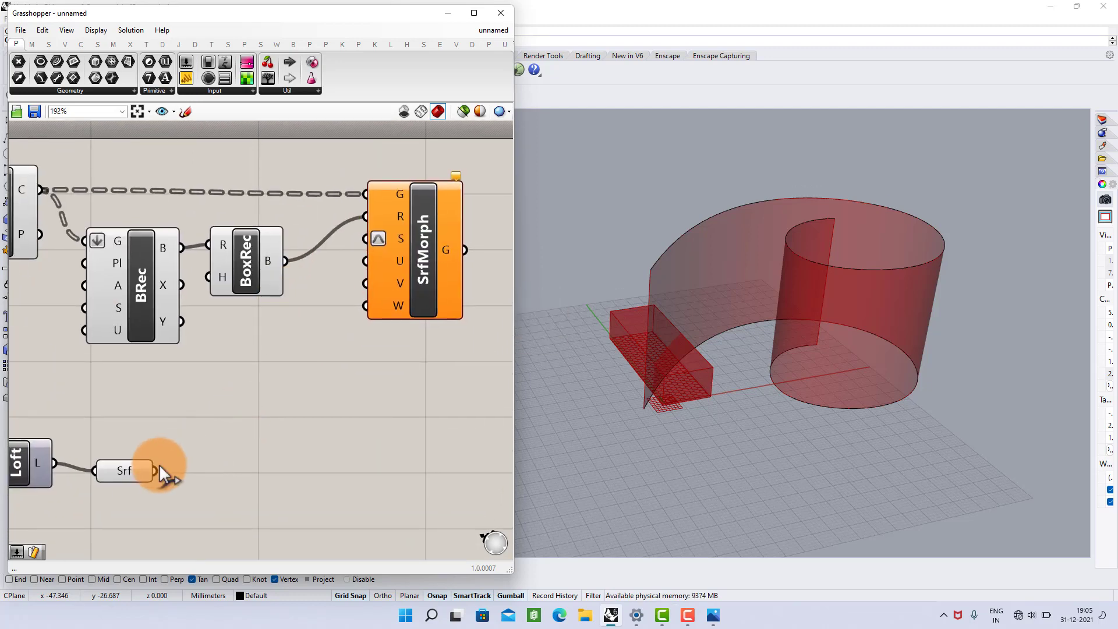
{"action": "left_click_drag", "start_coordinate": [334, 305], "coordinate": [366, 238]}
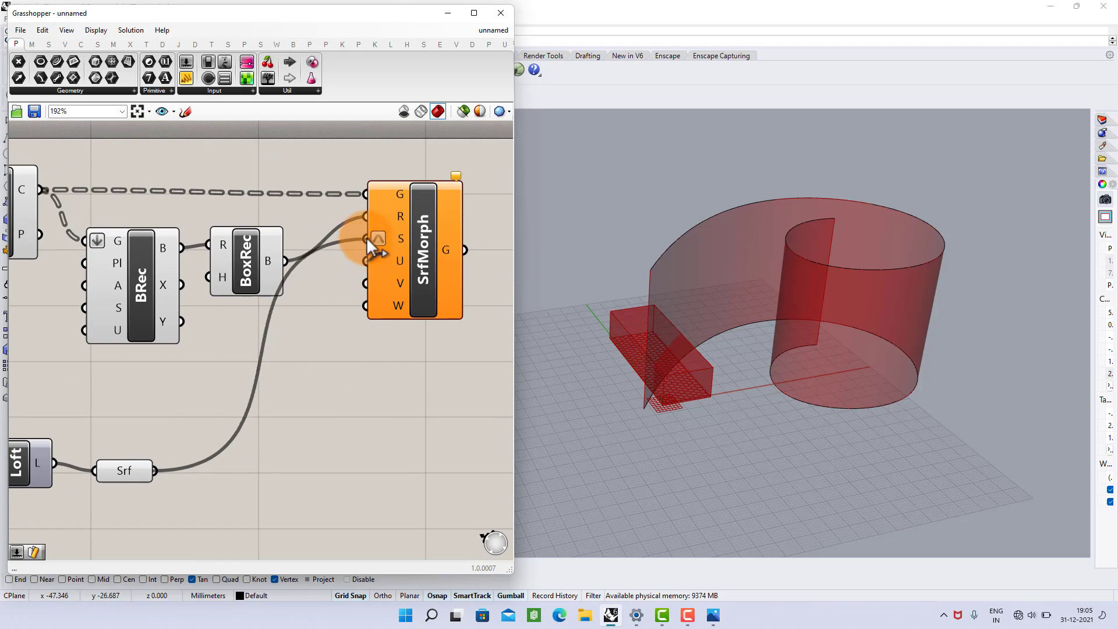
{"action": "left_click_drag", "start_coordinate": [406, 278], "coordinate": [463, 281]}
Add a number slider set to 1 and connect it to Surface Morph's U, V and W domain inputs.
{"action": "left_click", "coordinate": [366, 348]}
{"action": "right_click_drag", "start_coordinate": [366, 349], "coordinate": [315, 362]}
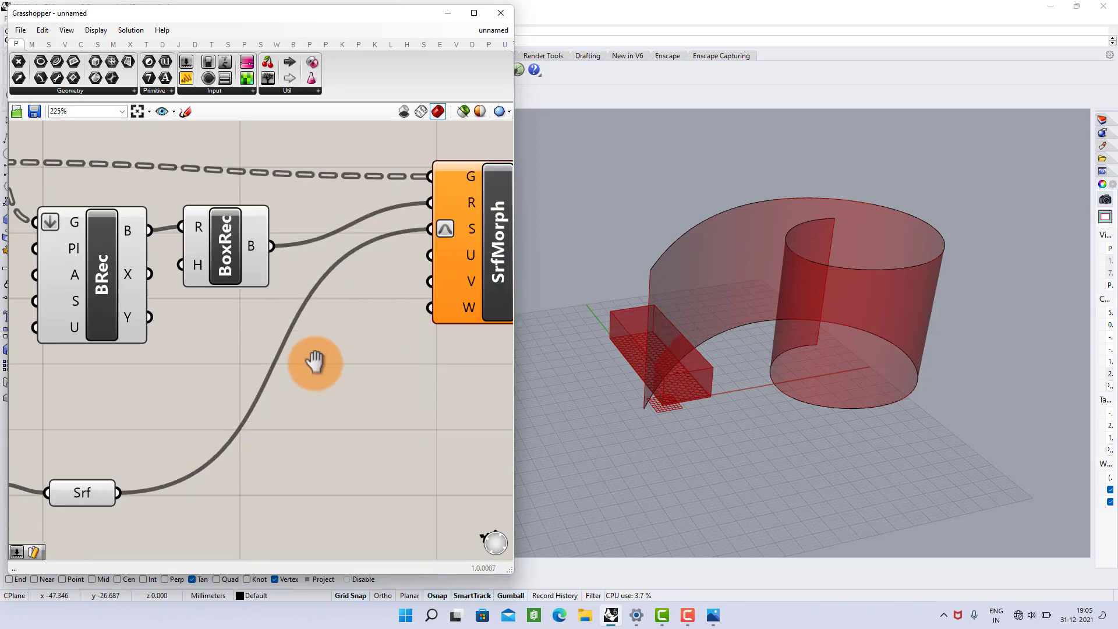
{"action": "scroll", "coordinate": [314, 362], "scroll_direction": "up", "scroll_amount": 1}
{"action": "double_click", "coordinate": [205, 380]}
{"action": "type", "text": "1"}
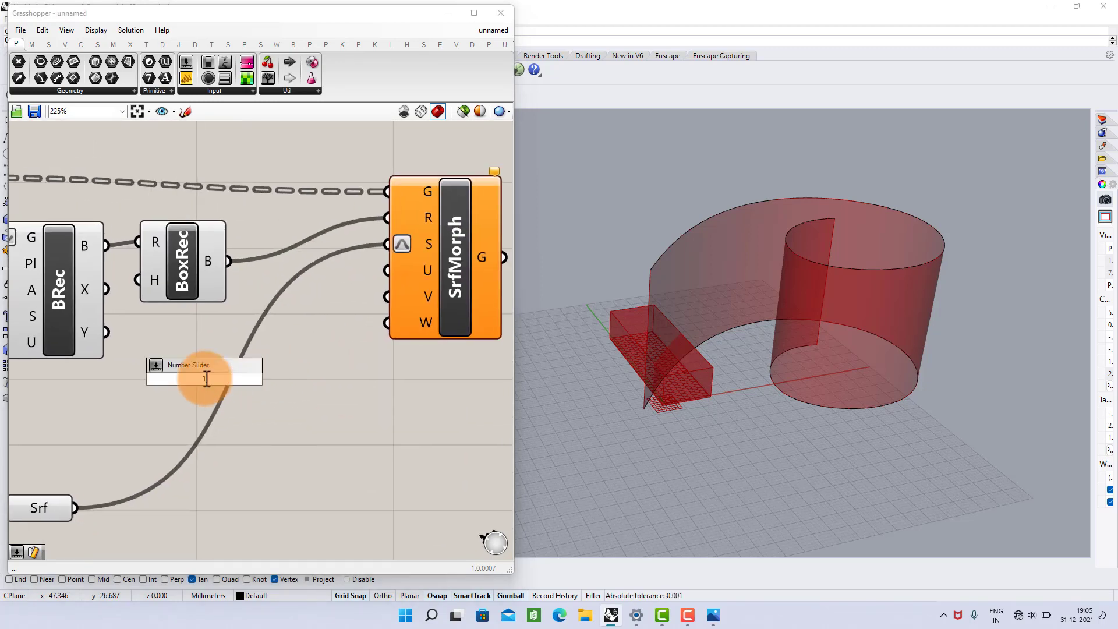
{"action": "key", "text": "Return"}
{"action": "left_click_drag", "start_coordinate": [315, 379], "coordinate": [387, 269]}
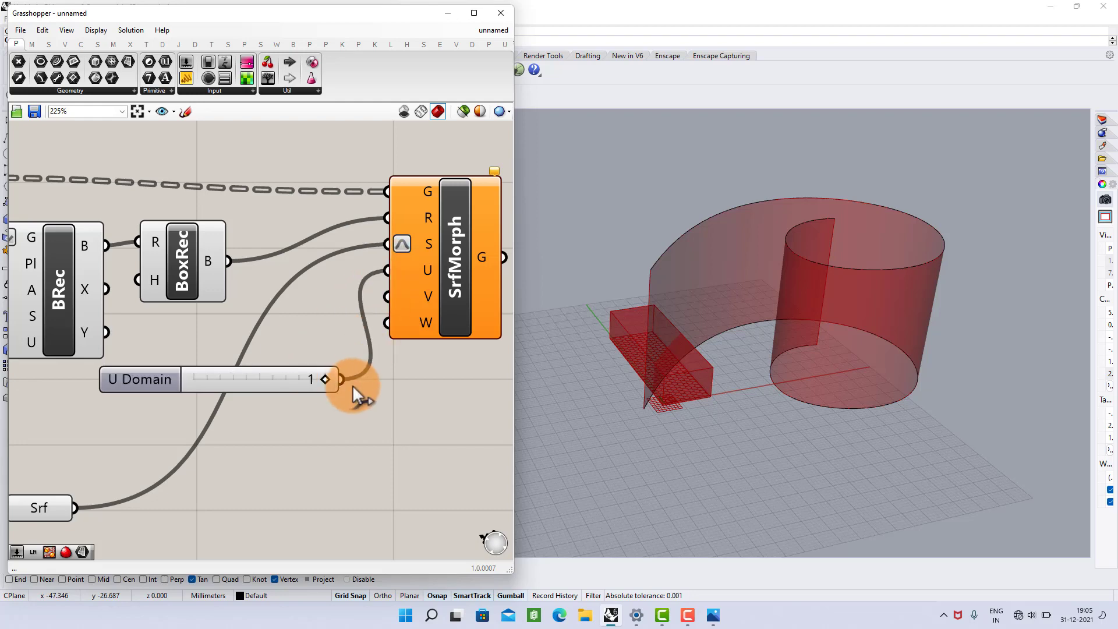
{"action": "left_click_drag", "start_coordinate": [381, 337], "coordinate": [387, 322]}
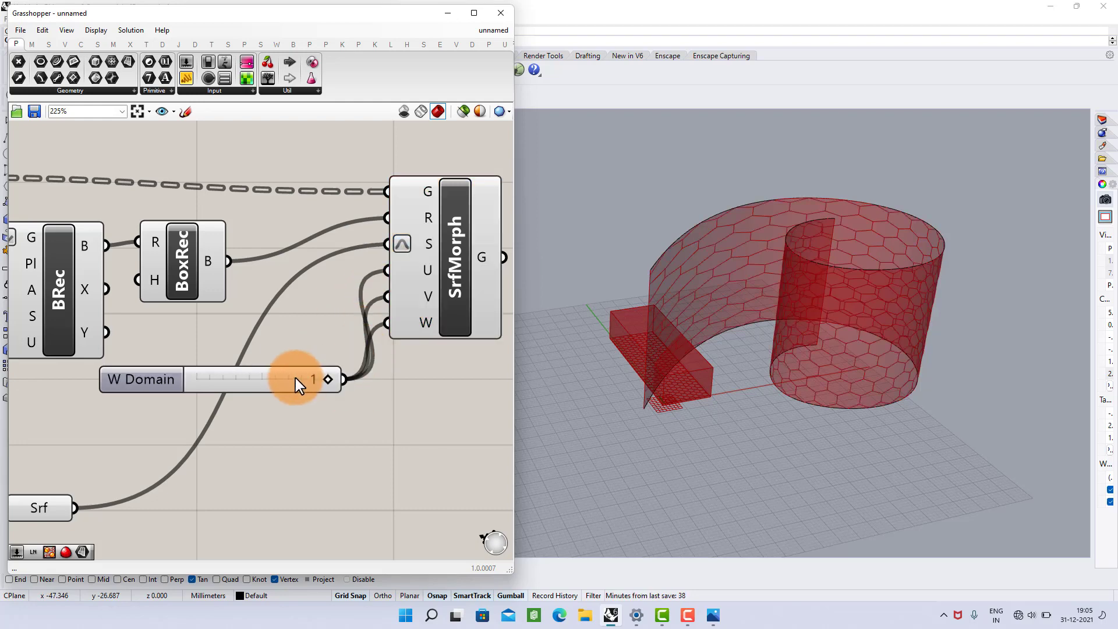
{"action": "left_click_drag", "start_coordinate": [295, 378], "coordinate": [257, 413]}
Turn off the preview of the Loft and Surface components.
{"action": "right_click_drag", "start_coordinate": [866, 324], "coordinate": [885, 308]}
{"action": "scroll", "coordinate": [878, 311], "scroll_direction": "up", "scroll_amount": 3}
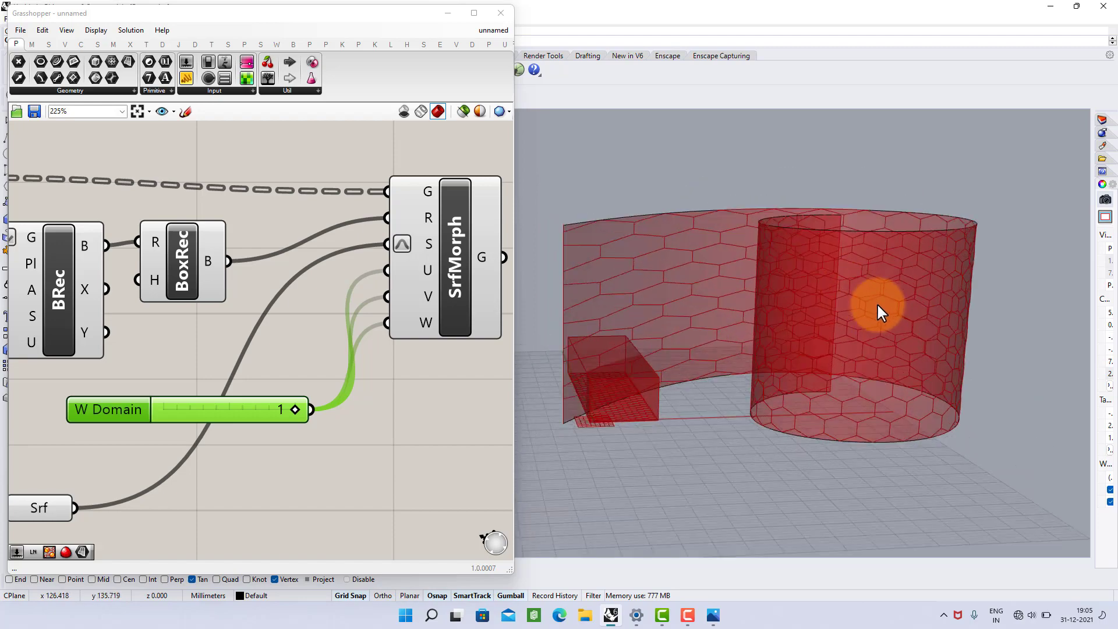
{"action": "scroll", "coordinate": [257, 315], "scroll_direction": "down", "scroll_amount": 3}
{"action": "right_click_drag", "start_coordinate": [217, 329], "coordinate": [410, 293]}
{"action": "left_click_drag", "start_coordinate": [324, 364], "coordinate": [217, 444]}
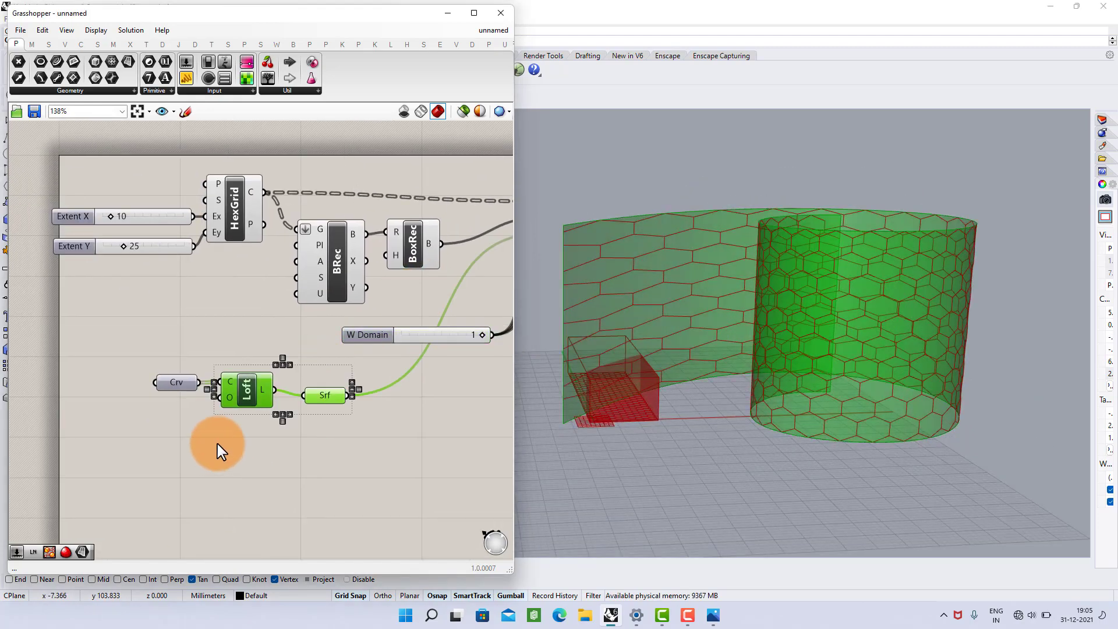
{"action": "middle_click", "coordinate": [249, 420]}
{"action": "left_click", "coordinate": [284, 383]}
Turn off the preview of the hexagonal grid, Bounding Rectangle and Box Rectangle components.
{"action": "right_click_drag", "start_coordinate": [300, 331], "coordinate": [274, 344]}
{"action": "scroll", "coordinate": [273, 344], "scroll_direction": "down", "scroll_amount": 2}
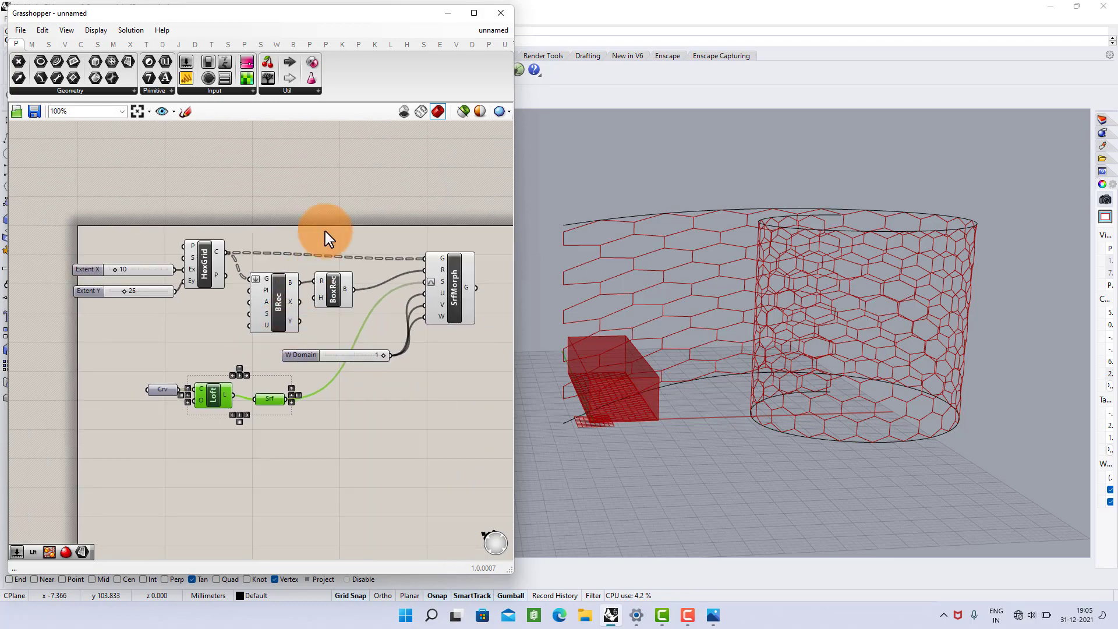
{"action": "left_click_drag", "start_coordinate": [328, 221], "coordinate": [140, 333]}
{"action": "middle_click", "coordinate": [153, 316]}
{"action": "left_click", "coordinate": [190, 283]}
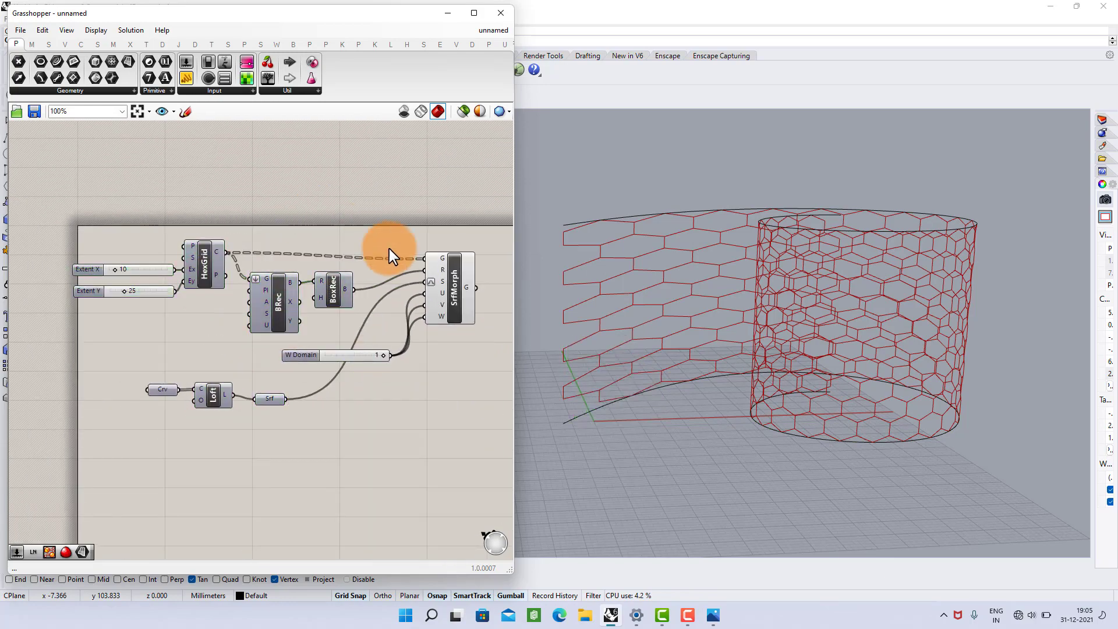
Add an Explode component after Surface Morph and connect the morphed geometry to its curve input.
{"action": "right_click_drag", "start_coordinate": [389, 250], "coordinate": [229, 262]}
{"action": "scroll", "coordinate": [315, 280], "scroll_direction": "up", "scroll_amount": 3}
{"action": "right_click_drag", "start_coordinate": [801, 341], "coordinate": [861, 339]}
{"action": "right_click", "coordinate": [369, 304]}
{"action": "right_click_drag", "start_coordinate": [370, 304], "coordinate": [338, 304]}
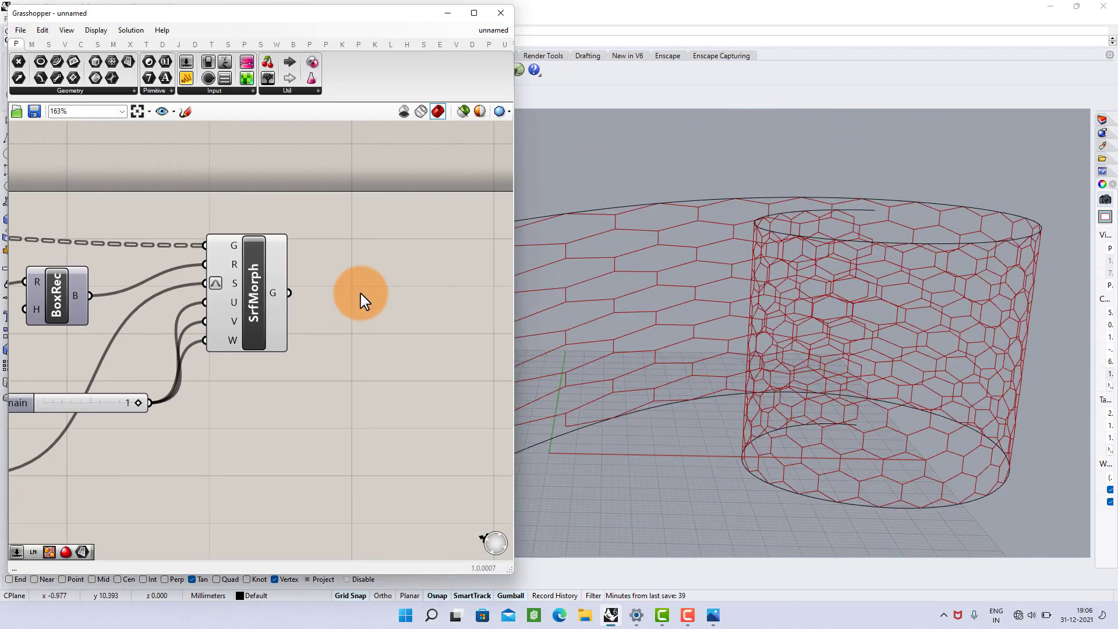
{"action": "double_click", "coordinate": [361, 293]}
{"action": "type", "text": "explo"}
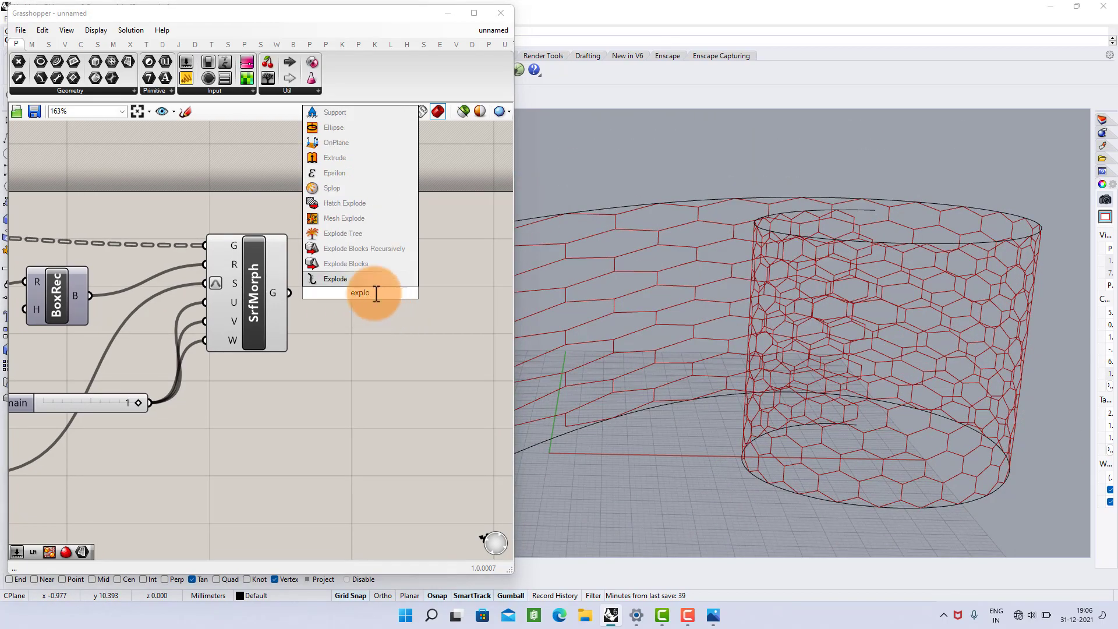
{"action": "left_click", "coordinate": [320, 277]}
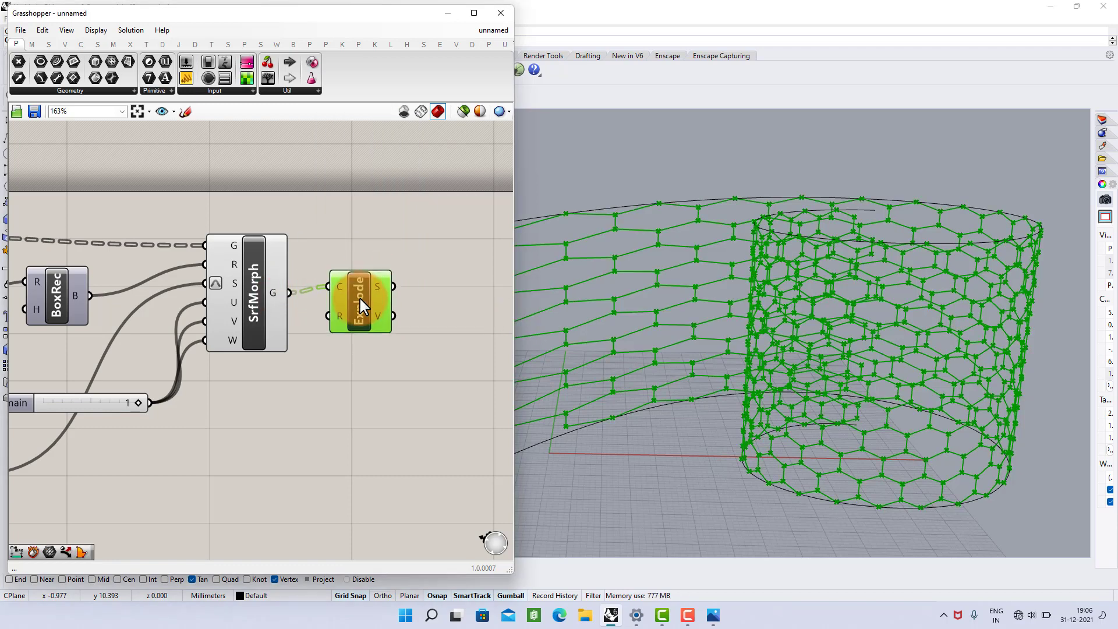
Add a Cull Duplicates component, connect Explode's vertices output to its points input, and place it lower on the canvas.
{"action": "right_click_drag", "start_coordinate": [416, 274], "coordinate": [307, 274]}
{"action": "double_click", "coordinate": [306, 273]}
{"action": "type", "text": "cullp"}
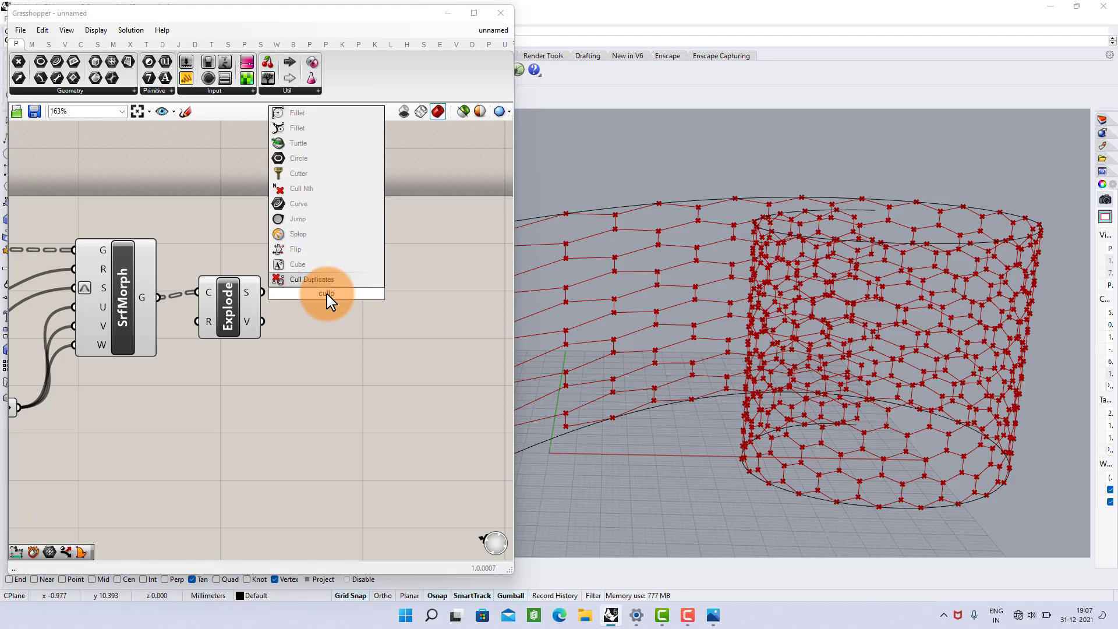
{"action": "left_click", "coordinate": [319, 280]}
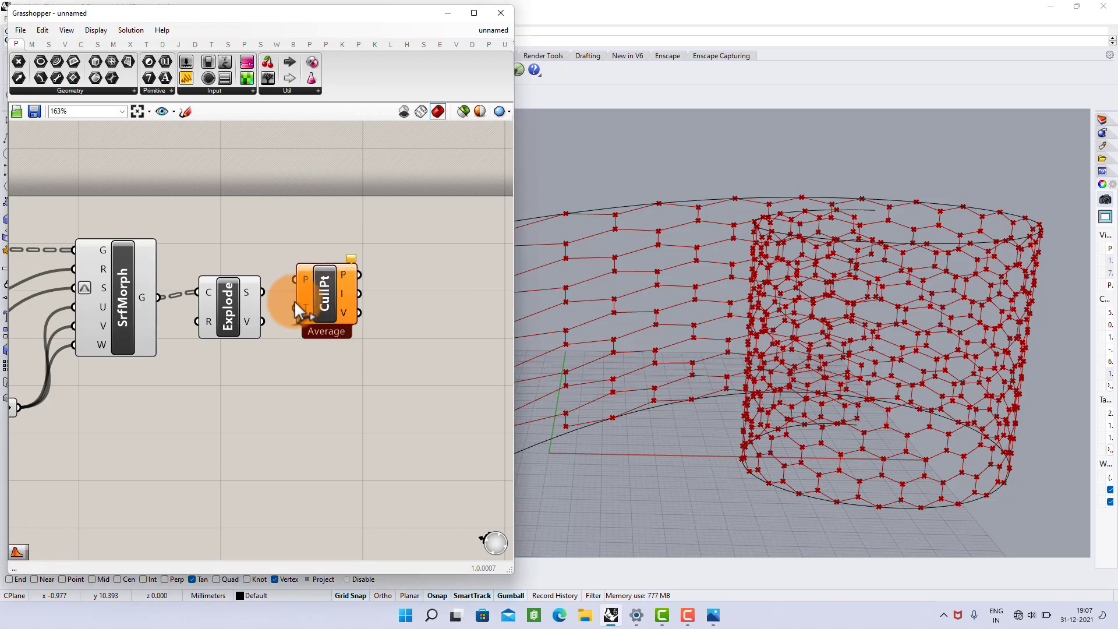
{"action": "scroll", "coordinate": [293, 305], "scroll_direction": "up", "scroll_amount": 1}
{"action": "left_click_drag", "start_coordinate": [257, 325], "coordinate": [296, 276]}
{"action": "left_click_drag", "start_coordinate": [335, 325], "coordinate": [394, 399]}
Add a Dispatch component above Cull Duplicates, with Explode's segments output connected to its list input.
{"action": "double_click", "coordinate": [343, 271]}
{"action": "type", "text": "disp"}
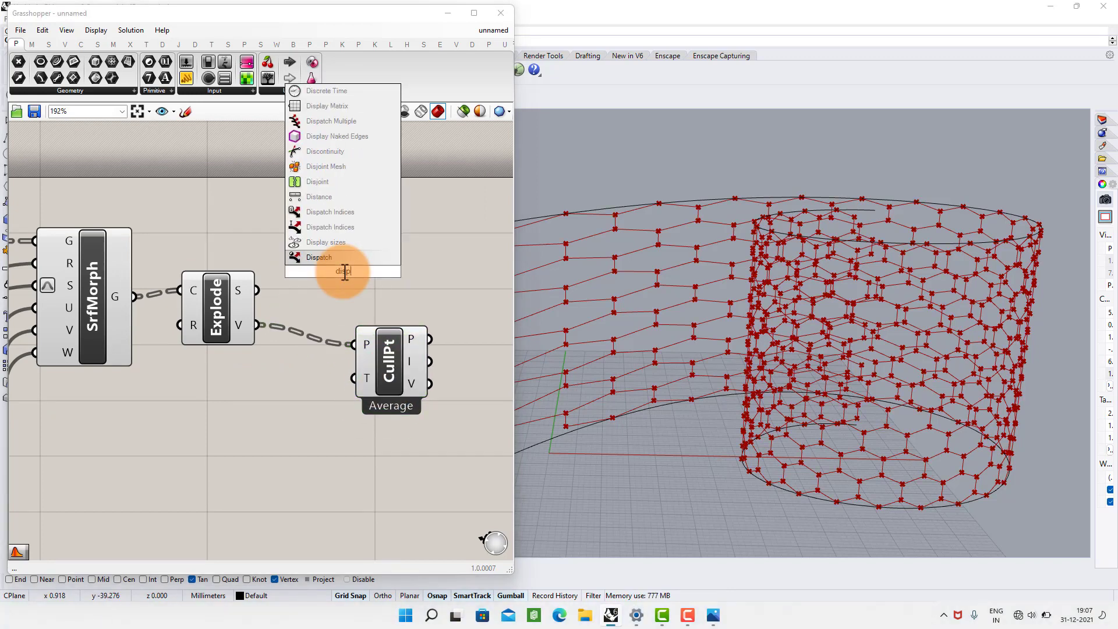
{"action": "left_click", "coordinate": [309, 260]}
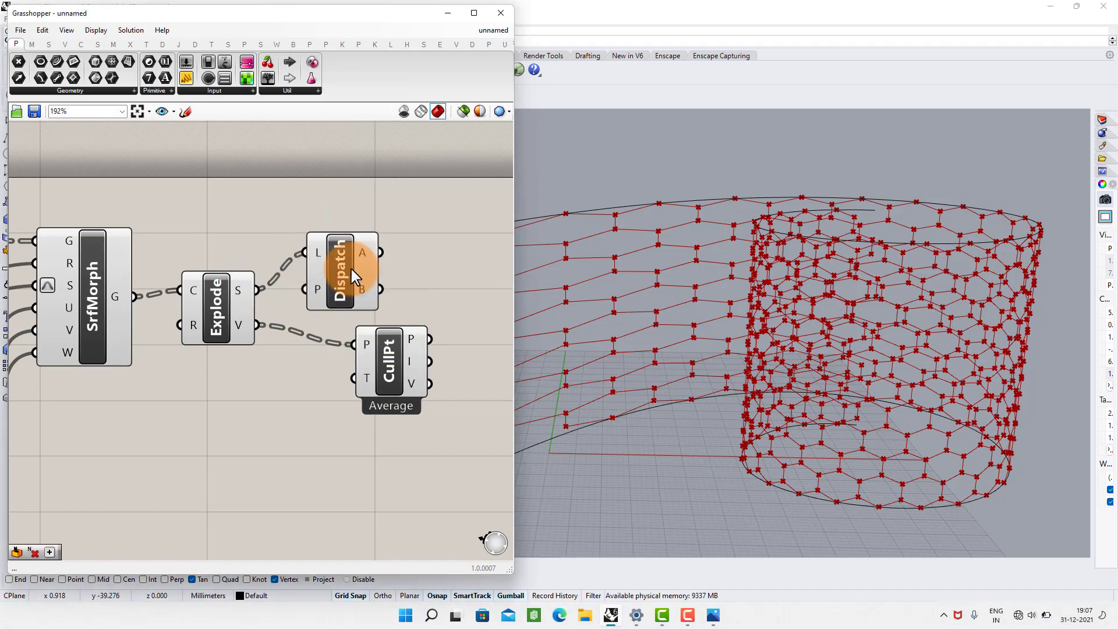
{"action": "left_click_drag", "start_coordinate": [352, 269], "coordinate": [397, 215]}
{"action": "right_click_drag", "start_coordinate": [439, 228], "coordinate": [275, 253]}
Add a Curve Middle component and connect Dispatch's A output to its curve input.
{"action": "left_click", "coordinate": [331, 235]}
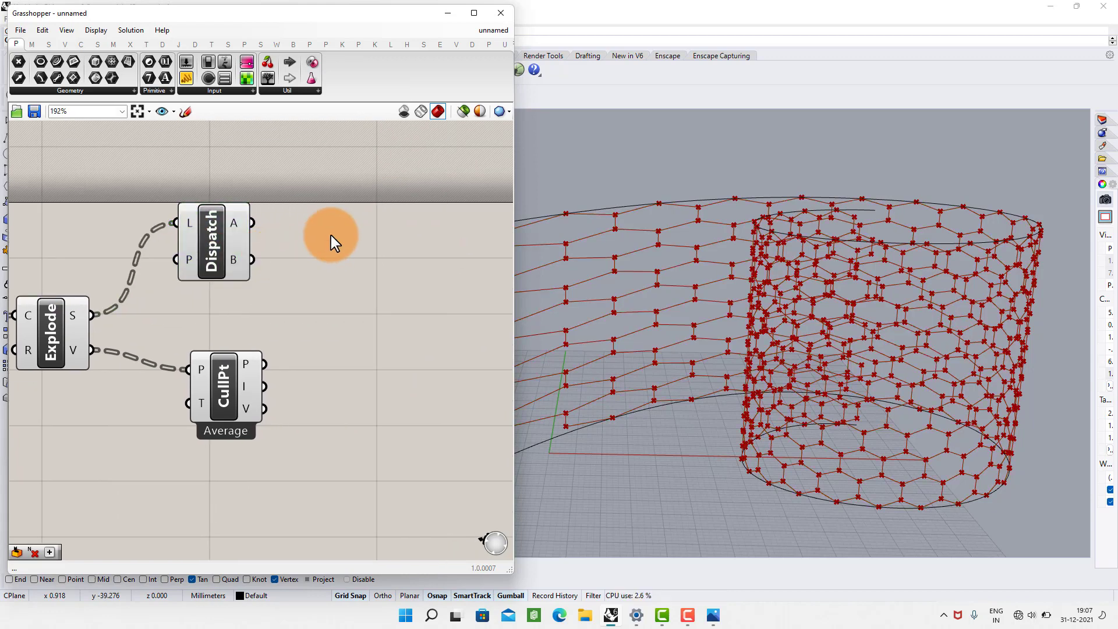
{"action": "double_click", "coordinate": [331, 235]}
{"action": "type", "text": "mid"}
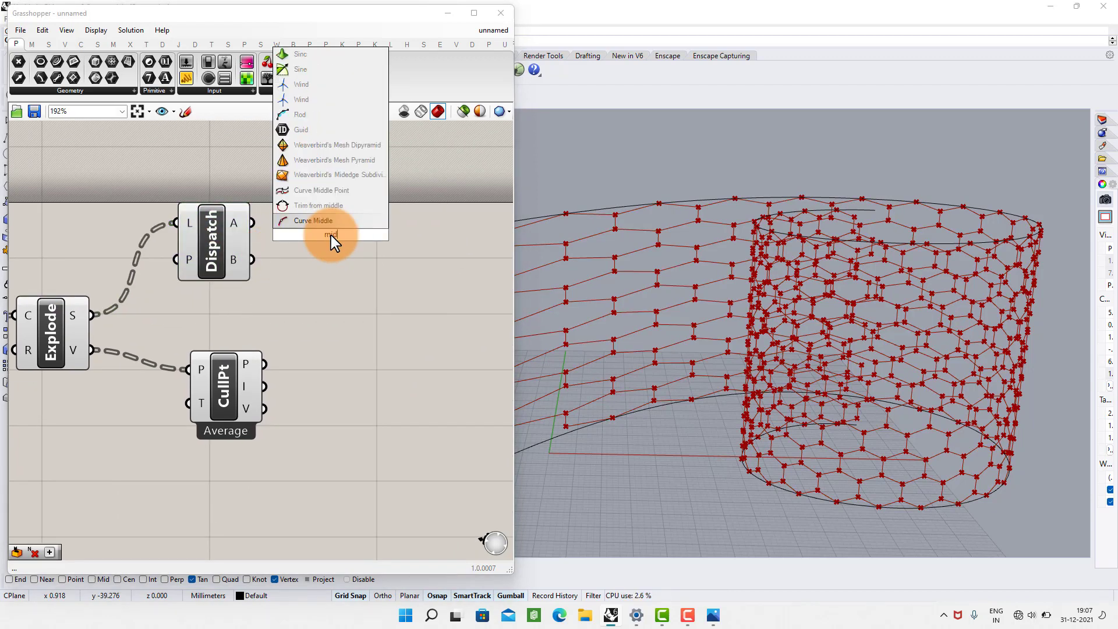
{"action": "left_click", "coordinate": [334, 221]}
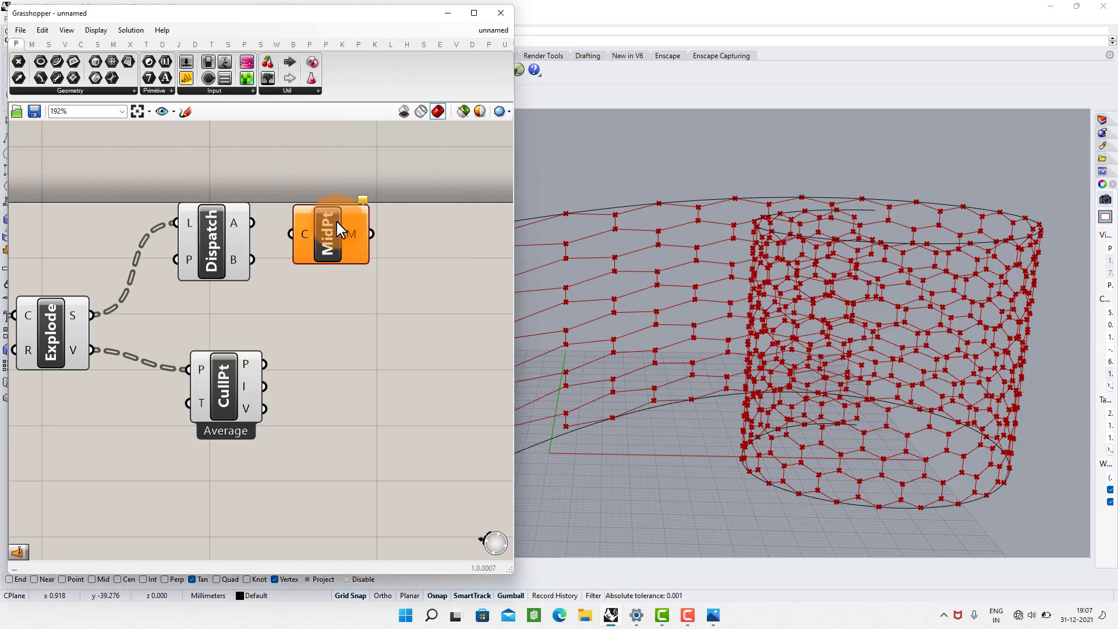
{"action": "left_click_drag", "start_coordinate": [327, 232], "coordinate": [340, 214]}
{"action": "left_click_drag", "start_coordinate": [252, 222], "coordinate": [306, 215]}
Duplicate the Curve Middle component, feed the copy from Dispatch's B output, and arrange the two one above the other.
{"action": "left_click_drag", "start_coordinate": [342, 218], "coordinate": [378, 311]}
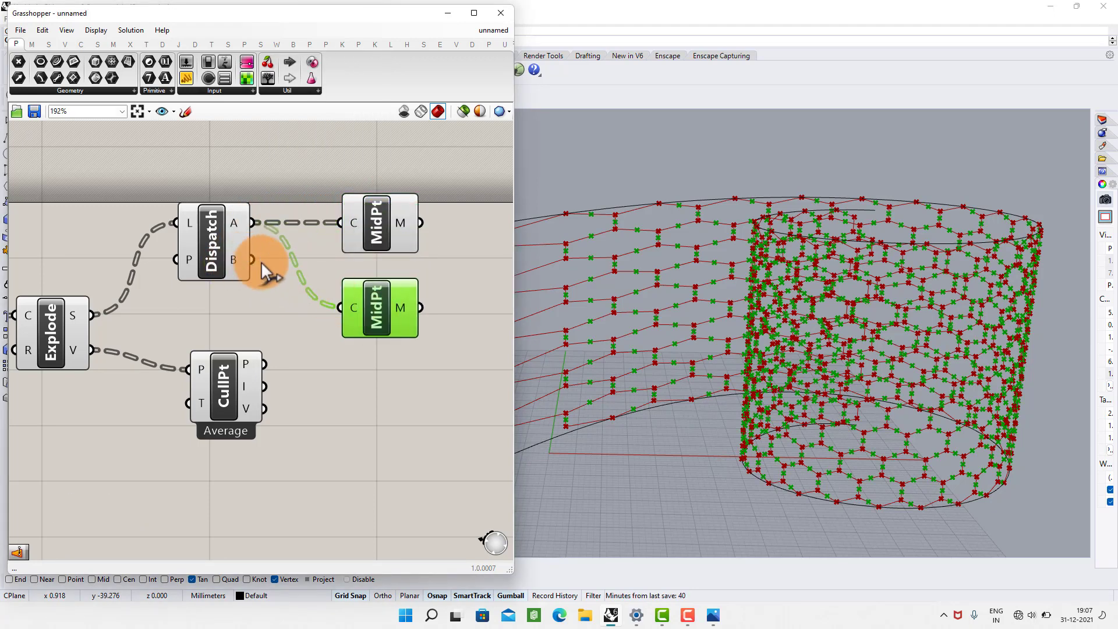
{"action": "left_click_drag", "start_coordinate": [261, 262], "coordinate": [342, 310]}
{"action": "left_click_drag", "start_coordinate": [385, 250], "coordinate": [401, 228]}
{"action": "left_click_drag", "start_coordinate": [383, 300], "coordinate": [396, 270]}
{"action": "left_click", "coordinate": [391, 323]}
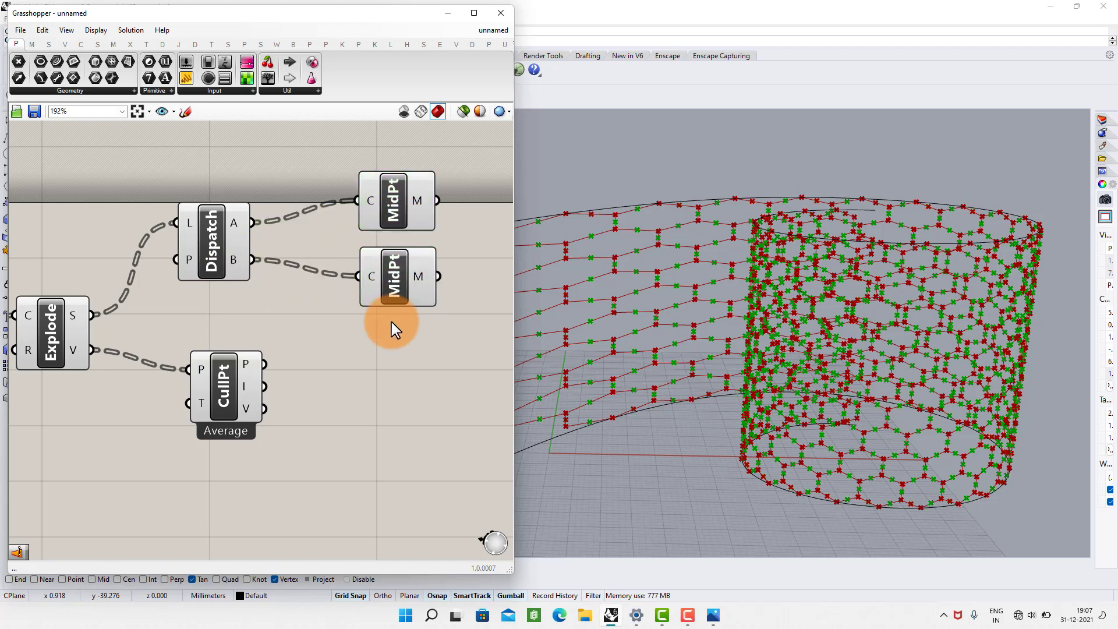
Add an Average component after Cull Duplicates and connect the culled points output to its input.
{"action": "double_click", "coordinate": [305, 375]}
{"action": "type", "text": "avr"}
{"action": "left_click", "coordinate": [318, 361]}
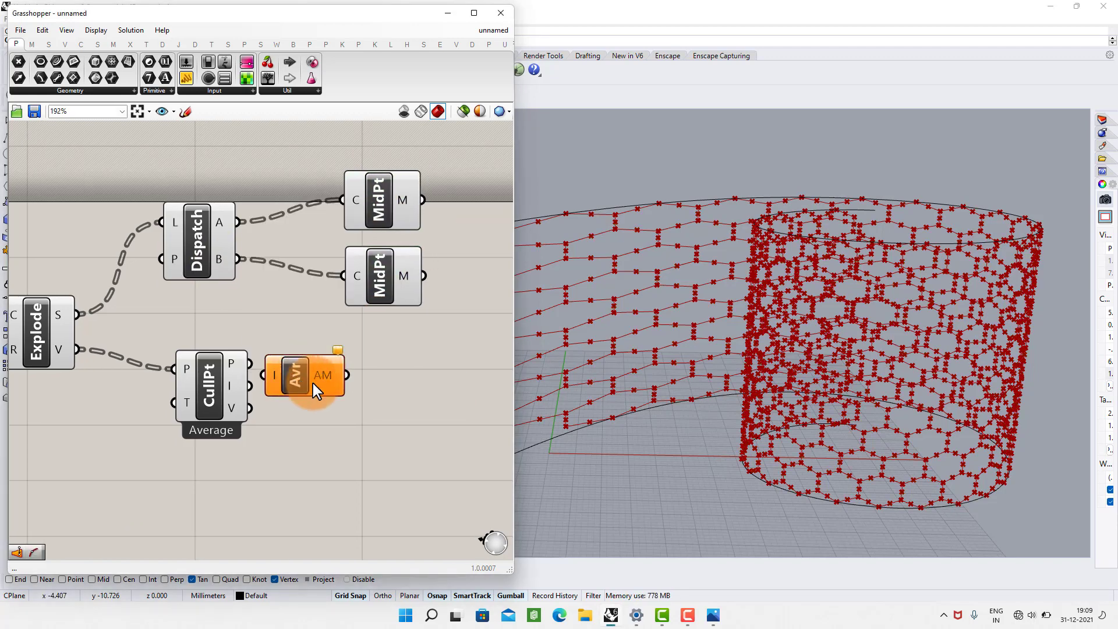
{"action": "left_click_drag", "start_coordinate": [280, 365], "coordinate": [367, 370]}
{"action": "left_click", "coordinate": [390, 400]}
Add a Surface Closest Point component after Average and connect Average's arithmetic mean output to its point input.
{"action": "right_click_drag", "start_coordinate": [385, 387], "coordinate": [307, 373]}
{"action": "double_click", "coordinate": [369, 379]}
{"action": "type", "text": "srf"}
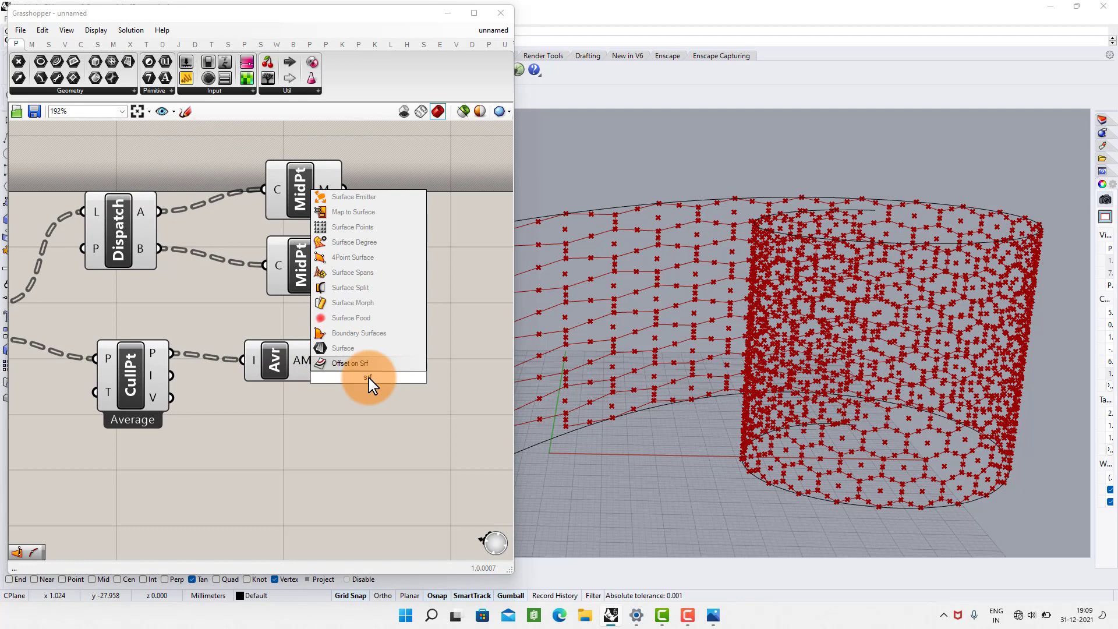
{"action": "type", "text": " c"}
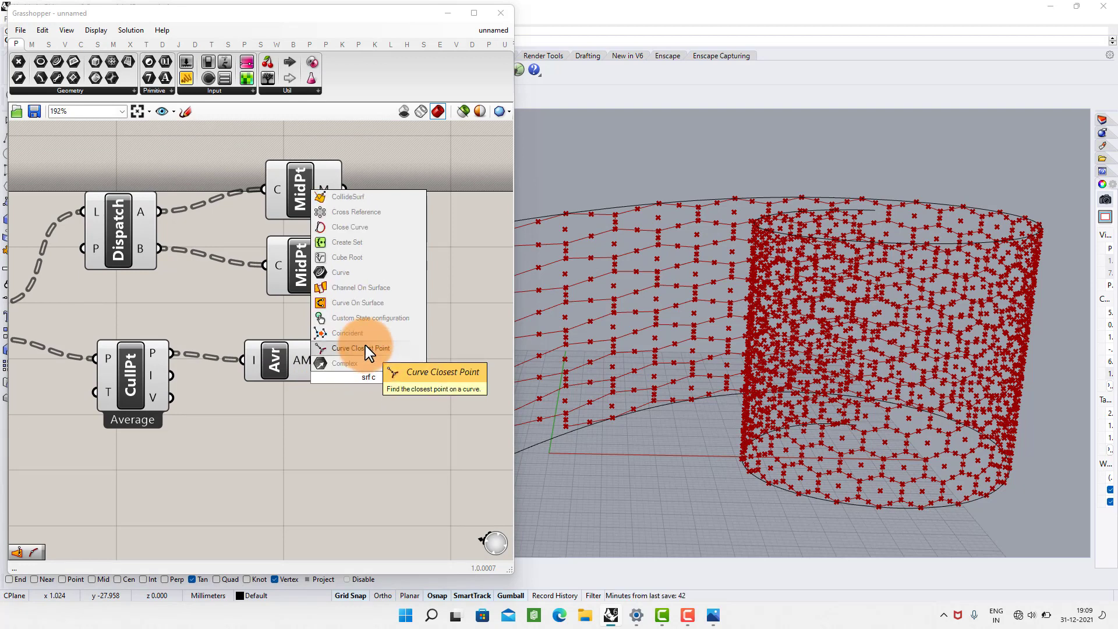
{"action": "type", "text": "loses"}
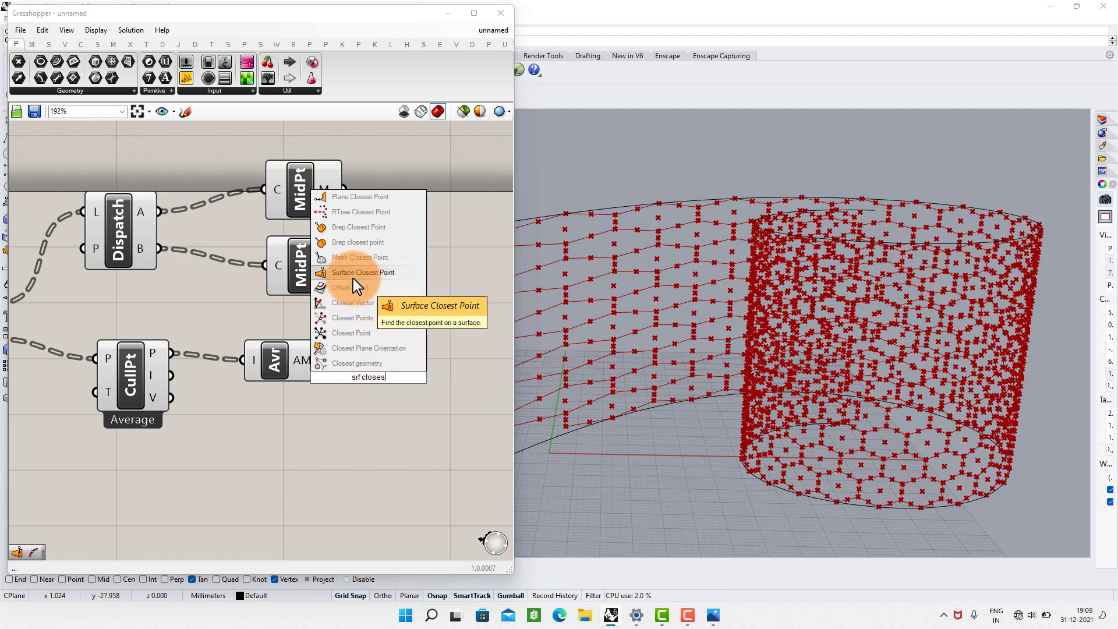
{"action": "left_click", "coordinate": [394, 274]}
{"action": "left_click_drag", "start_coordinate": [380, 382], "coordinate": [395, 428]}
{"action": "left_click", "coordinate": [301, 396]}
Connect the lofted surface parameter to the surface input of Surface Closest Point.
{"action": "scroll", "coordinate": [175, 408], "scroll_direction": "down", "scroll_amount": 2}
{"action": "right_click_drag", "start_coordinate": [175, 407], "coordinate": [350, 328]}
{"action": "right_click_drag", "start_coordinate": [93, 385], "coordinate": [240, 367]}
{"action": "right_click_drag", "start_coordinate": [121, 342], "coordinate": [177, 333]}
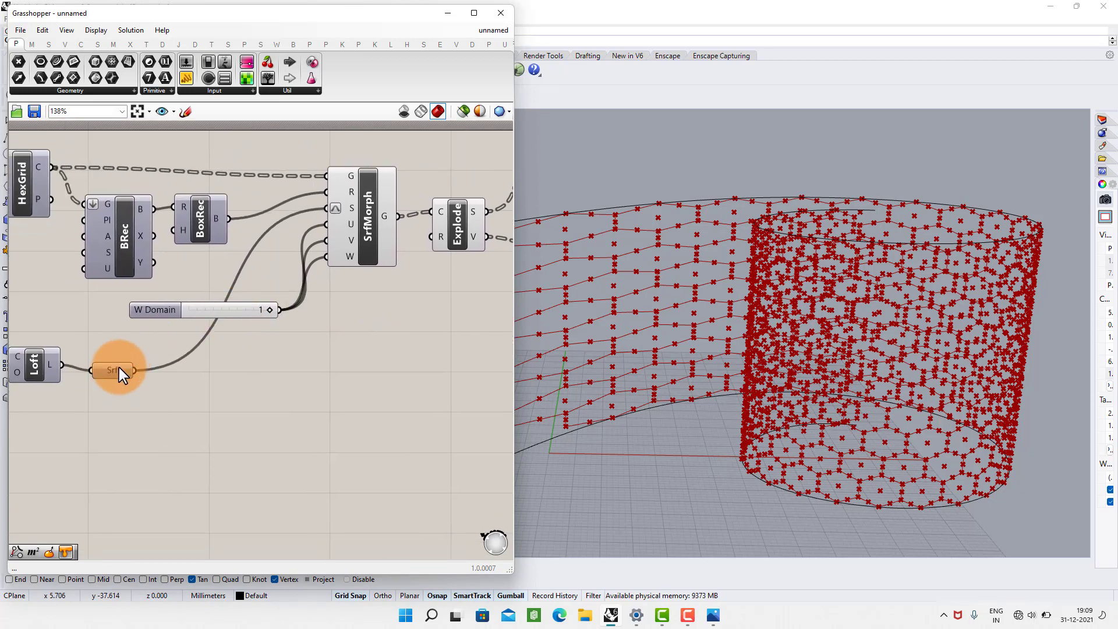
{"action": "scroll", "coordinate": [337, 387], "scroll_direction": "down", "scroll_amount": 1}
{"action": "right_click_drag", "start_coordinate": [337, 386], "coordinate": [131, 382]}
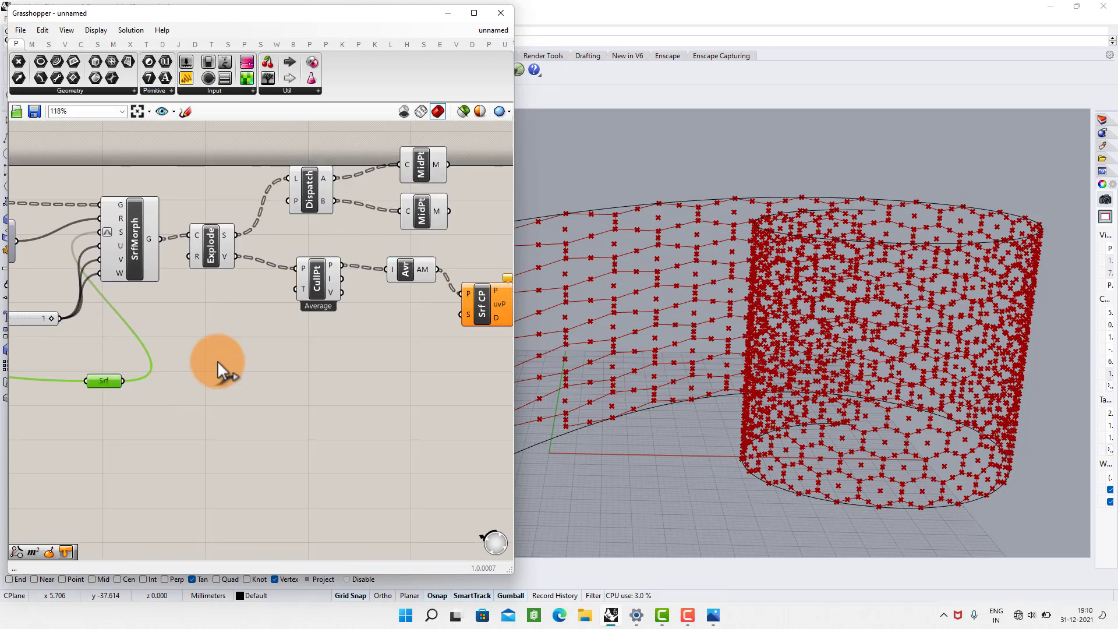
{"action": "left_click_drag", "start_coordinate": [460, 326], "coordinate": [461, 317]}
{"action": "scroll", "coordinate": [339, 320], "scroll_direction": "up", "scroll_amount": 4}
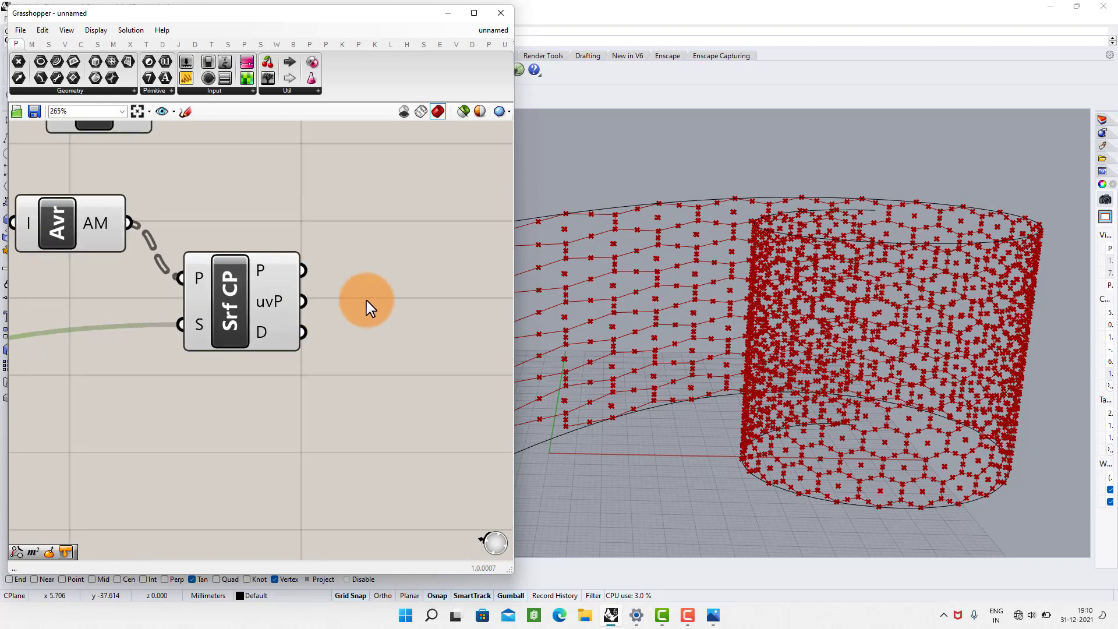
Add an Evaluate Surface component after Surface Closest Point and connect the lofted surface parameter to its surface input.
{"action": "double_click", "coordinate": [310, 313]}
{"action": "type", "text": "eva"}
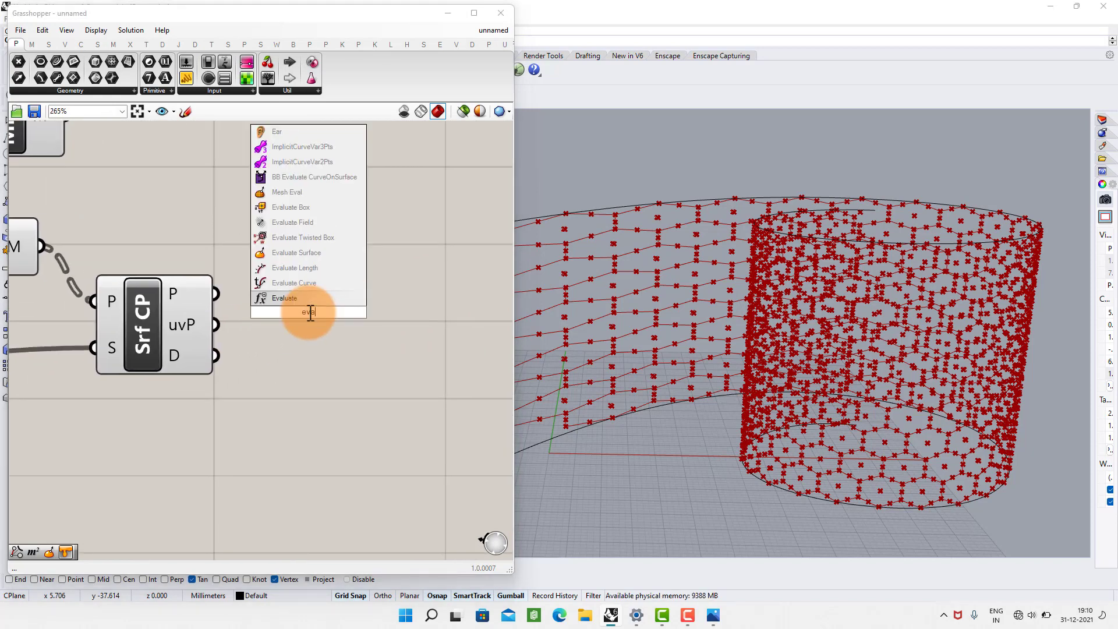
{"action": "type", "text": "lu"}
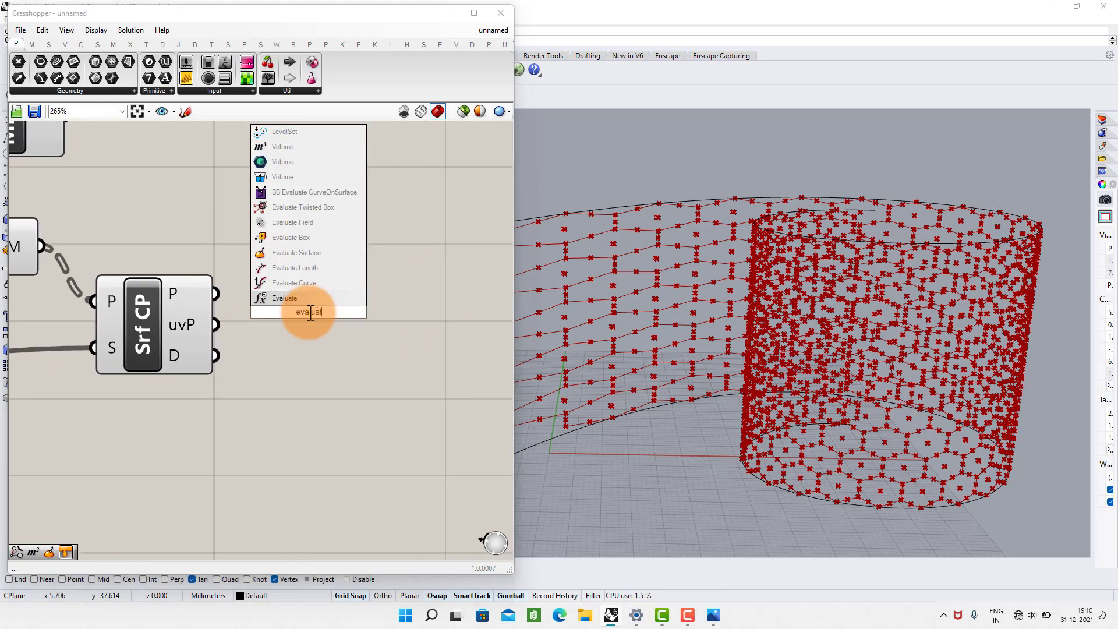
{"action": "type", "text": "at"}
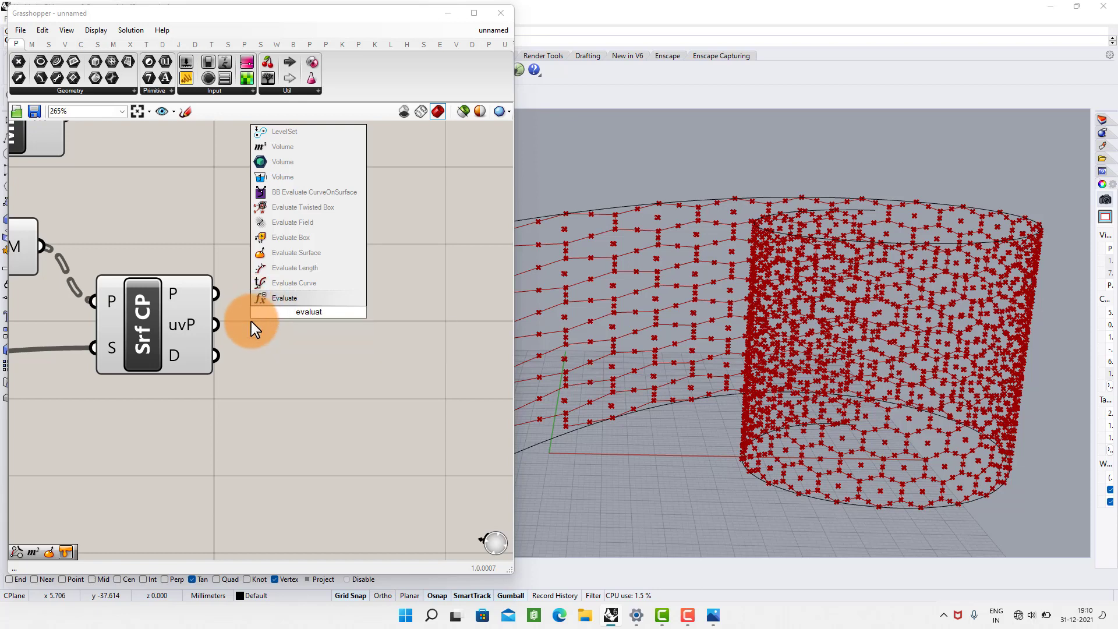
{"action": "left_click", "coordinate": [276, 253]}
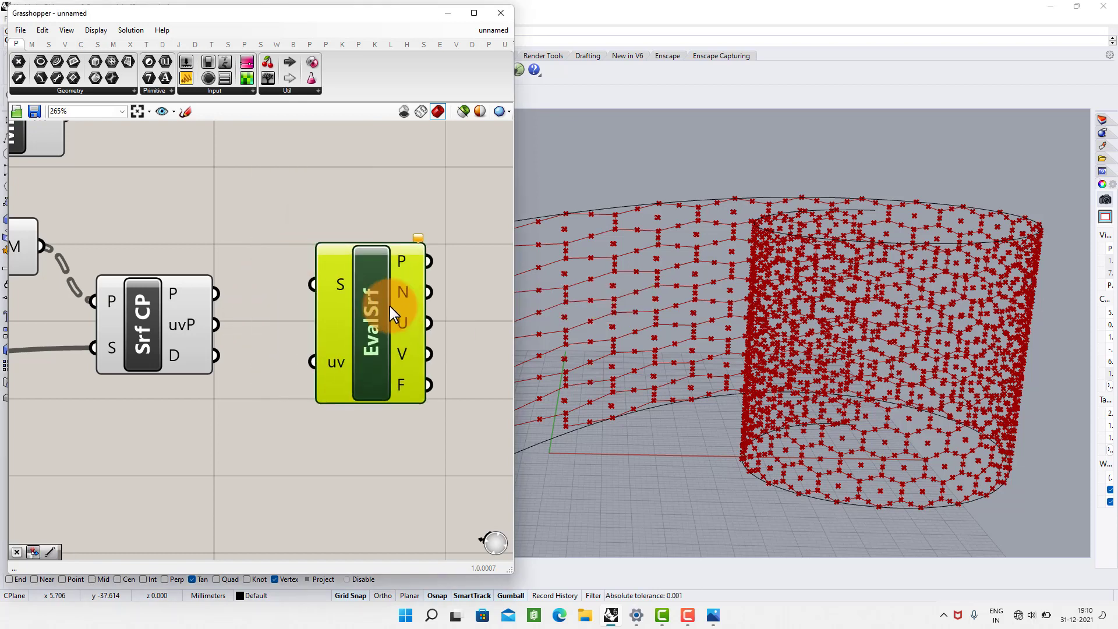
{"action": "scroll", "coordinate": [264, 306], "scroll_direction": "down", "scroll_amount": 5}
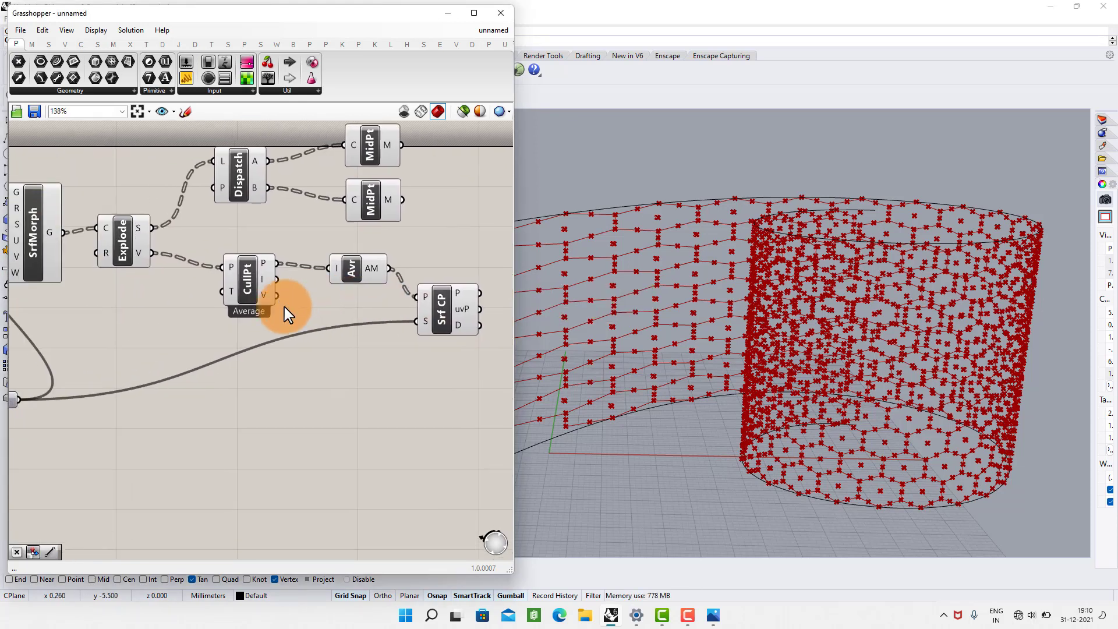
{"action": "left_click_drag", "start_coordinate": [589, 339], "coordinate": [432, 284]}
{"action": "right_click_drag", "start_coordinate": [353, 296], "coordinate": [227, 334]}
{"action": "scroll", "coordinate": [316, 354], "scroll_direction": "up", "scroll_amount": 5}
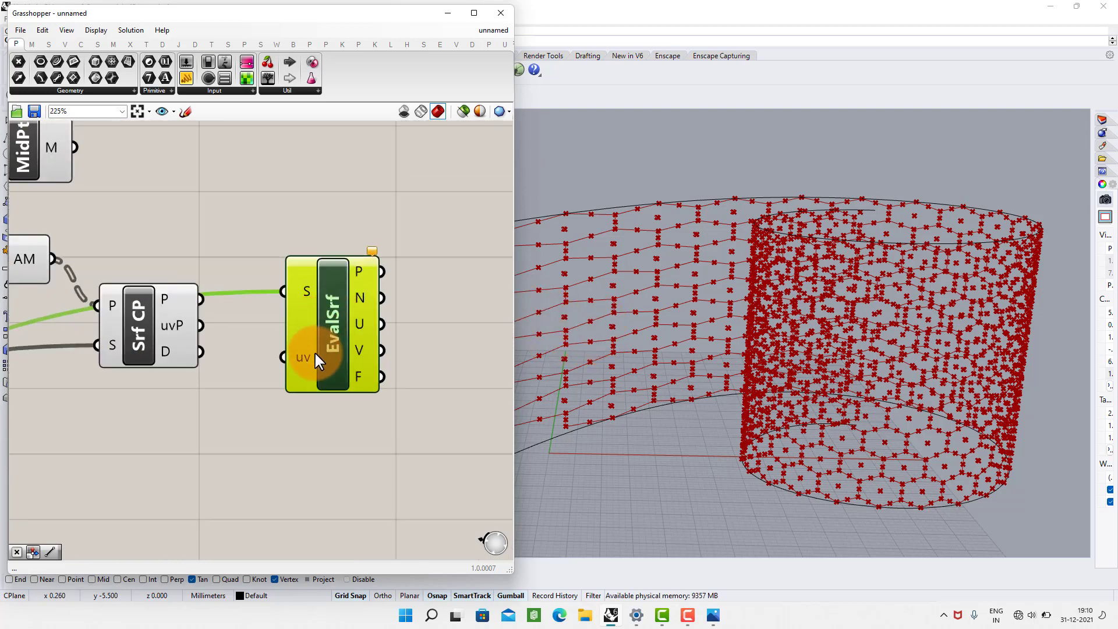
Place Evaluate Surface lower on the canvas and connect Surface Closest Point's uvP output to its uv input.
{"action": "left_click_drag", "start_coordinate": [335, 344], "coordinate": [361, 471]}
{"action": "left_click", "coordinate": [278, 339]}
{"action": "left_click_drag", "start_coordinate": [184, 321], "coordinate": [304, 484]}
{"action": "scroll", "coordinate": [335, 332], "scroll_direction": "down", "scroll_amount": 3}
{"action": "scroll", "coordinate": [292, 320], "scroll_direction": "down", "scroll_amount": 2}
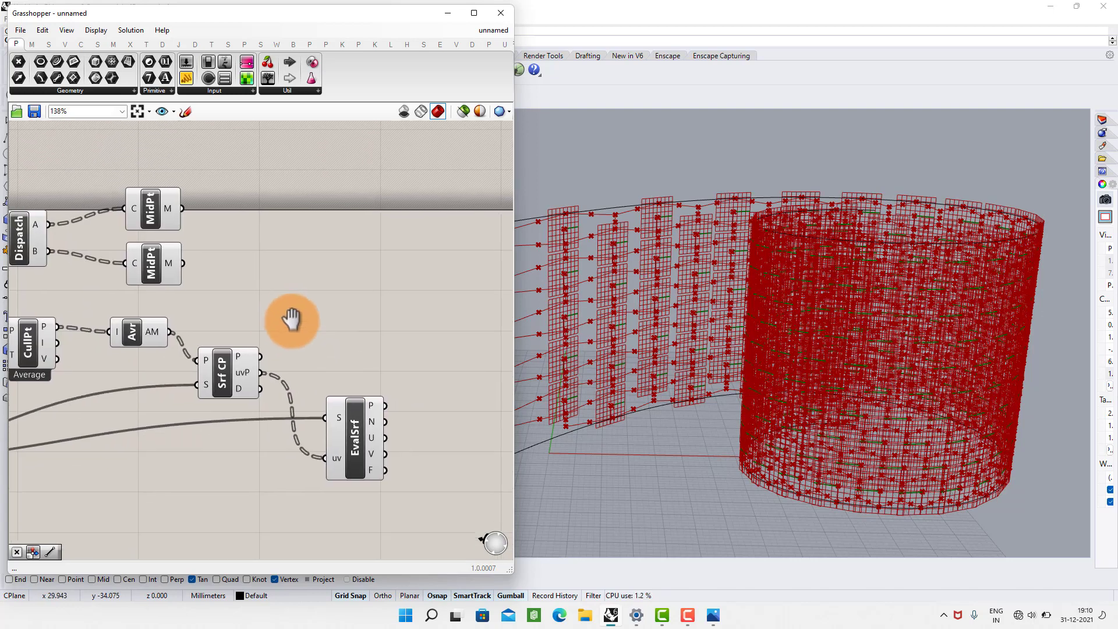
Add a Line component beside the upper Curve Middle and connect that component's midpoint output to Line's A input.
{"action": "scroll", "coordinate": [287, 242], "scroll_direction": "up", "scroll_amount": 4}
{"action": "double_click", "coordinate": [322, 230]}
{"action": "type", "text": "ln"}
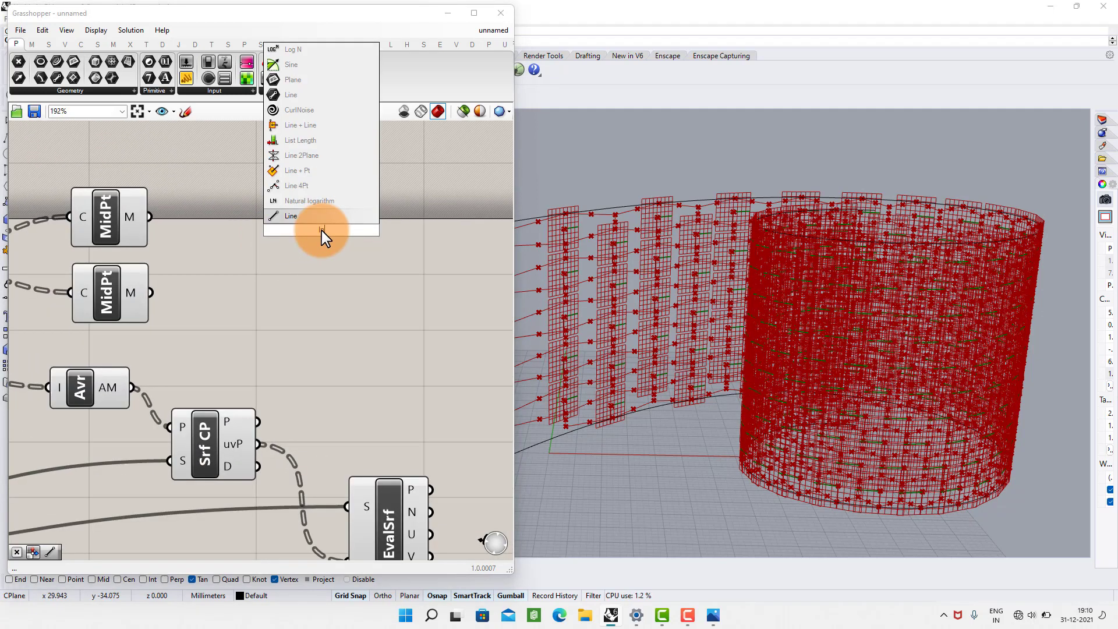
{"action": "left_click", "coordinate": [285, 218]}
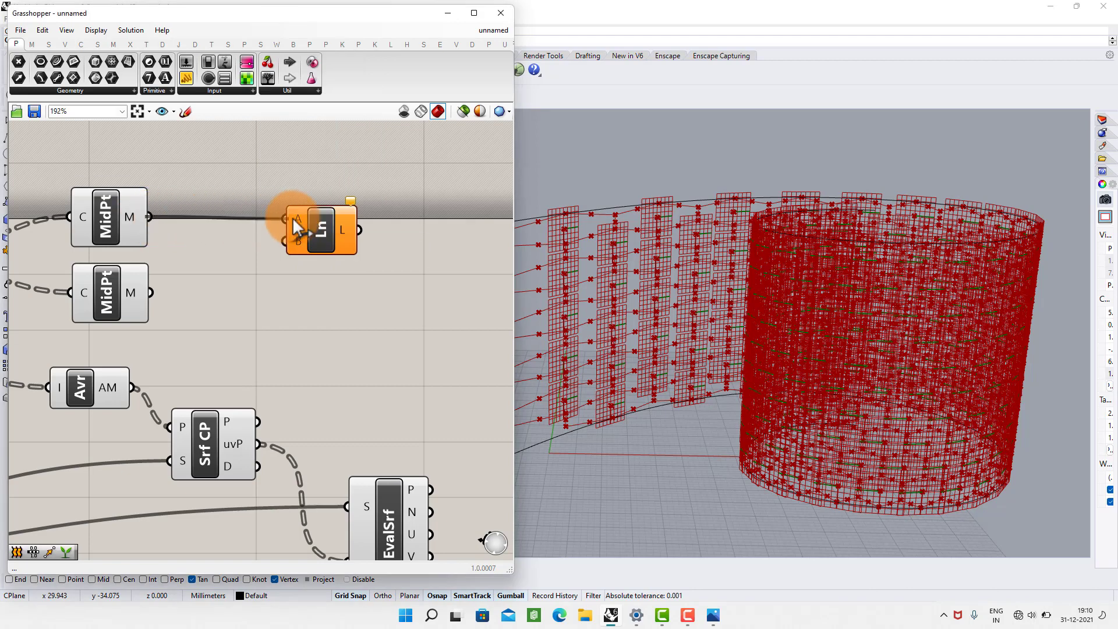
{"action": "left_click", "coordinate": [311, 281]}
Add a Multiplication component after Evaluate Surface and connect the normal output N to its A input.
{"action": "right_click_drag", "start_coordinate": [407, 423], "coordinate": [265, 309]}
{"action": "double_click", "coordinate": [304, 376]}
{"action": "type", "text": "mul"}
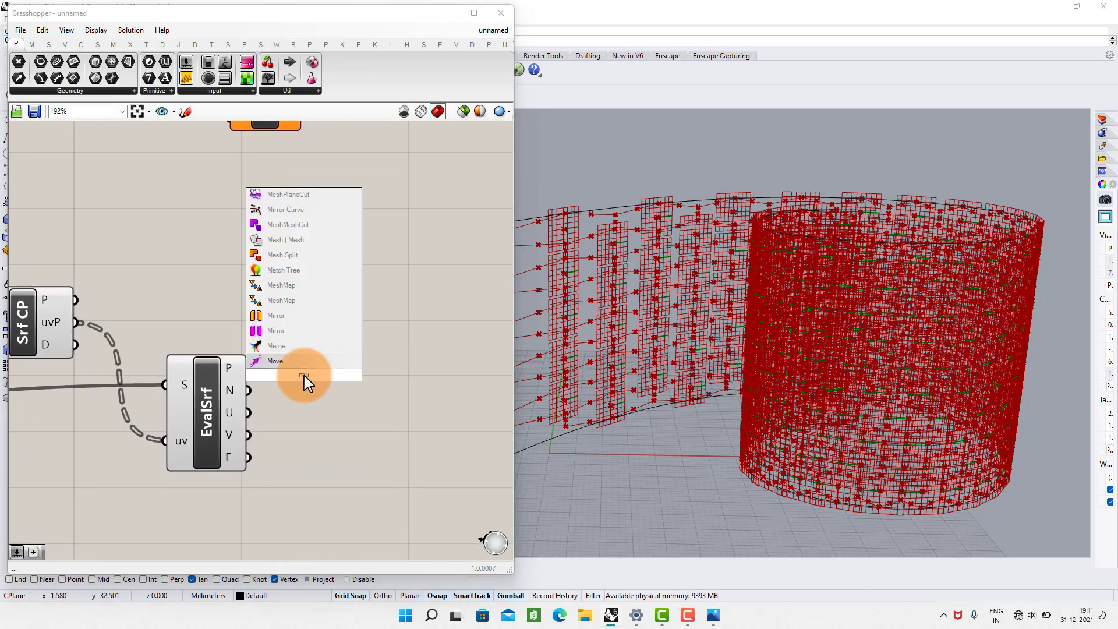
{"action": "left_click", "coordinate": [264, 330]}
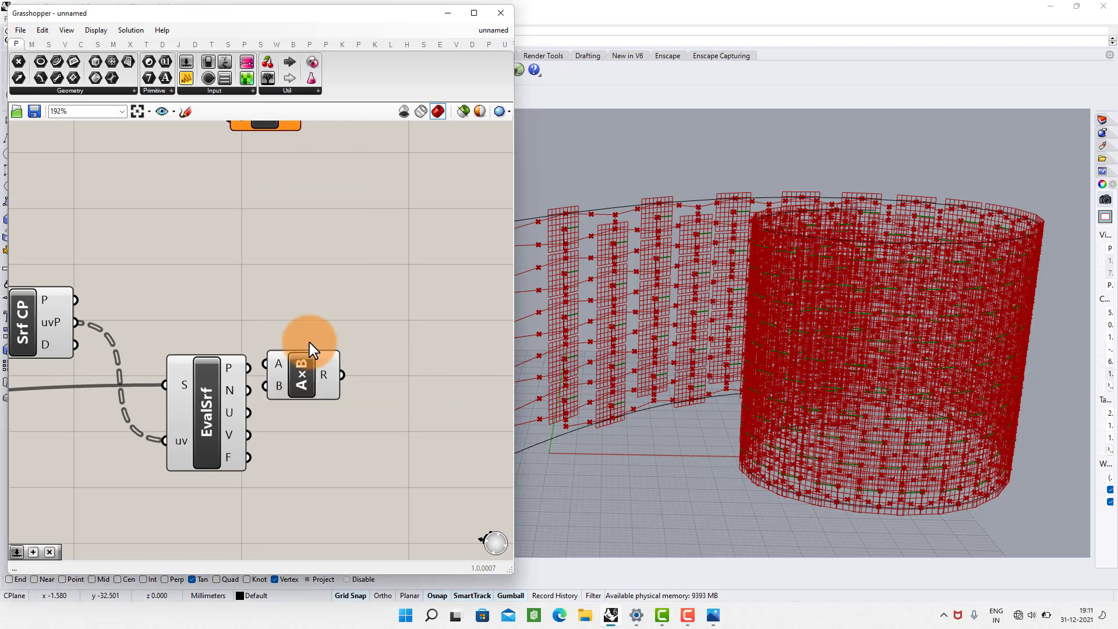
{"action": "scroll", "coordinate": [295, 376], "scroll_direction": "up", "scroll_amount": 2}
{"action": "left_click_drag", "start_coordinate": [306, 373], "coordinate": [415, 466]}
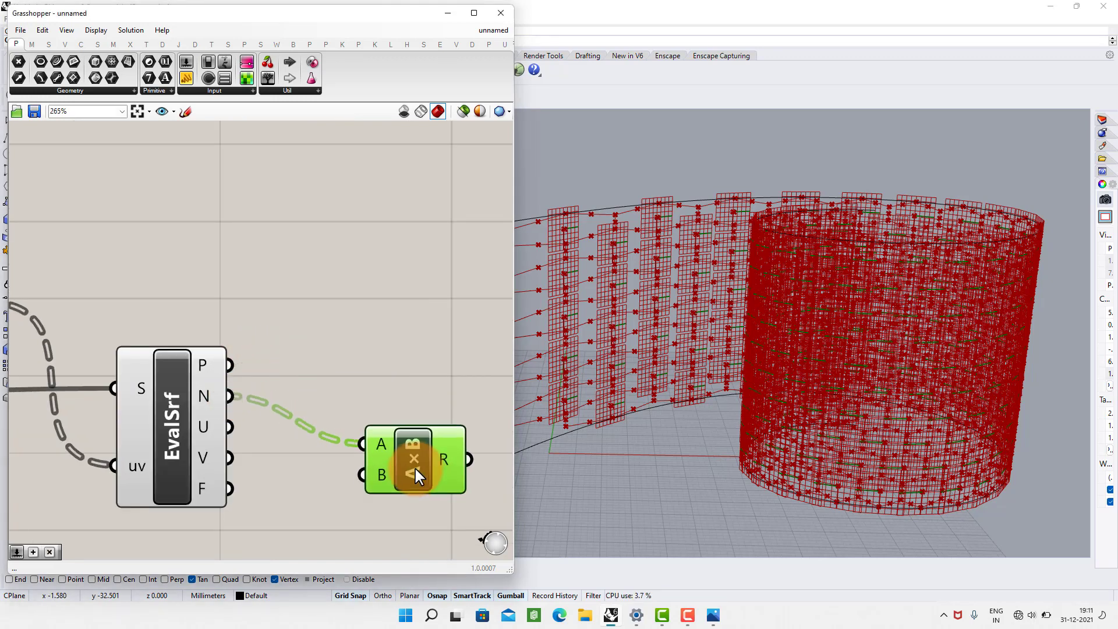
Add a Move component below Line and connect the lower Curve Middle's midpoint output to its geometry input.
{"action": "right_click_drag", "start_coordinate": [310, 496], "coordinate": [323, 393]}
{"action": "scroll", "coordinate": [323, 393], "scroll_direction": "down", "scroll_amount": 2}
{"action": "right_click_drag", "start_coordinate": [298, 314], "coordinate": [350, 489]}
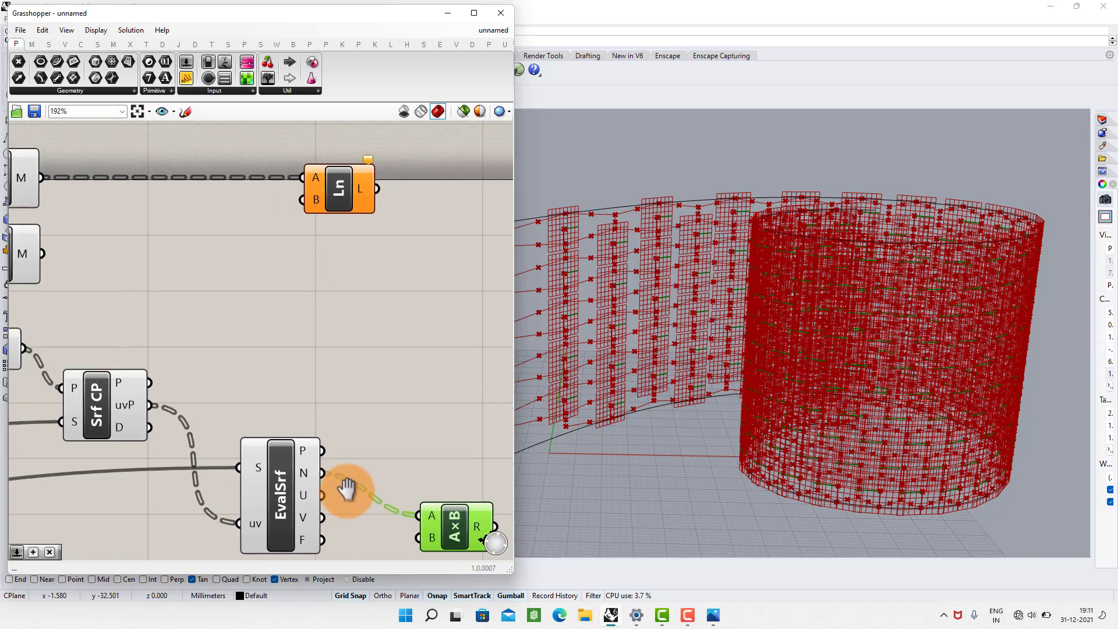
{"action": "scroll", "coordinate": [257, 288], "scroll_direction": "up", "scroll_amount": 1}
{"action": "double_click", "coordinate": [305, 339]}
{"action": "type", "text": "mo"}
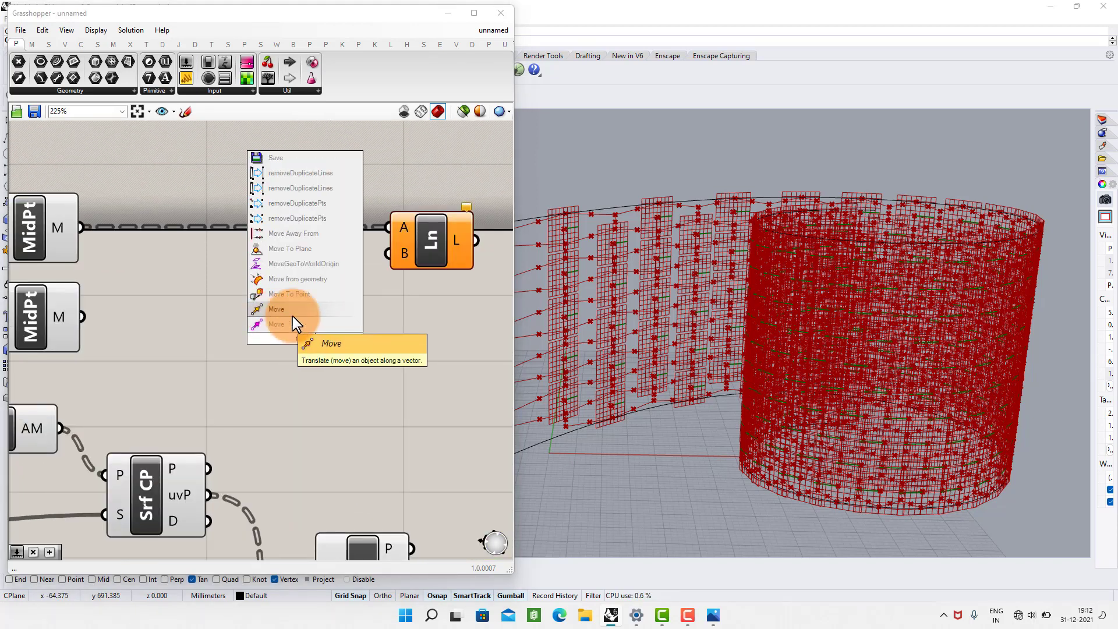
{"action": "left_click", "coordinate": [295, 322]}
{"action": "scroll", "coordinate": [314, 311], "scroll_direction": "down", "scroll_amount": 1}
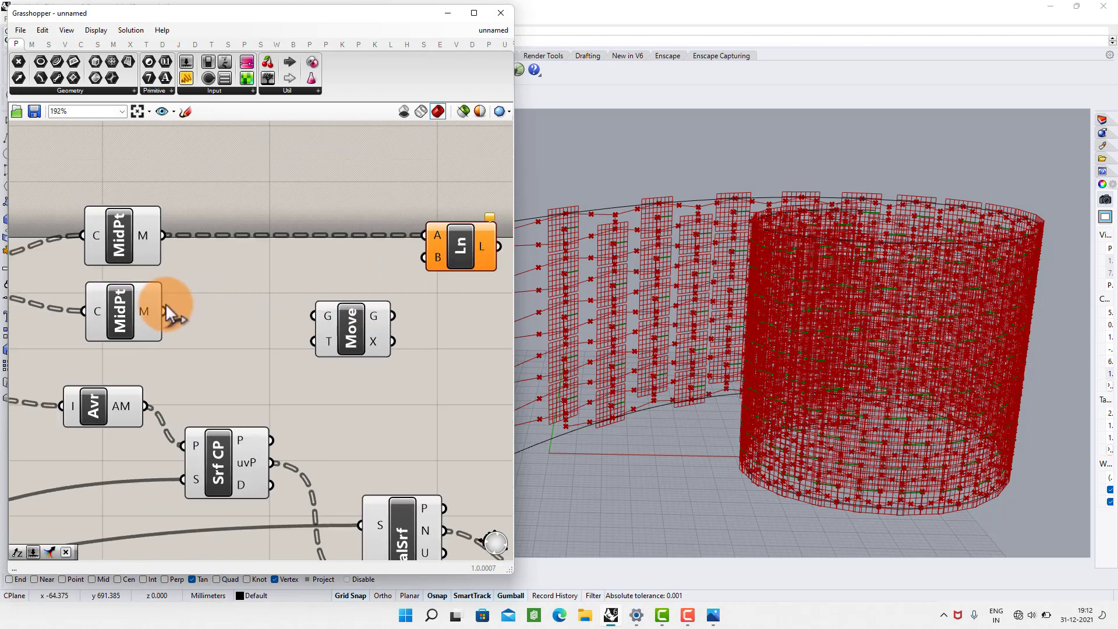
{"action": "left_click_drag", "start_coordinate": [165, 307], "coordinate": [397, 318]}
{"action": "left_click", "coordinate": [458, 329]}
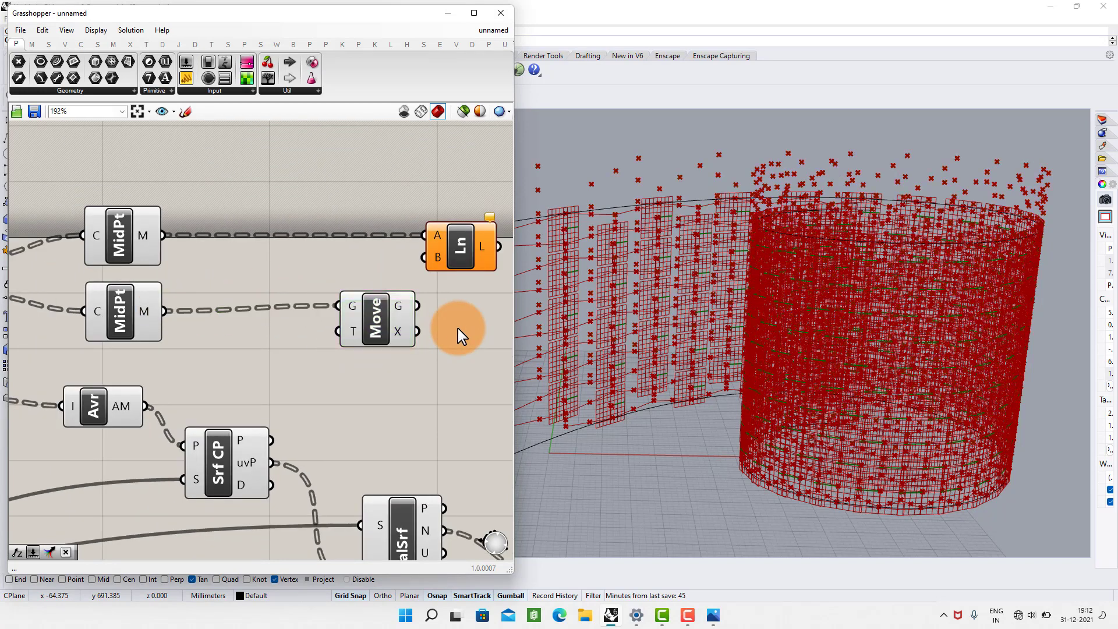
Add a 0.85 number slider for Multiplication's B input and connect the multiplication result to Move's T input.
{"action": "right_click_drag", "start_coordinate": [411, 318], "coordinate": [291, 224]}
{"action": "right_click_drag", "start_coordinate": [430, 512], "coordinate": [346, 435]}
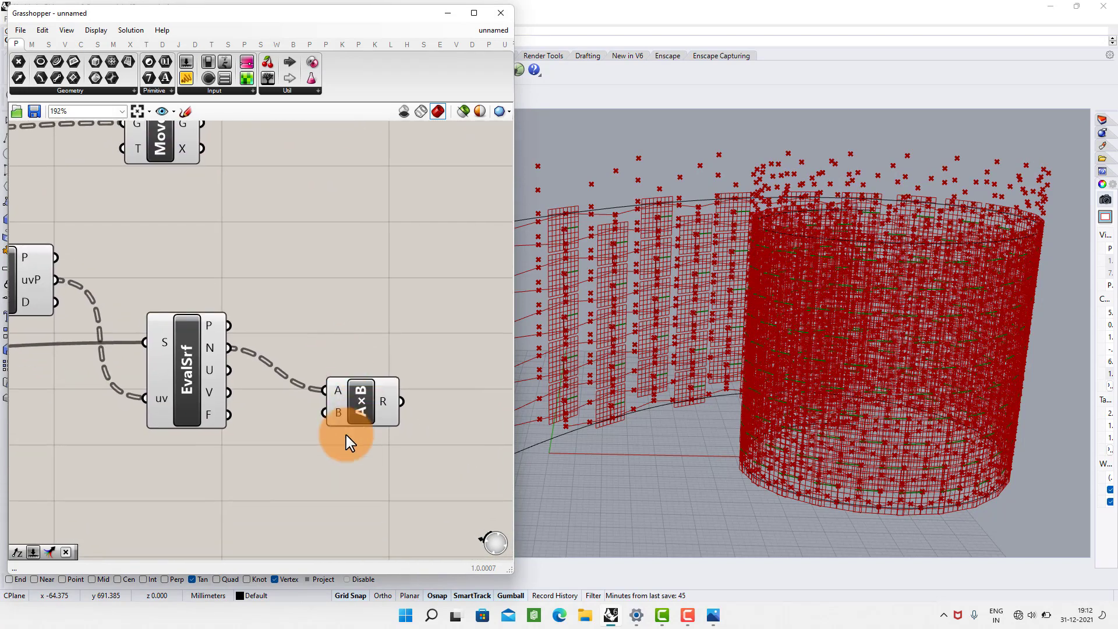
{"action": "double_click", "coordinate": [257, 462]}
{"action": "type", "text": "0.85"}
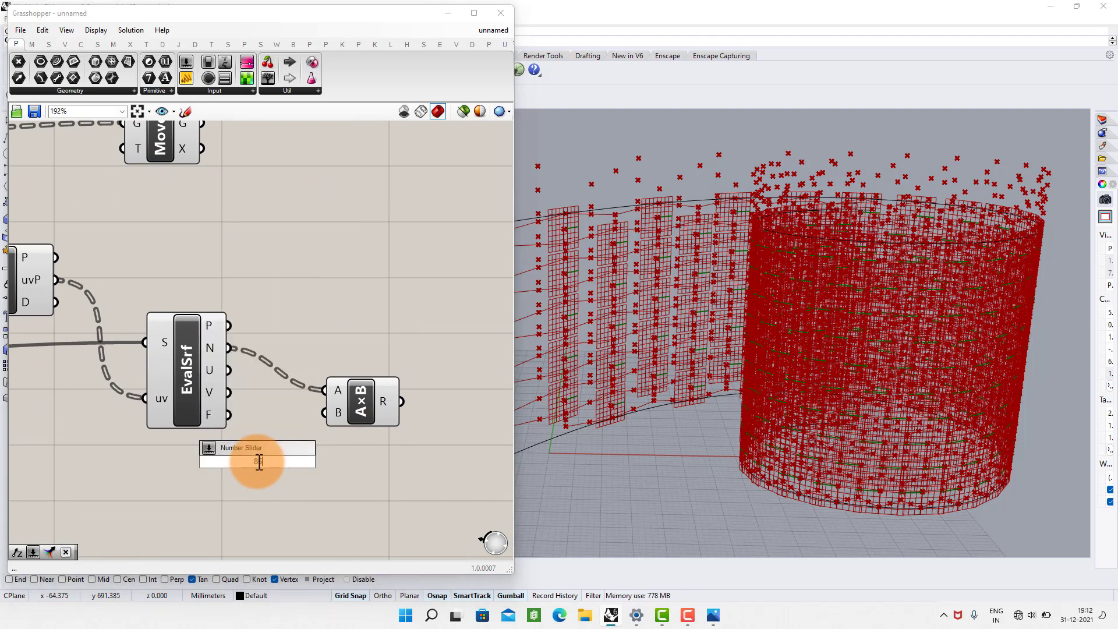
{"action": "key", "text": "Return"}
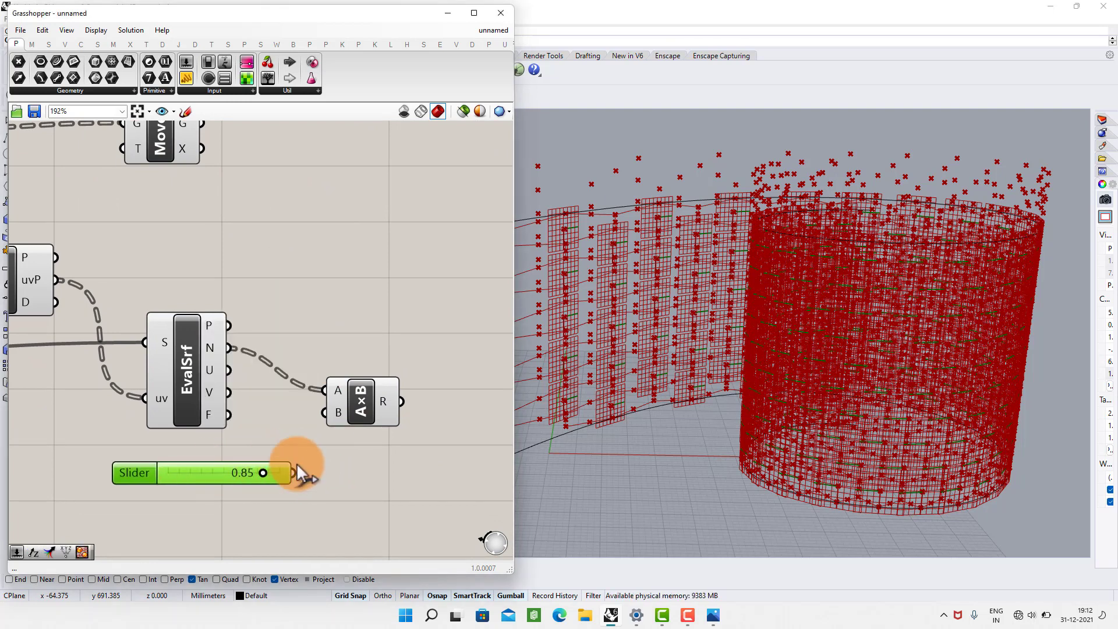
{"action": "left_click_drag", "start_coordinate": [400, 402], "coordinate": [122, 149]}
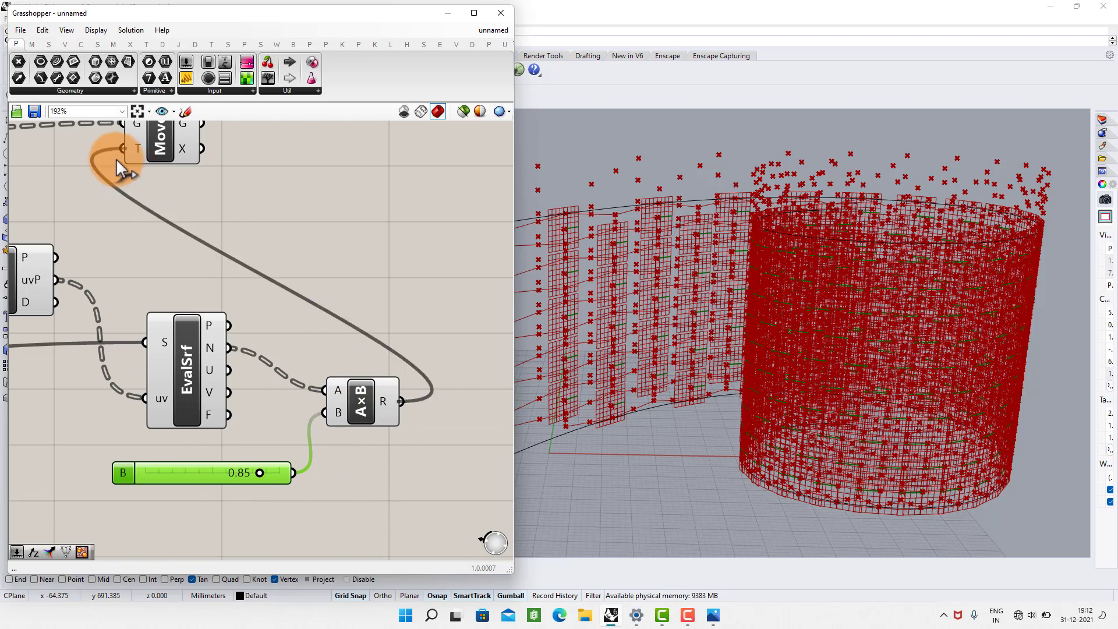
Turn off the preview of the components from the hexagonal grid and loft through Curve Middle and Average.
{"action": "right_click_drag", "start_coordinate": [229, 226], "coordinate": [261, 308]}
{"action": "scroll", "coordinate": [262, 309], "scroll_direction": "down", "scroll_amount": 6}
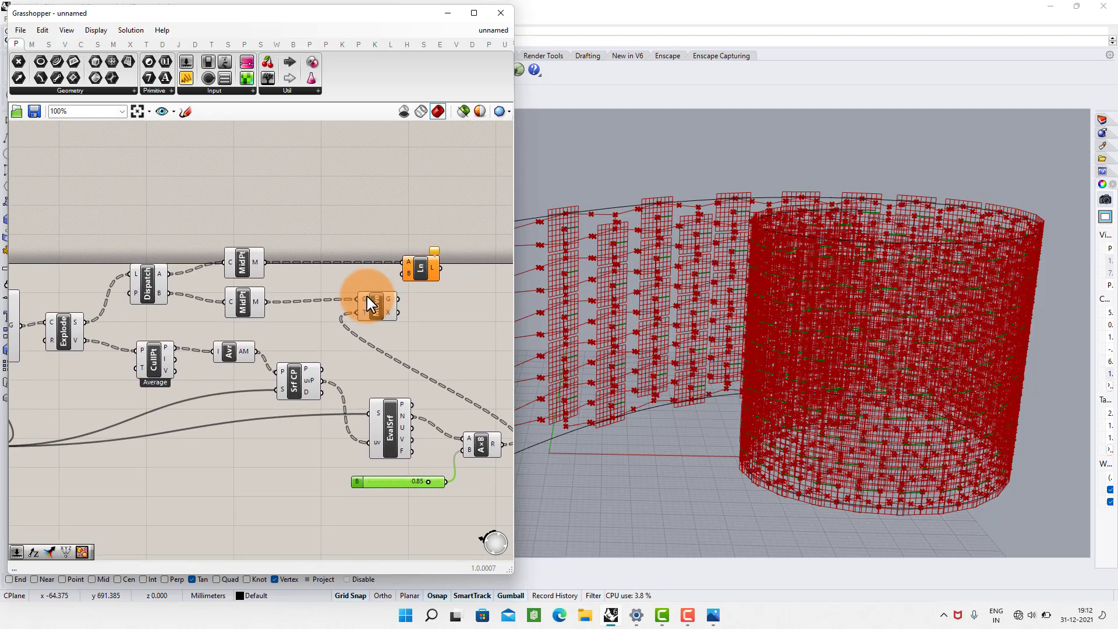
{"action": "scroll", "coordinate": [312, 237], "scroll_direction": "down", "scroll_amount": 3}
{"action": "left_click_drag", "start_coordinate": [299, 228], "coordinate": [89, 432]}
{"action": "middle_click", "coordinate": [87, 436]}
{"action": "left_click", "coordinate": [111, 409]}
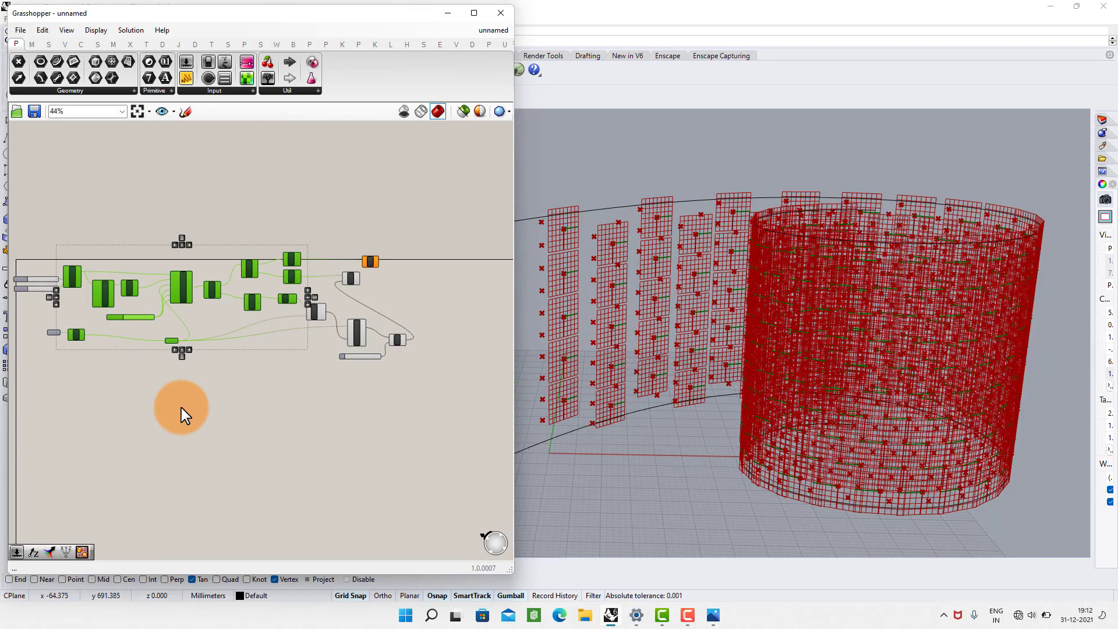
{"action": "left_click", "coordinate": [182, 407]}
Turn off the preview of the Surface Closest Point and Evaluate Surface components.
{"action": "scroll", "coordinate": [369, 358], "scroll_direction": "up", "scroll_amount": 4}
{"action": "scroll", "coordinate": [369, 357], "scroll_direction": "up", "scroll_amount": 3}
{"action": "left_click_drag", "start_coordinate": [367, 239], "coordinate": [82, 417]}
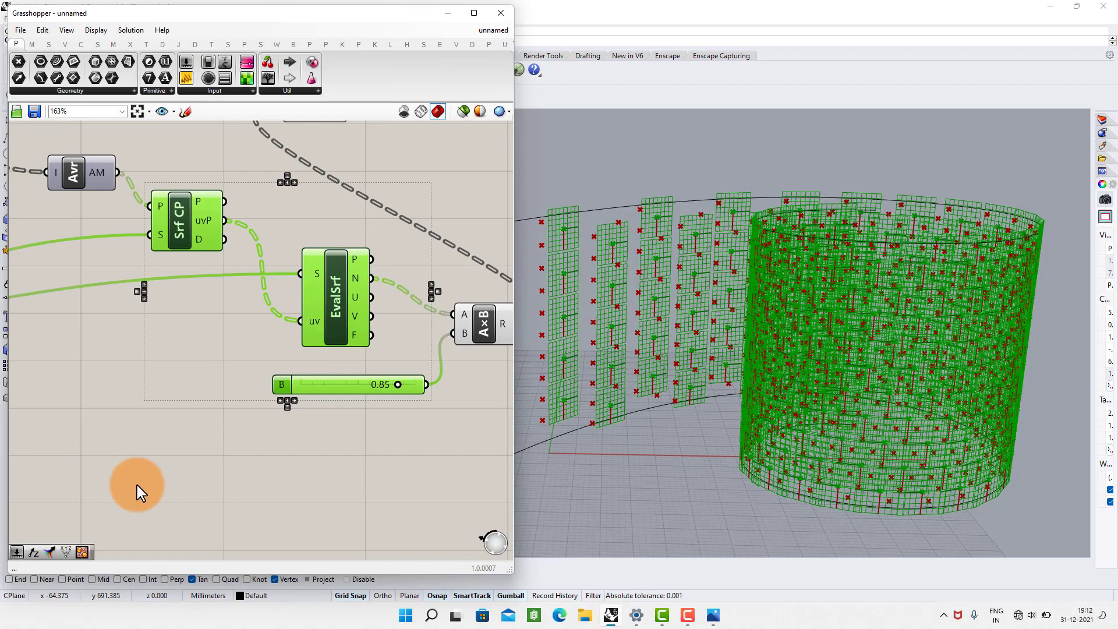
{"action": "middle_click", "coordinate": [138, 485]}
{"action": "left_click", "coordinate": [174, 439]}
{"action": "right_click_drag", "start_coordinate": [696, 411], "coordinate": [687, 432]}
{"action": "right_click_drag", "start_coordinate": [361, 288], "coordinate": [168, 428]}
{"action": "left_click", "coordinate": [252, 328]}
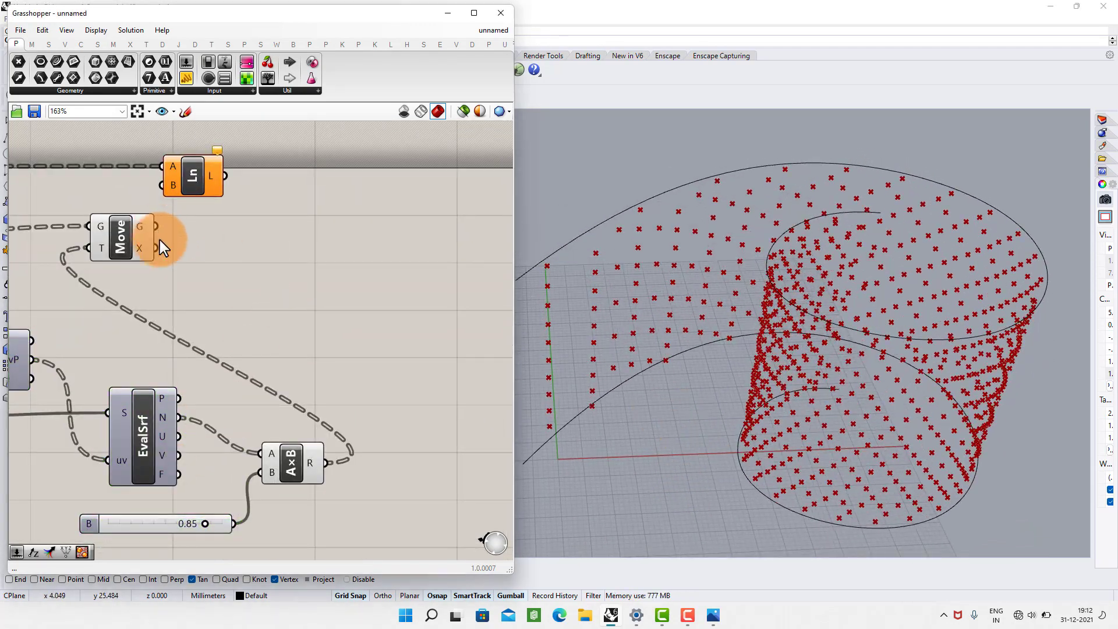
Replace Move's geometry input with the arithmetic mean output of Average.
{"action": "right_click_drag", "start_coordinate": [159, 240], "coordinate": [334, 214]}
{"action": "left_click", "coordinate": [303, 268]}
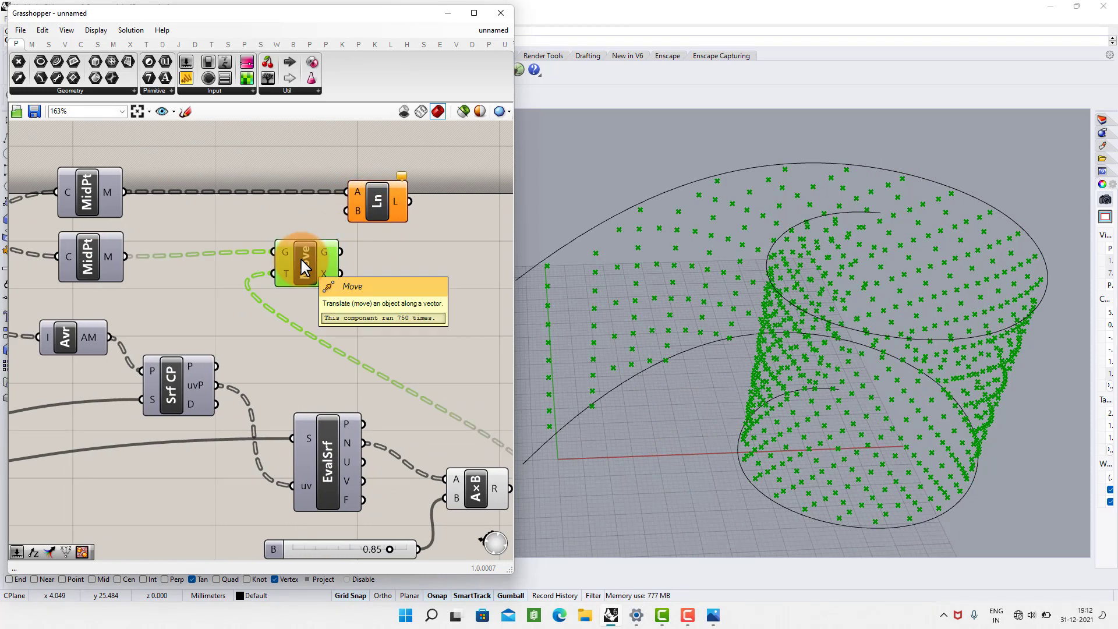
{"action": "left_click", "coordinate": [237, 317]}
{"action": "right_click_drag", "start_coordinate": [183, 316], "coordinate": [236, 315]}
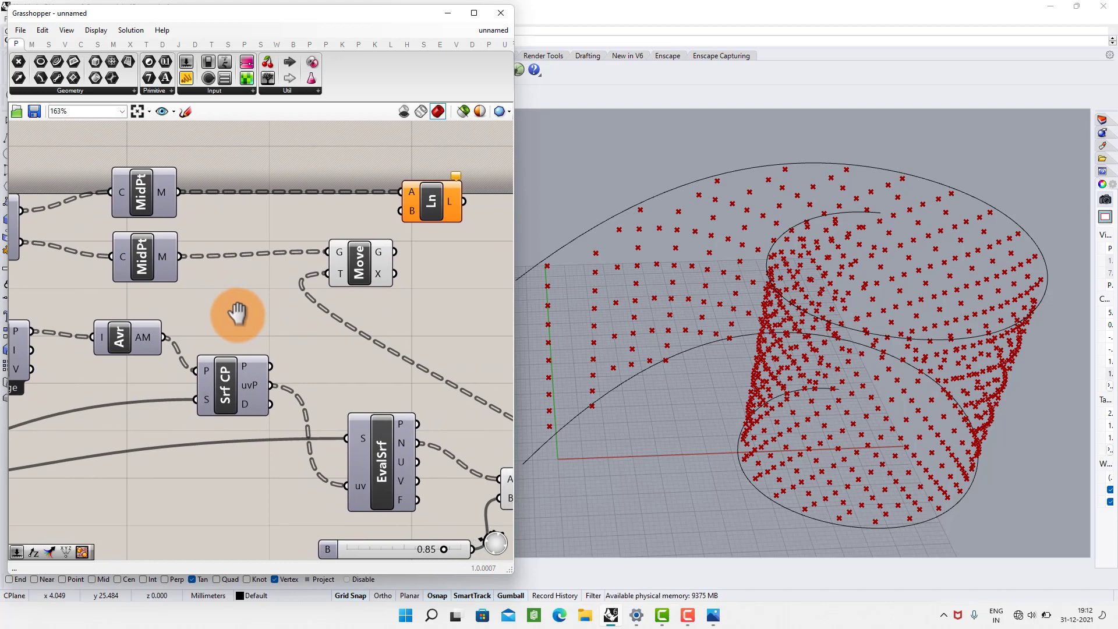
{"action": "left_click_drag", "start_coordinate": [166, 341], "coordinate": [339, 253]}
{"action": "right_click_drag", "start_coordinate": [340, 256], "coordinate": [264, 302]}
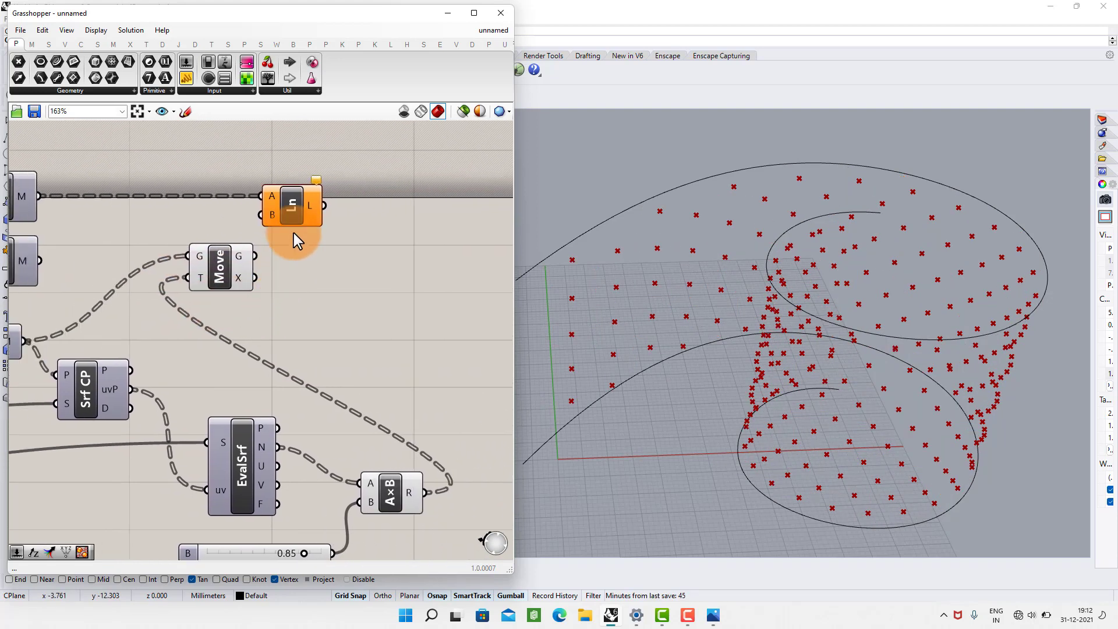
Shift the Line component farther from Move and connect Move's geometry output to Line's B input.
{"action": "left_click_drag", "start_coordinate": [300, 216], "coordinate": [430, 209]}
{"action": "left_click_drag", "start_coordinate": [255, 255], "coordinate": [395, 215]}
{"action": "left_click", "coordinate": [410, 216]}
{"action": "right_click_drag", "start_coordinate": [409, 276], "coordinate": [382, 254]}
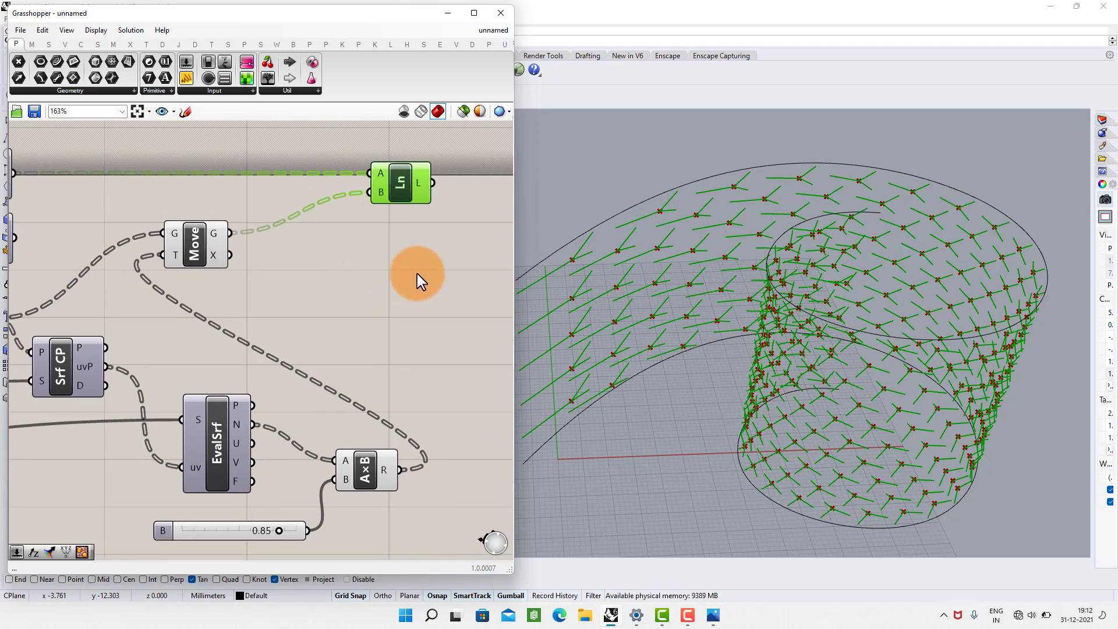
Duplicate the Move and Line components together with their input connections.
{"action": "left_click_drag", "start_coordinate": [420, 285], "coordinate": [187, 167]}
{"action": "key", "text": "ctrl+c"}
{"action": "key", "text": "ctrl+v"}
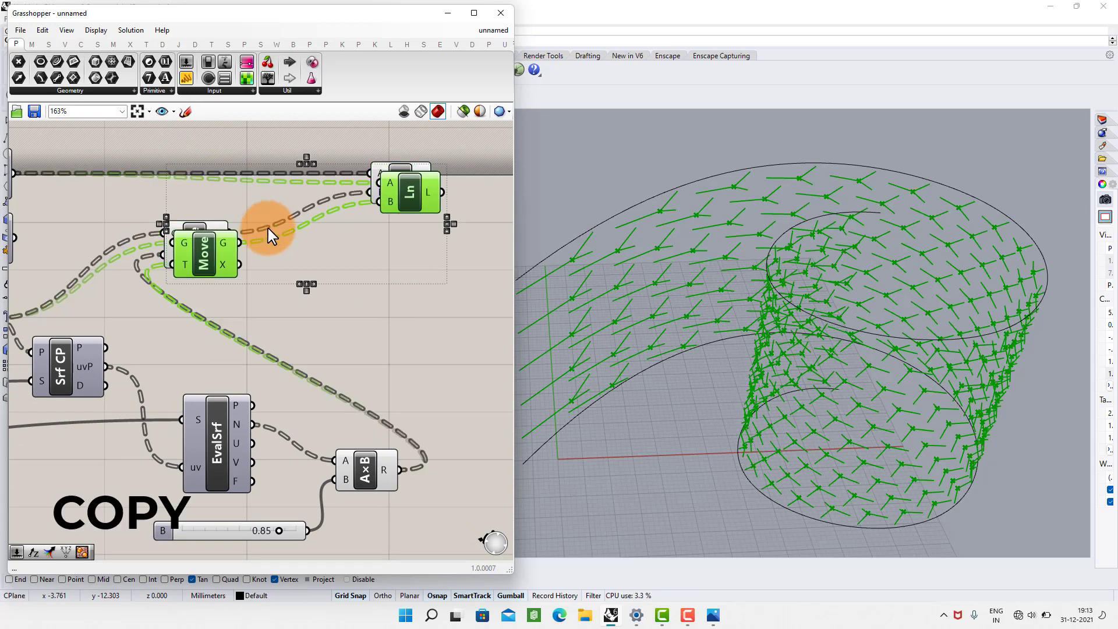
Place the duplicated Move and Line components below the original Line component.
{"action": "scroll", "coordinate": [251, 233], "scroll_direction": "down", "scroll_amount": 2}
{"action": "left_click_drag", "start_coordinate": [159, 225], "coordinate": [303, 284]}
{"action": "left_click", "coordinate": [383, 203]}
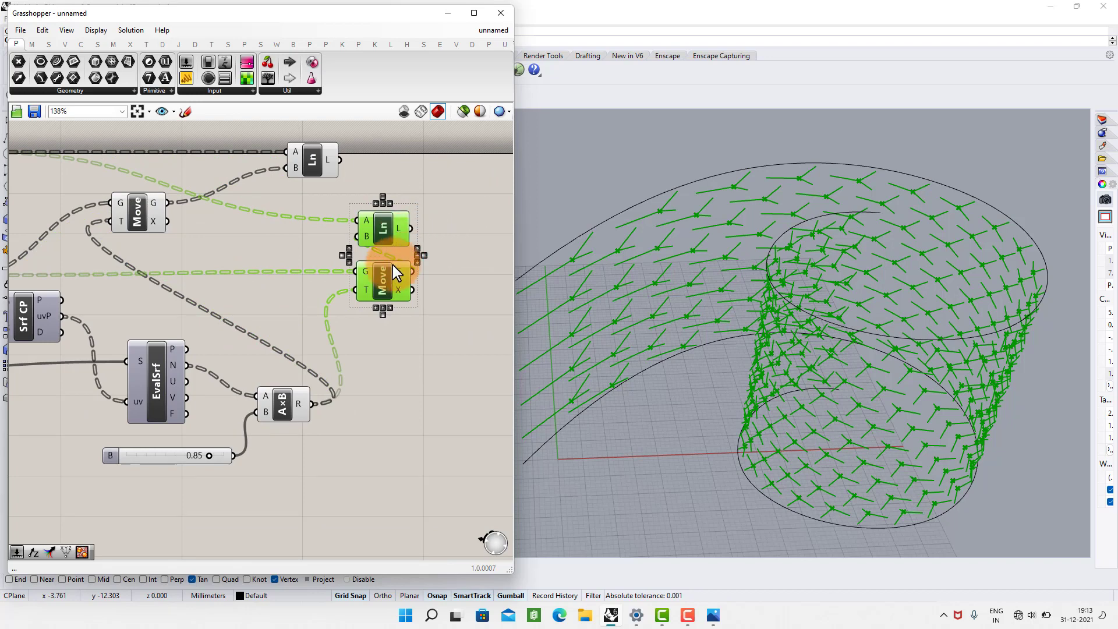
{"action": "left_click_drag", "start_coordinate": [425, 208], "coordinate": [325, 279]}
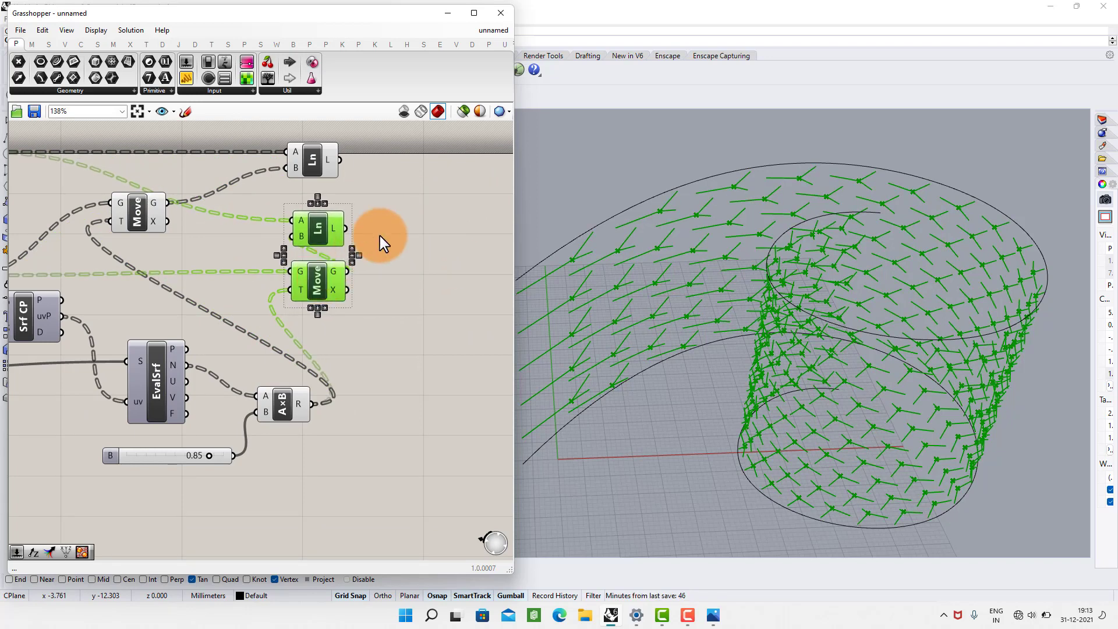
{"action": "left_click", "coordinate": [379, 236]}
Apply the expression -x to the T input of the duplicated Move component.
{"action": "scroll", "coordinate": [350, 187], "scroll_direction": "up", "scroll_amount": 4}
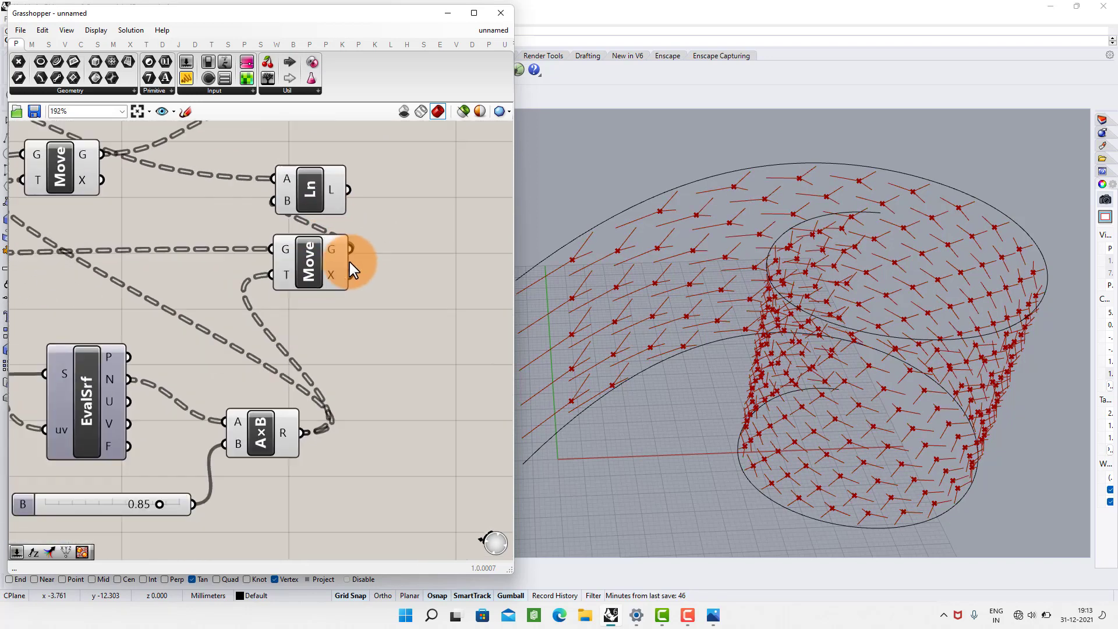
{"action": "right_click_drag", "start_coordinate": [322, 314], "coordinate": [311, 257]}
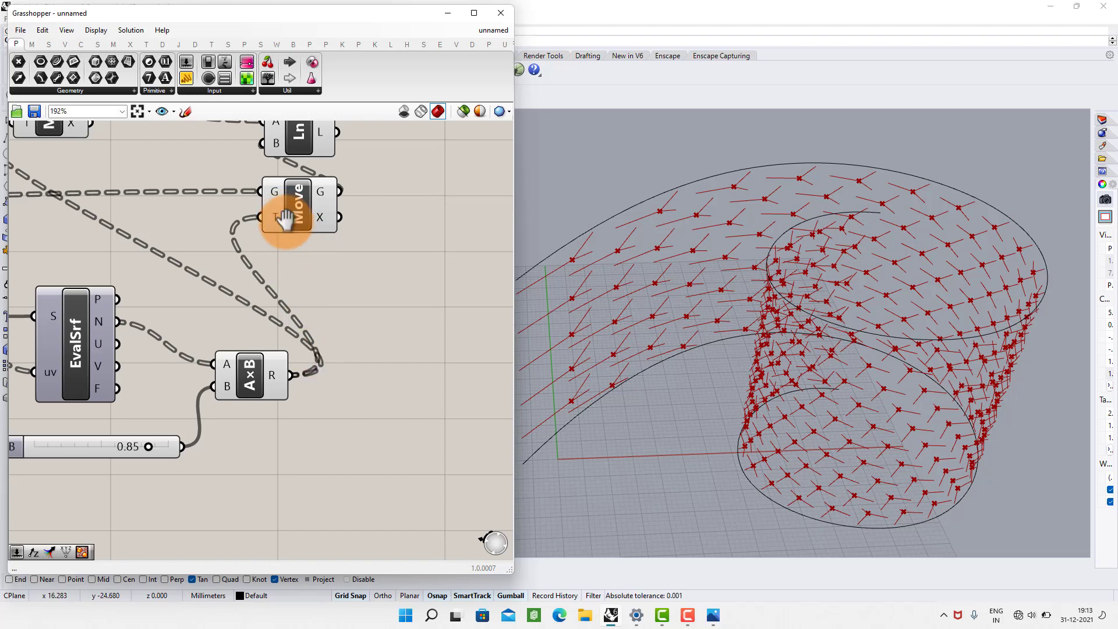
{"action": "right_click_drag", "start_coordinate": [286, 219], "coordinate": [287, 246]}
{"action": "right_click", "coordinate": [287, 247]}
{"action": "mouse_move", "coordinate": [328, 373]}
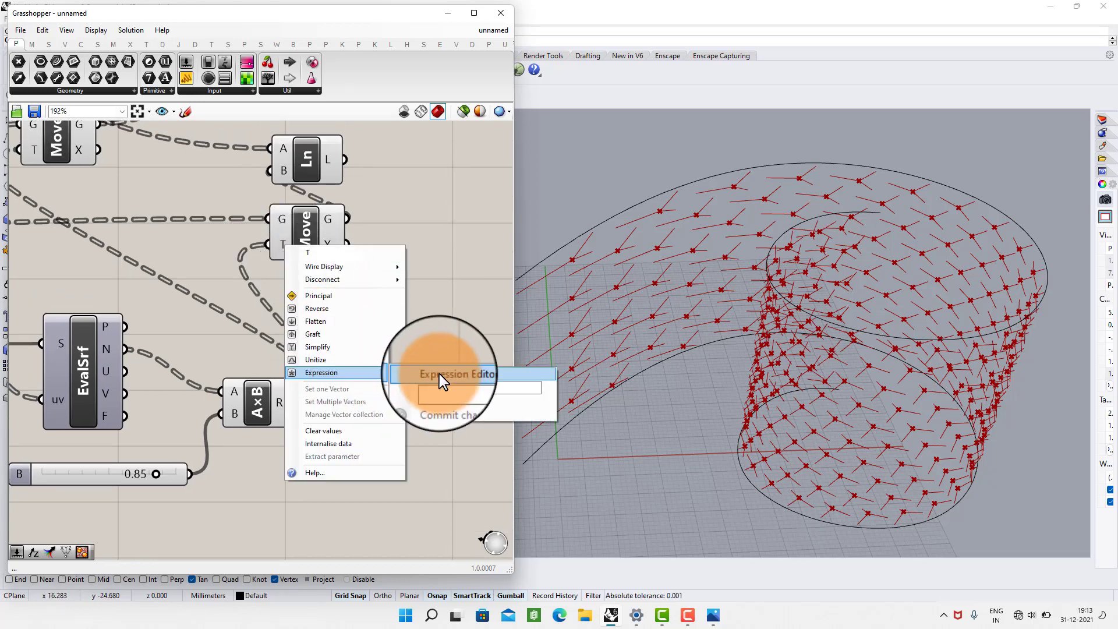
{"action": "left_click", "coordinate": [446, 385]}
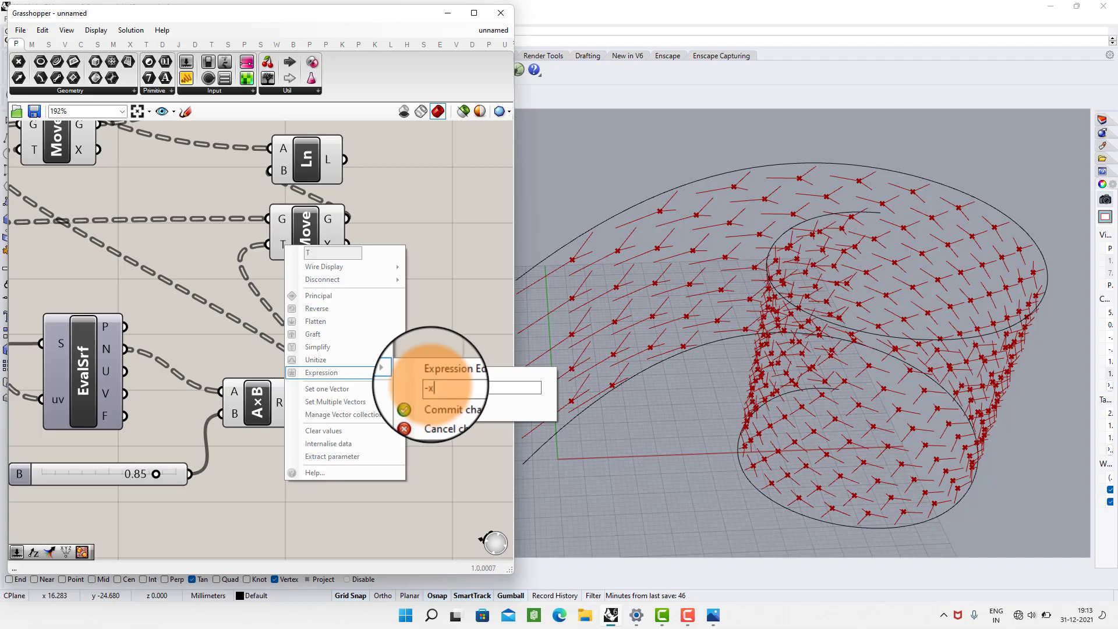
{"action": "left_click", "coordinate": [434, 402]}
{"action": "right_click_drag", "start_coordinate": [838, 378], "coordinate": [757, 314]}
Replace the duplicated Line's A input with the midpoint output of the second MidPt component.
{"action": "scroll", "coordinate": [387, 225], "scroll_direction": "down", "scroll_amount": 2}
{"action": "right_click_drag", "start_coordinate": [387, 225], "coordinate": [362, 301]}
{"action": "right_click_drag", "start_coordinate": [292, 245], "coordinate": [380, 246]}
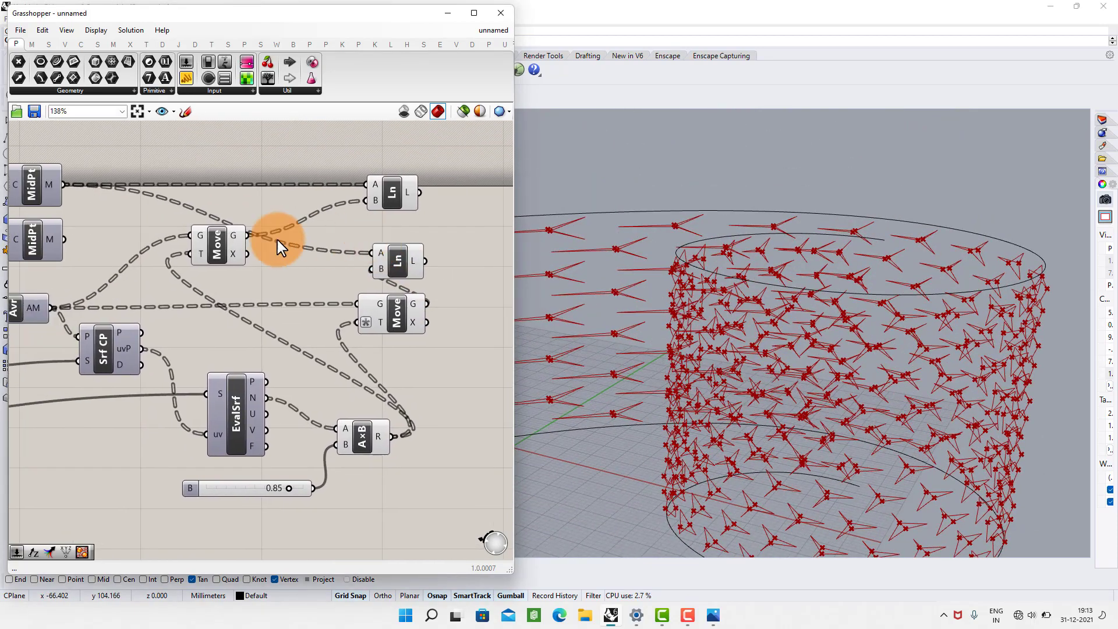
{"action": "left_click_drag", "start_coordinate": [61, 235], "coordinate": [379, 251]}
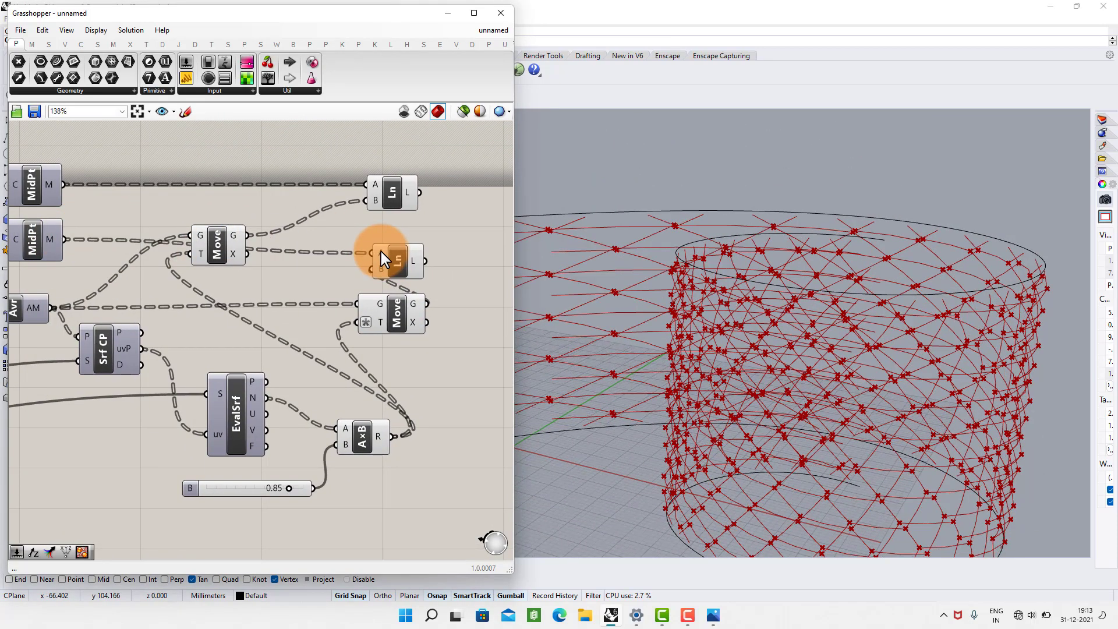
{"action": "right_click_drag", "start_coordinate": [792, 323], "coordinate": [654, 272]}
Highlight the two Line components in turn and compare the lines each produces on the spiral surface.
{"action": "scroll", "coordinate": [303, 230], "scroll_direction": "up", "scroll_amount": 2}
{"action": "left_click", "coordinate": [306, 203]}
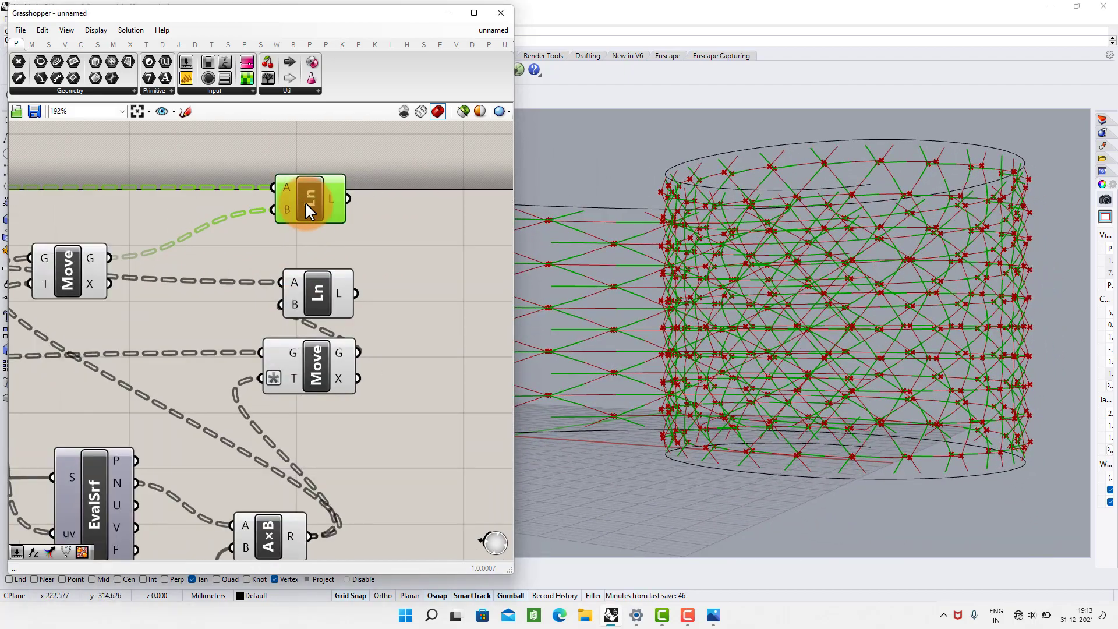
{"action": "left_click", "coordinate": [312, 278]}
{"action": "right_click_drag", "start_coordinate": [781, 291], "coordinate": [851, 316]}
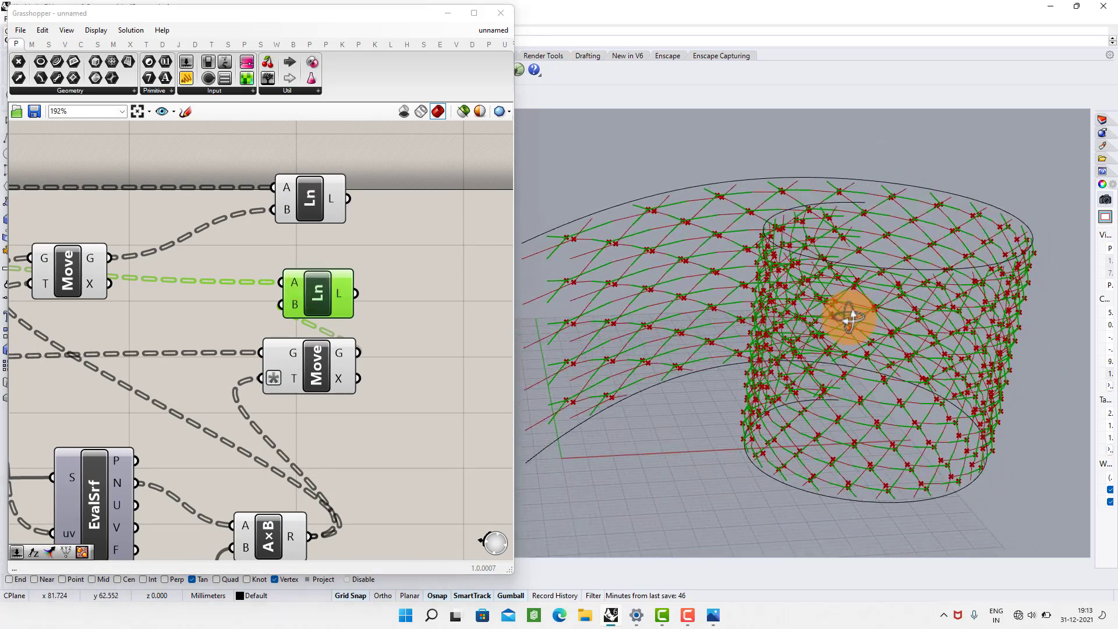
{"action": "left_click", "coordinate": [327, 207]}
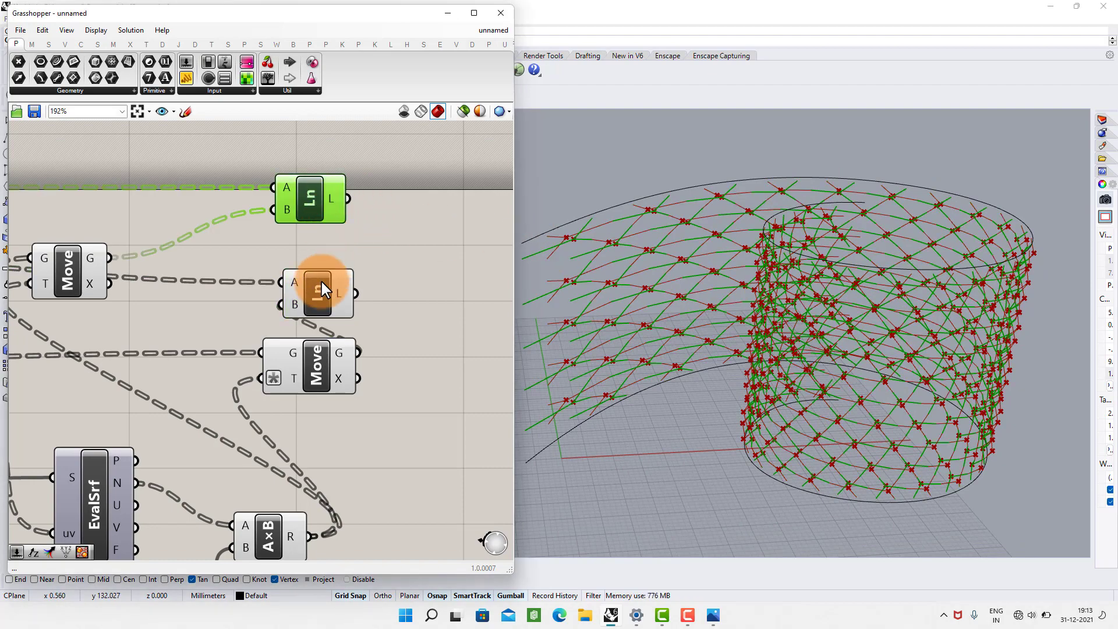
{"action": "left_click", "coordinate": [322, 282]}
Shift both Line components past the second Move and turn off the preview of the components from MidPt through Move.
{"action": "left_click_drag", "start_coordinate": [379, 174], "coordinate": [453, 283]}
{"action": "left_click", "coordinate": [398, 328]}
{"action": "scroll", "coordinate": [378, 285], "scroll_direction": "down", "scroll_amount": 7}
{"action": "left_click_drag", "start_coordinate": [359, 244], "coordinate": [221, 406]}
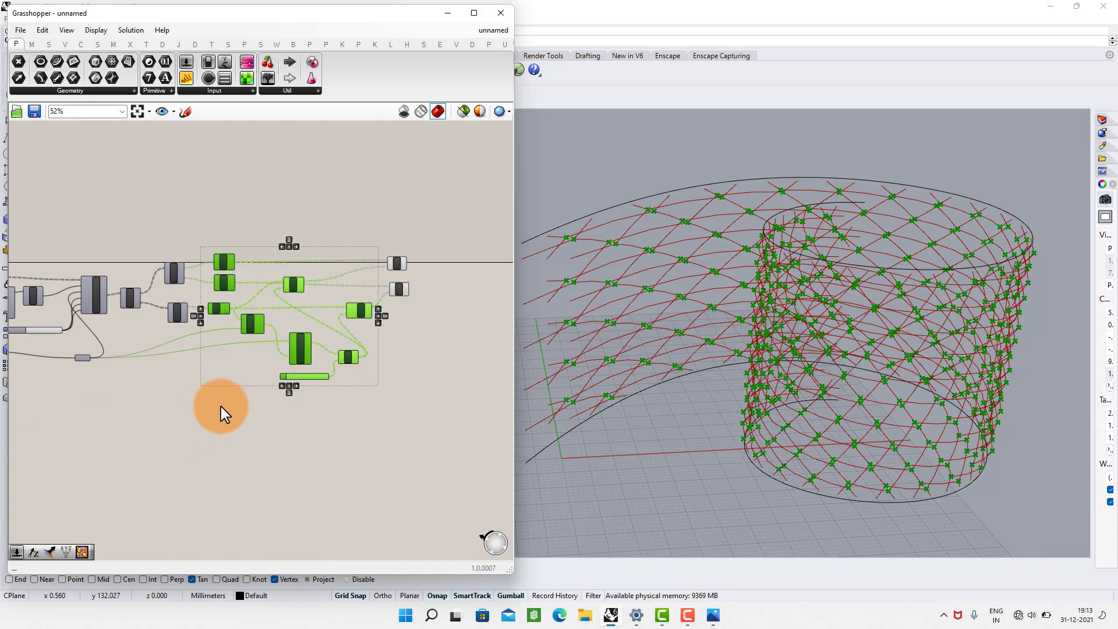
{"action": "middle_click", "coordinate": [221, 406]}
{"action": "left_click", "coordinate": [263, 367]}
Examine the lattice lines closely along the lower edge of the spiral surface.
{"action": "scroll", "coordinate": [417, 340], "scroll_direction": "up", "scroll_amount": 5}
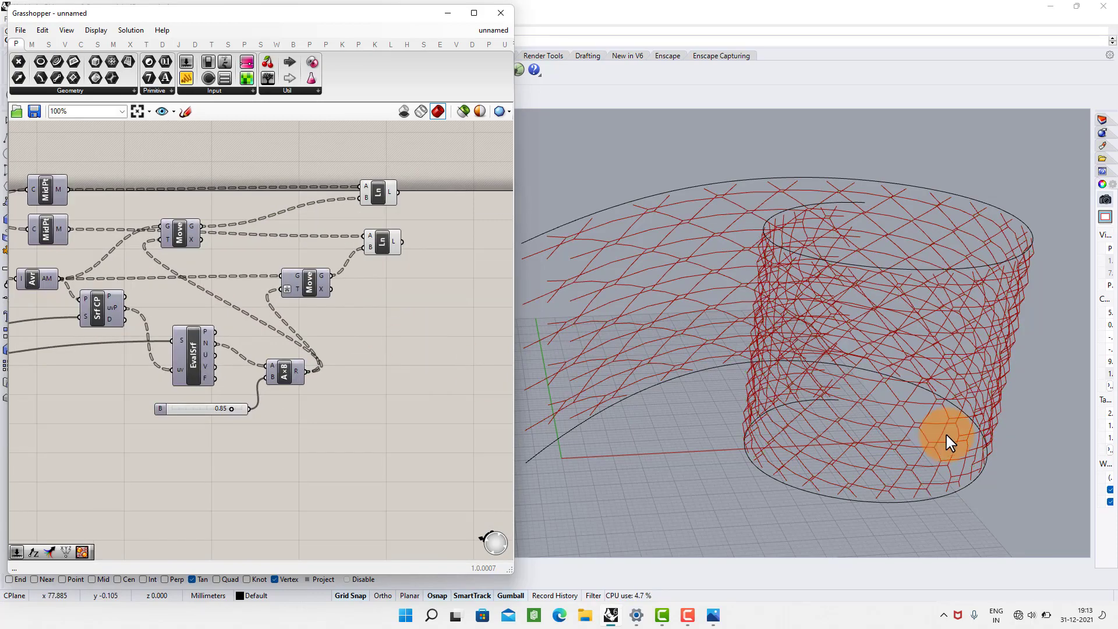
{"action": "scroll", "coordinate": [867, 433], "scroll_direction": "up", "scroll_amount": 3}
{"action": "scroll", "coordinate": [866, 433], "scroll_direction": "up", "scroll_amount": 8}
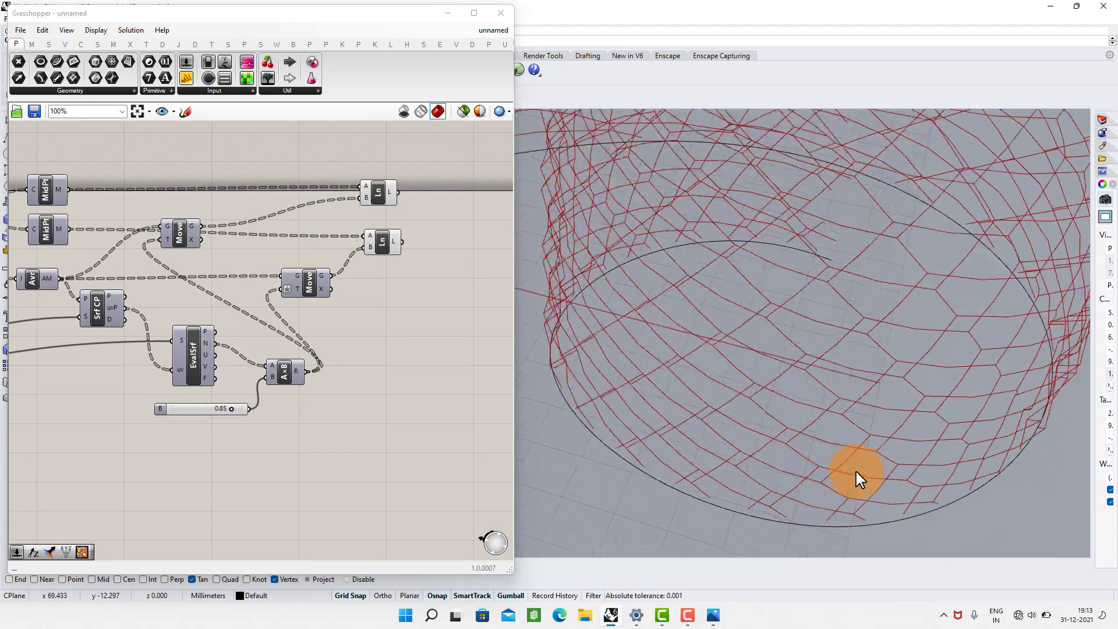
{"action": "scroll", "coordinate": [823, 410], "scroll_direction": "down", "scroll_amount": 5}
{"action": "right_click_drag", "start_coordinate": [827, 413], "coordinate": [926, 489]}
{"action": "right_click_drag", "start_coordinate": [926, 490], "coordinate": [868, 349], "text": "shift"}
{"action": "scroll", "coordinate": [868, 344], "scroll_direction": "up", "scroll_amount": 5}
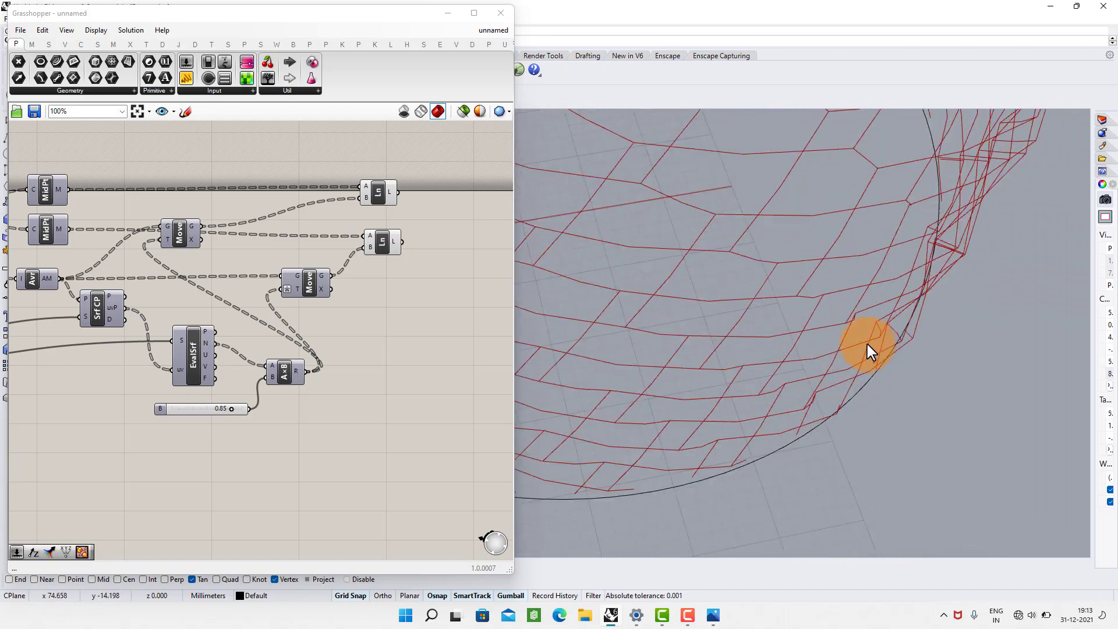
{"action": "scroll", "coordinate": [799, 347], "scroll_direction": "up", "scroll_amount": 3}
{"action": "scroll", "coordinate": [799, 347], "scroll_direction": "up", "scroll_amount": 3}
Raise the offset slider to 0.96 and replace it at Multiplication's B input with a new slider of 1.50.
{"action": "scroll", "coordinate": [261, 406], "scroll_direction": "up", "scroll_amount": 8}
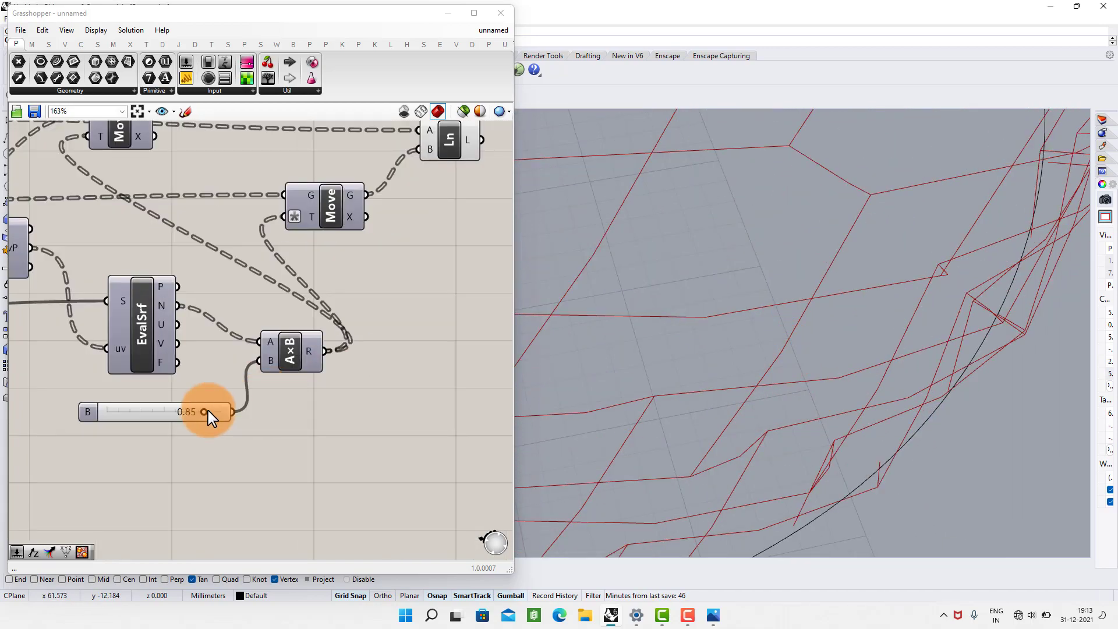
{"action": "left_click_drag", "start_coordinate": [205, 414], "coordinate": [247, 417]}
{"action": "scroll", "coordinate": [237, 340], "scroll_direction": "down", "scroll_amount": 6}
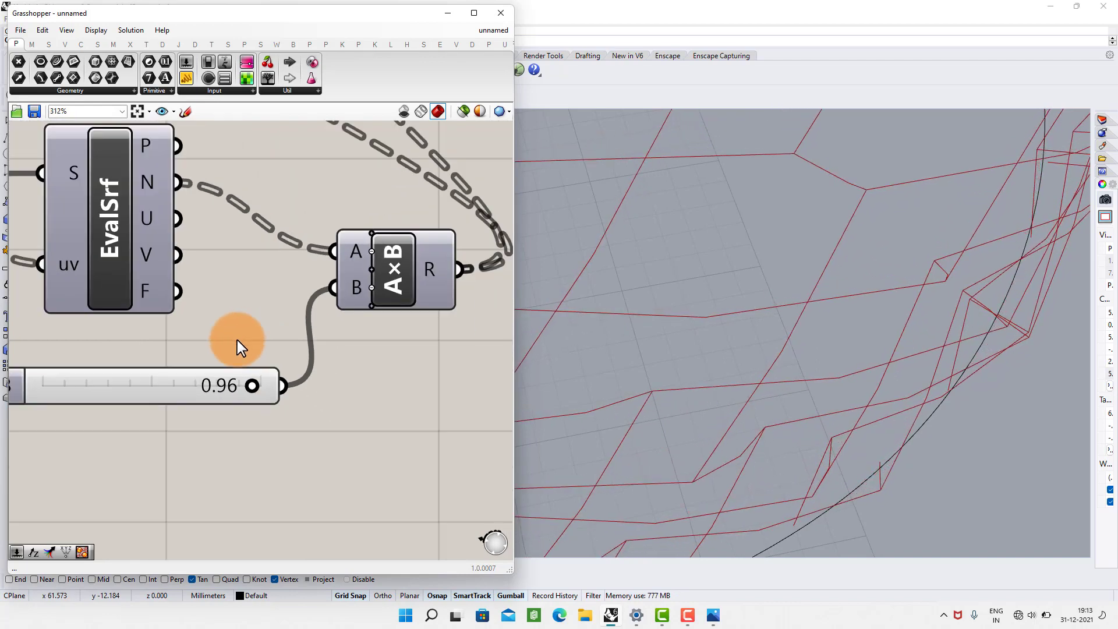
{"action": "double_click", "coordinate": [134, 421]}
{"action": "type", "text": "1.50"}
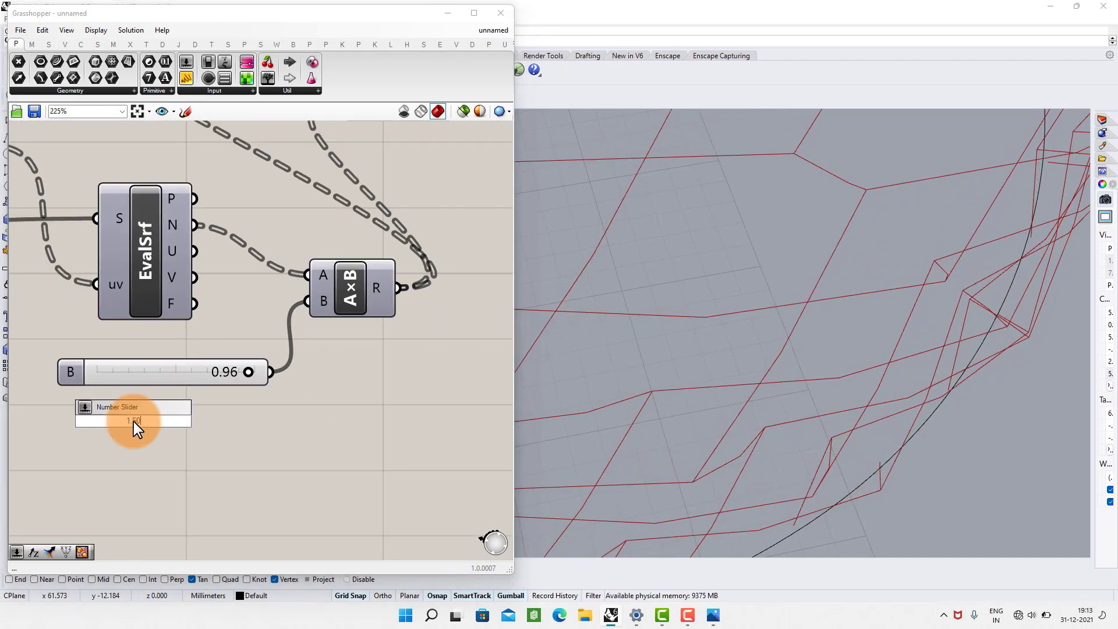
{"action": "key", "text": "Return"}
{"action": "left_click_drag", "start_coordinate": [239, 420], "coordinate": [307, 301]}
Tune the new slider feeding Multiplication's B input, trying 2.28 and settling on 2.10.
{"action": "right_click_drag", "start_coordinate": [799, 369], "coordinate": [569, 374]}
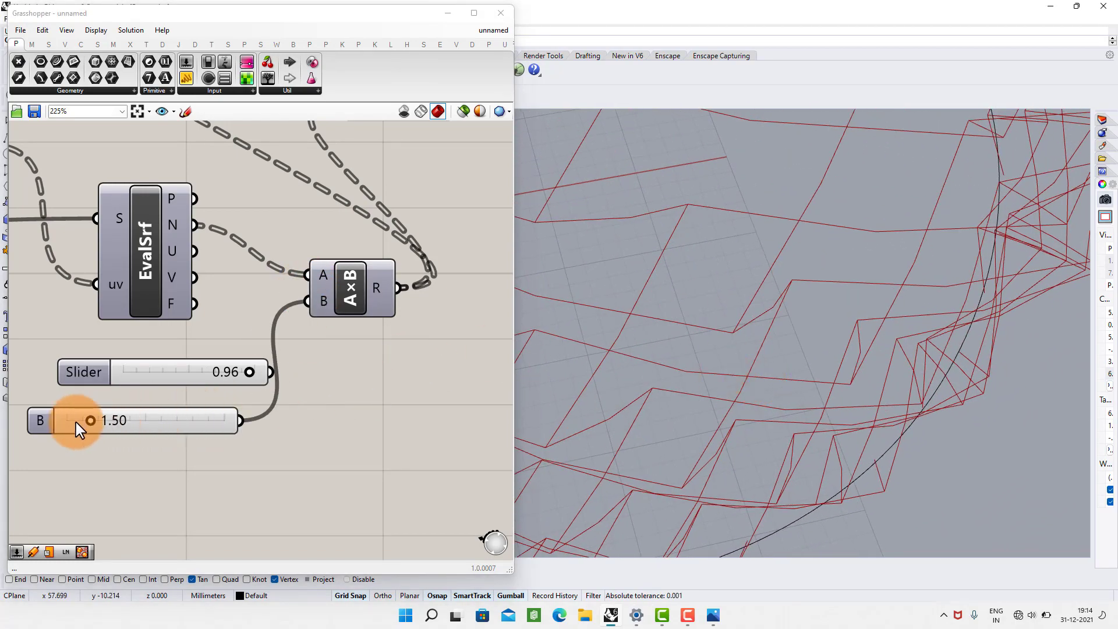
{"action": "left_click_drag", "start_coordinate": [90, 421], "coordinate": [103, 421]}
{"action": "right_click_drag", "start_coordinate": [836, 332], "coordinate": [763, 291], "text": "shift"}
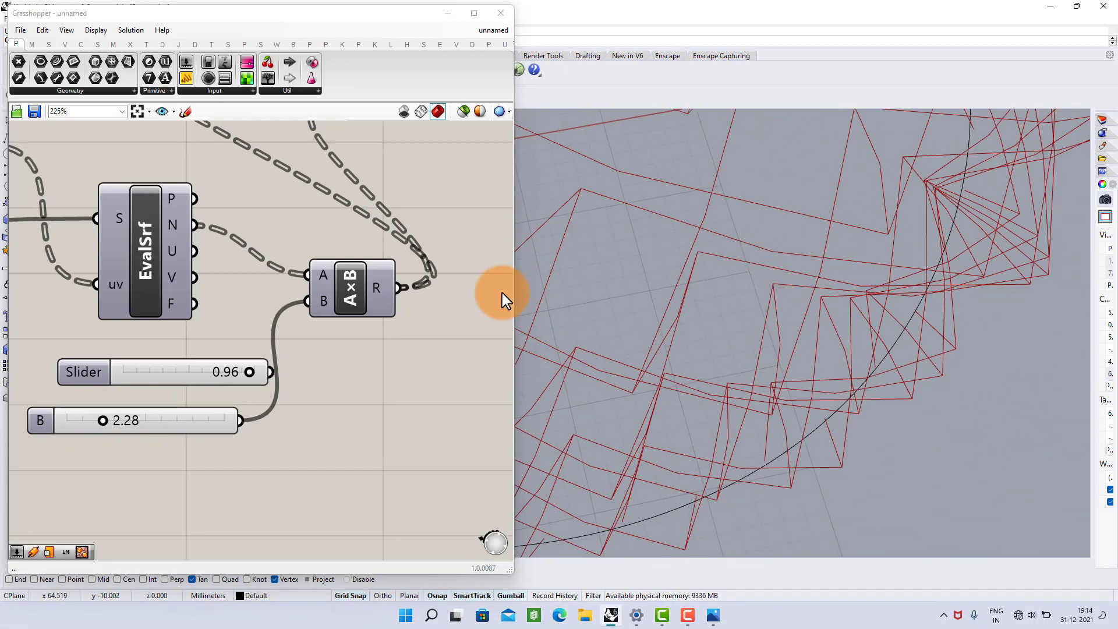
{"action": "left_click", "coordinate": [180, 391]}
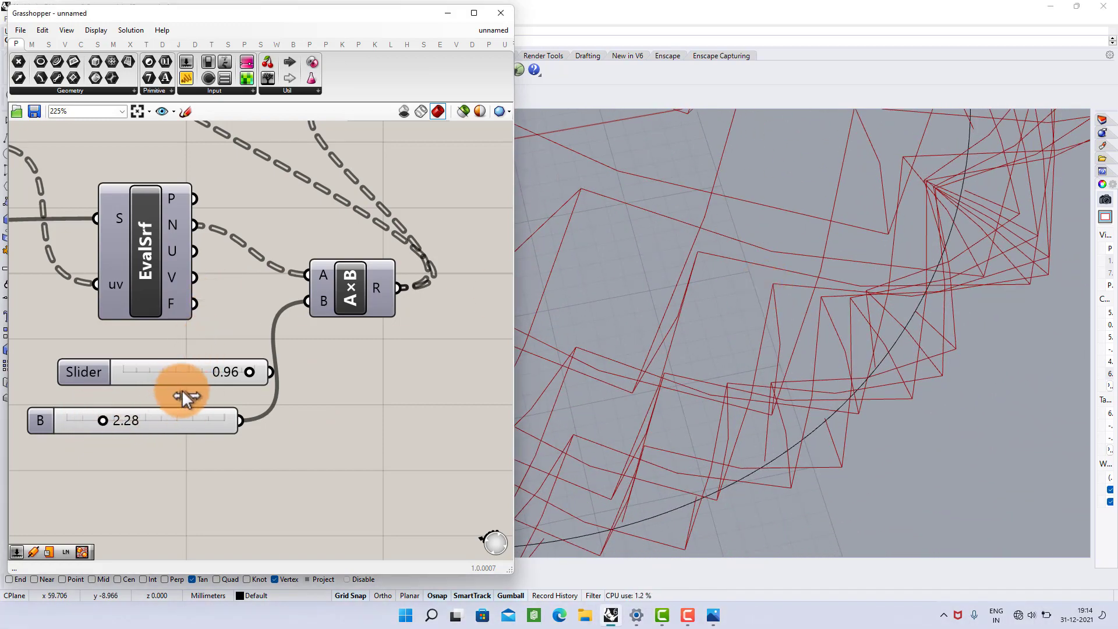
{"action": "scroll", "coordinate": [189, 399], "scroll_direction": "up", "scroll_amount": 3}
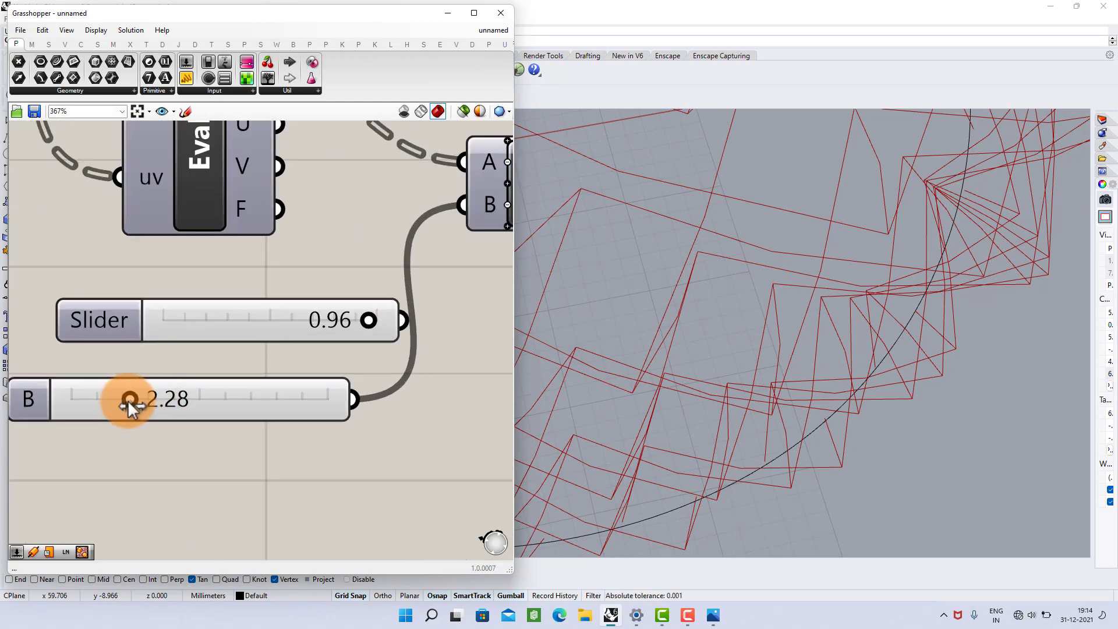
{"action": "mouse_move", "coordinate": [129, 402]}
{"action": "left_mouse_down"}
{"action": "mouse_move", "coordinate": [87, 402]}
{"action": "mouse_move", "coordinate": [125, 403]}
{"action": "left_mouse_up"}
{"action": "right_click_drag", "start_coordinate": [769, 362], "coordinate": [726, 344]}
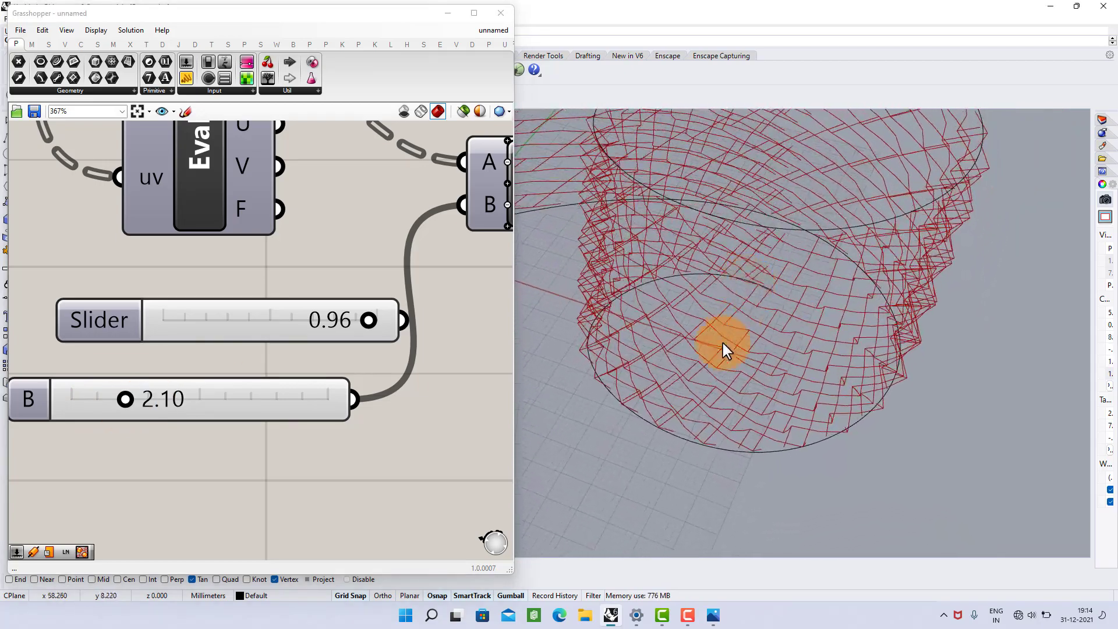
{"action": "scroll", "coordinate": [657, 386], "scroll_direction": "up", "scroll_amount": 8}
Add a Merge component and connect the two Line outputs to its D1 and D2 inputs.
{"action": "scroll", "coordinate": [227, 269], "scroll_direction": "down", "scroll_amount": 7}
{"action": "right_click_drag", "start_coordinate": [338, 238], "coordinate": [176, 357]}
{"action": "right_click_drag", "start_coordinate": [323, 236], "coordinate": [219, 363]}
{"action": "scroll", "coordinate": [244, 302], "scroll_direction": "up", "scroll_amount": 5}
{"action": "double_click", "coordinate": [233, 306]}
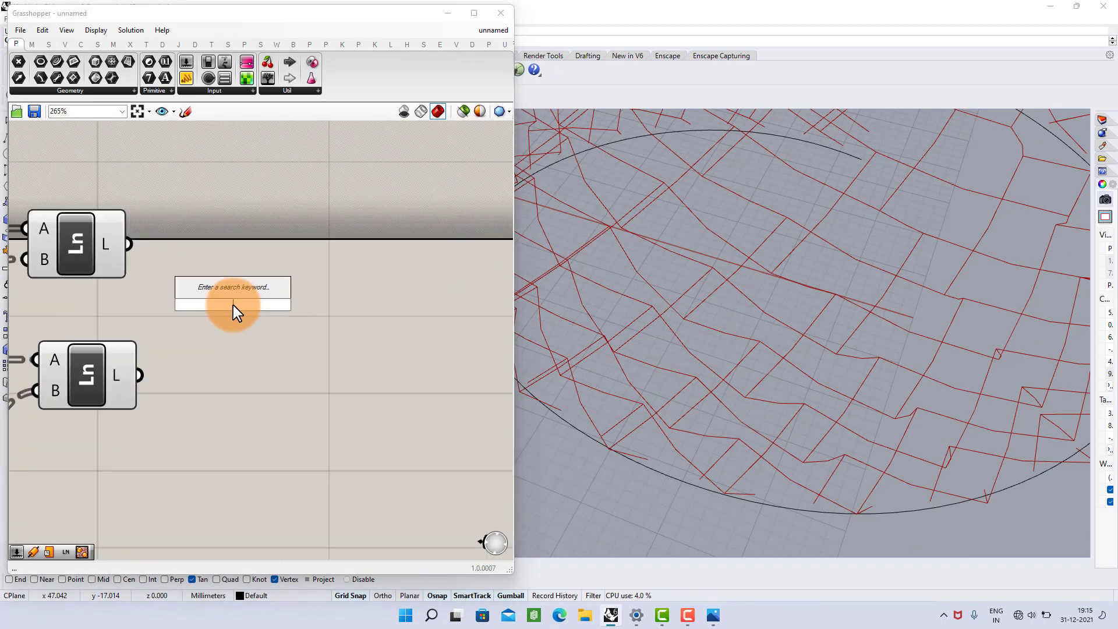
{"action": "type", "text": "merge"}
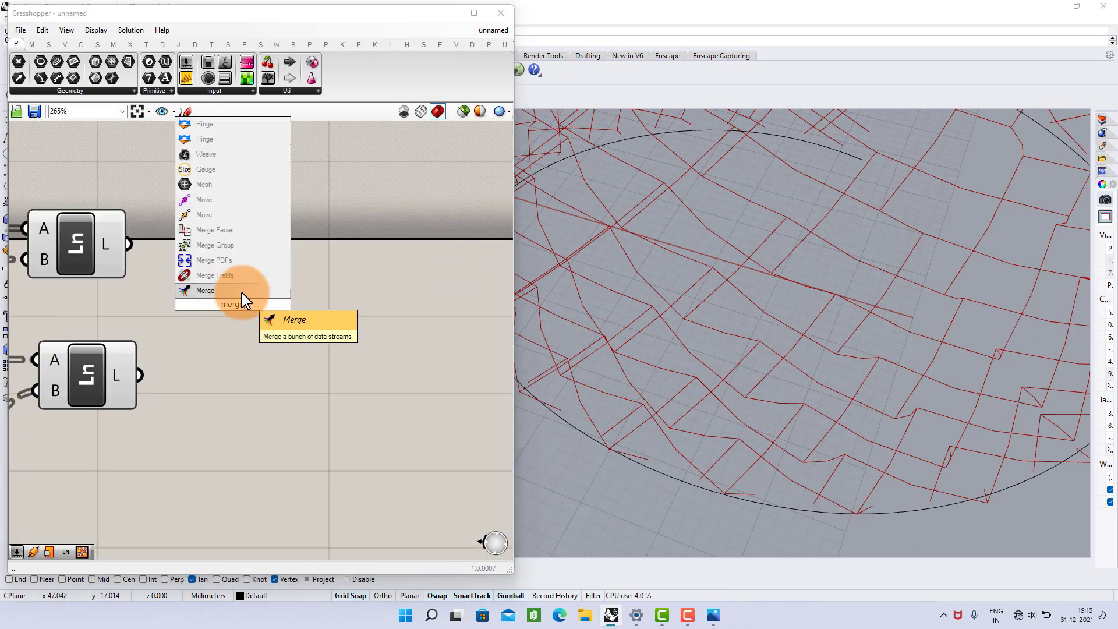
{"action": "left_click", "coordinate": [243, 291]}
{"action": "left_click_drag", "start_coordinate": [159, 272], "coordinate": [166, 280]}
{"action": "left_click_drag", "start_coordinate": [143, 375], "coordinate": [175, 326]}
Turn off the preview of both Line components.
{"action": "right_click_drag", "start_coordinate": [216, 311], "coordinate": [351, 299]}
{"action": "scroll", "coordinate": [352, 300], "scroll_direction": "down", "scroll_amount": 3}
{"action": "left_click_drag", "start_coordinate": [309, 203], "coordinate": [302, 219]}
{"action": "mouse_move", "coordinate": [282, 232]}
{"action": "left_mouse_down"}
{"action": "mouse_move", "coordinate": [292, 242]}
{"action": "mouse_move", "coordinate": [204, 406]}
{"action": "left_mouse_up"}
{"action": "middle_click", "coordinate": [197, 405]}
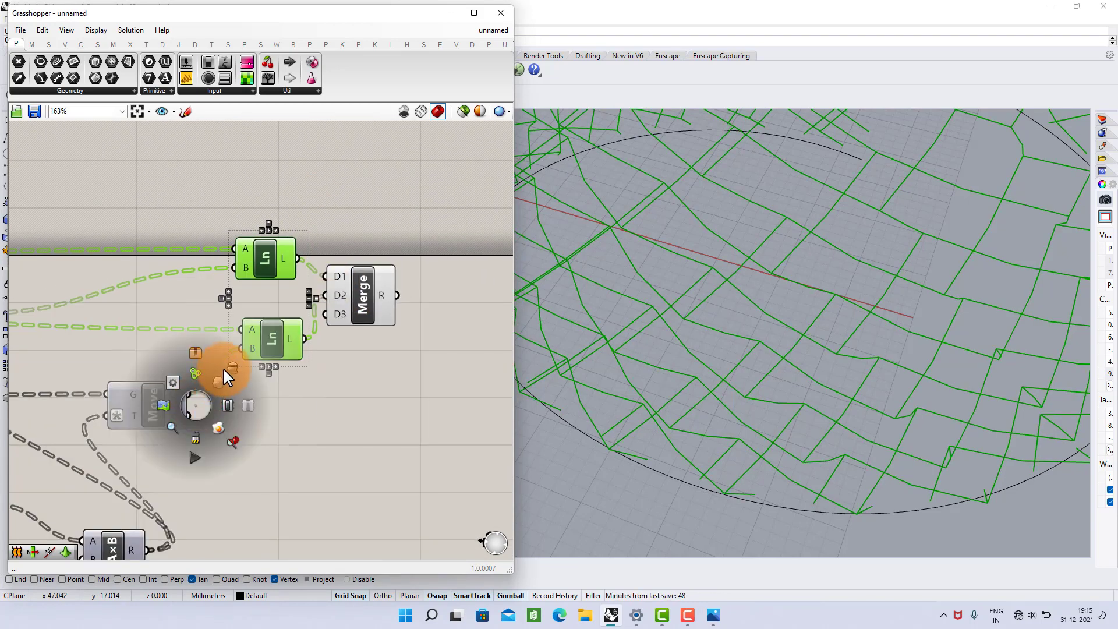
{"action": "left_click", "coordinate": [225, 372]}
{"action": "left_click", "coordinate": [316, 400]}
Add a Pipe component and place it beyond Merge, leaving space between them.
{"action": "scroll", "coordinate": [356, 317], "scroll_direction": "up", "scroll_amount": 2}
{"action": "left_click_drag", "start_coordinate": [342, 296], "coordinate": [384, 298]}
{"action": "right_click_drag", "start_coordinate": [392, 374], "coordinate": [182, 372]}
{"action": "double_click", "coordinate": [322, 306]}
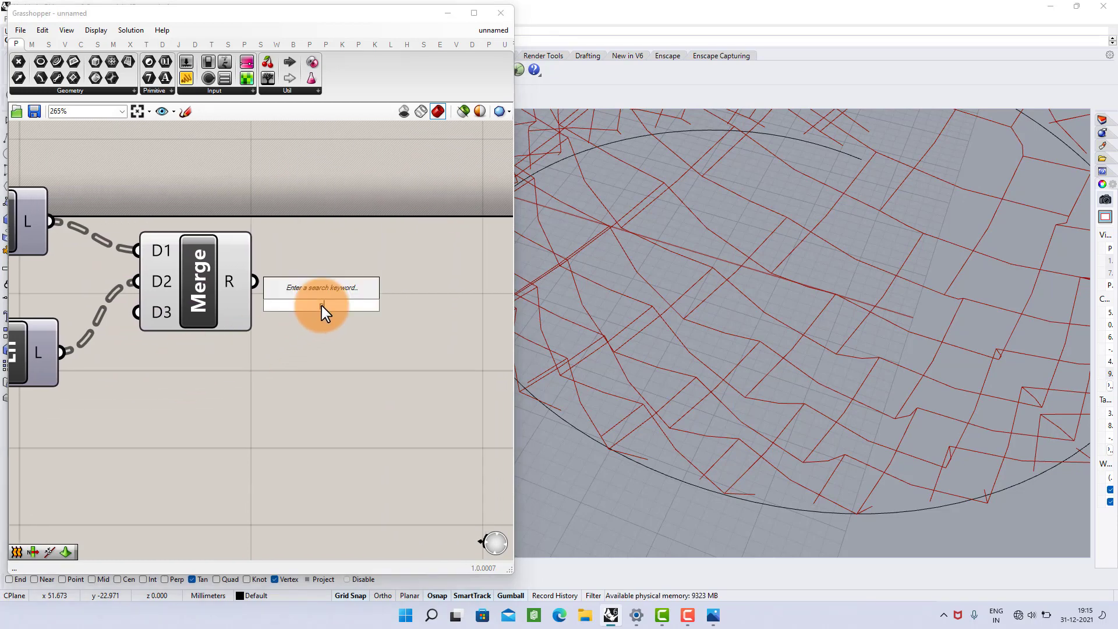
{"action": "type", "text": "pip"}
{"action": "left_click", "coordinate": [301, 291]}
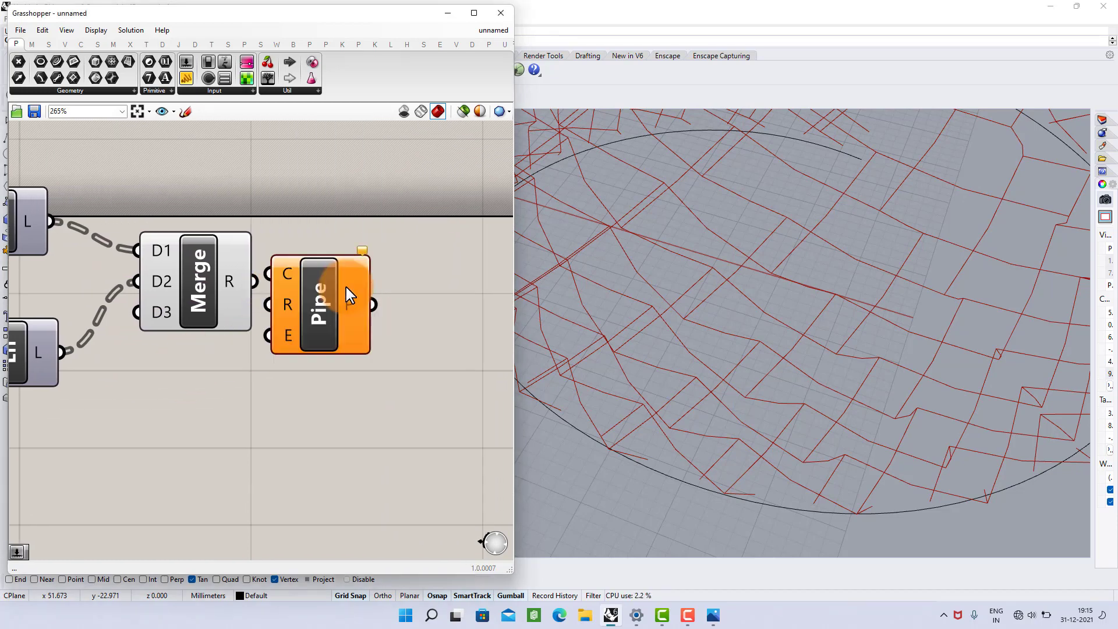
{"action": "left_click_drag", "start_coordinate": [346, 287], "coordinate": [463, 291]}
Connect a new slider set to 0.14 to Pipe's radius input and Merge's result to its curve input.
{"action": "double_click", "coordinate": [247, 400]}
{"action": "type", "text": ".30"}
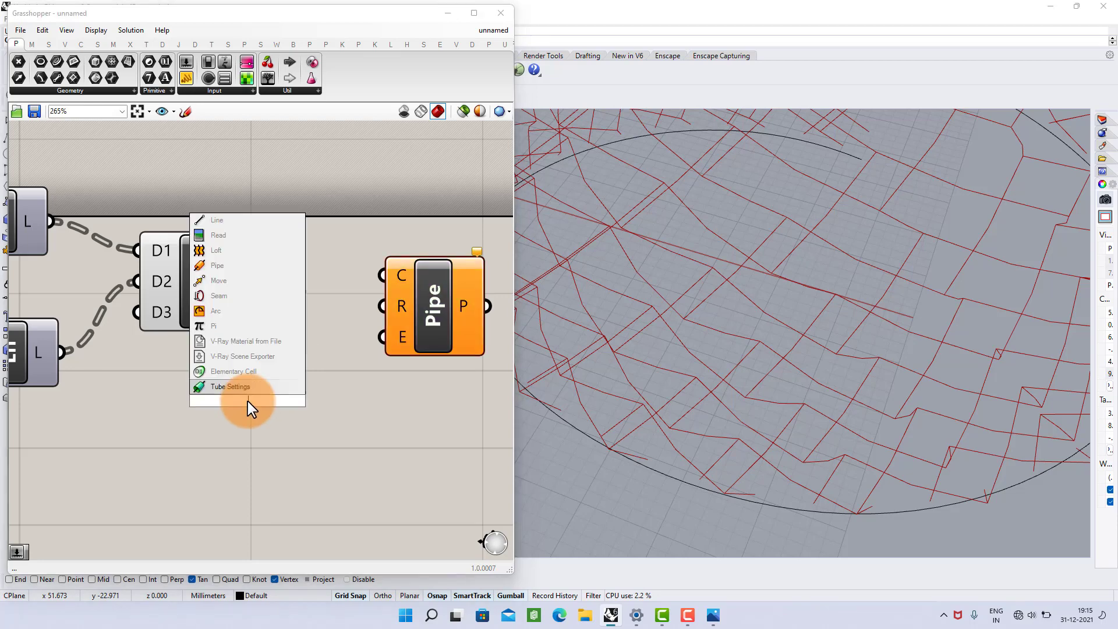
{"action": "key", "text": "Return"}
{"action": "left_click_drag", "start_coordinate": [367, 401], "coordinate": [382, 305]}
{"action": "left_click_drag", "start_coordinate": [254, 401], "coordinate": [230, 401]}
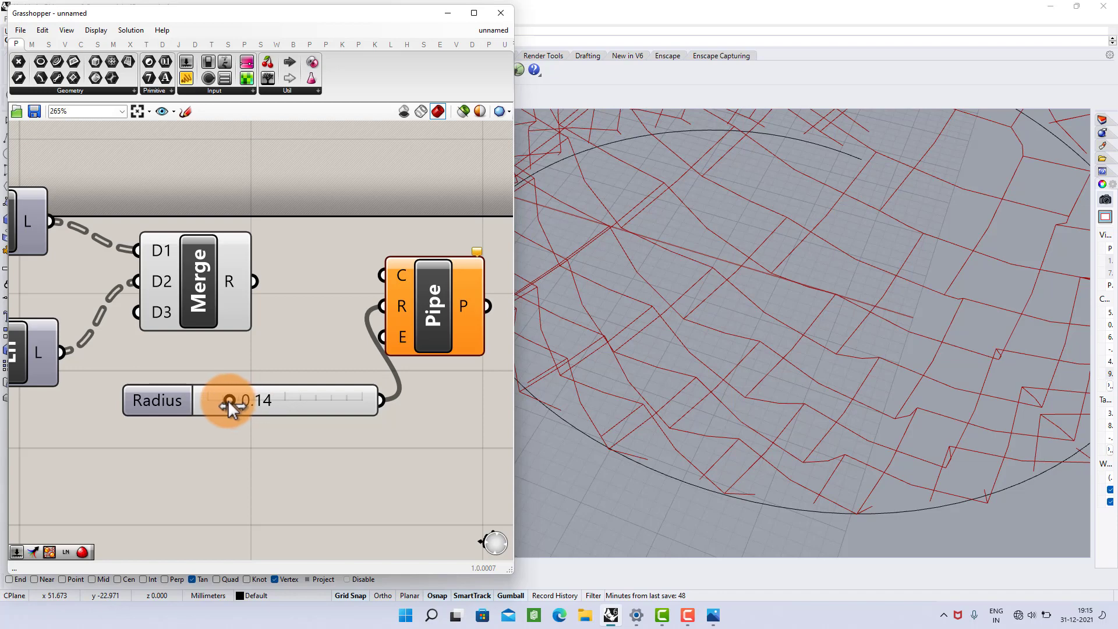
{"action": "left_click_drag", "start_coordinate": [254, 281], "coordinate": [352, 280]}
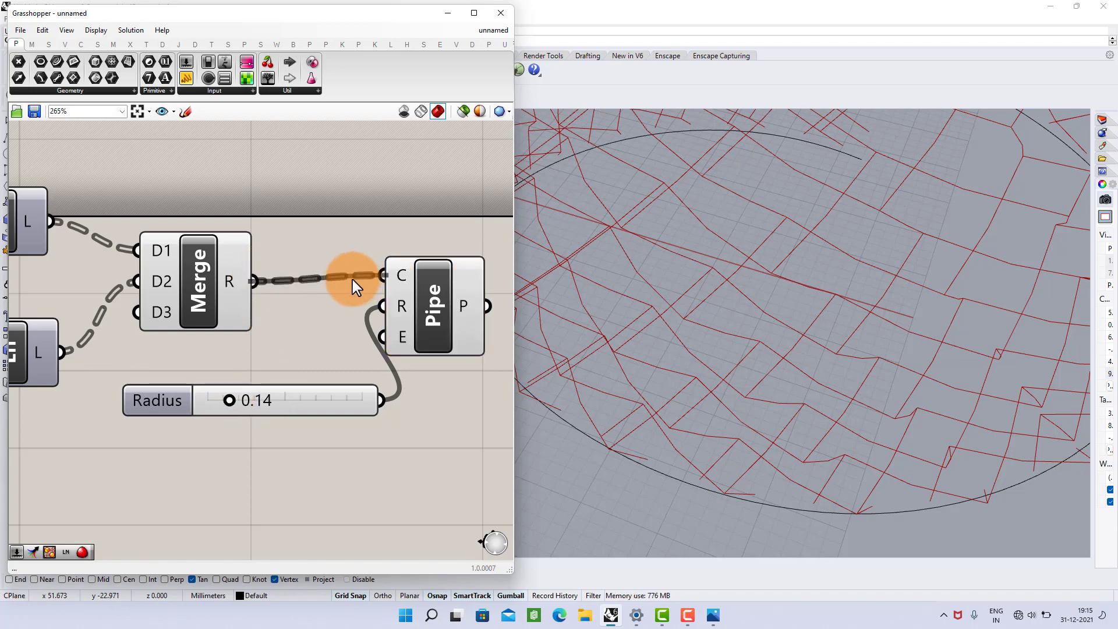
{"action": "left_click_drag", "start_coordinate": [304, 410], "coordinate": [292, 435]}
Examine the piped lattice up close and from the side of the spiral.
{"action": "scroll", "coordinate": [792, 380], "scroll_direction": "down", "scroll_amount": 3}
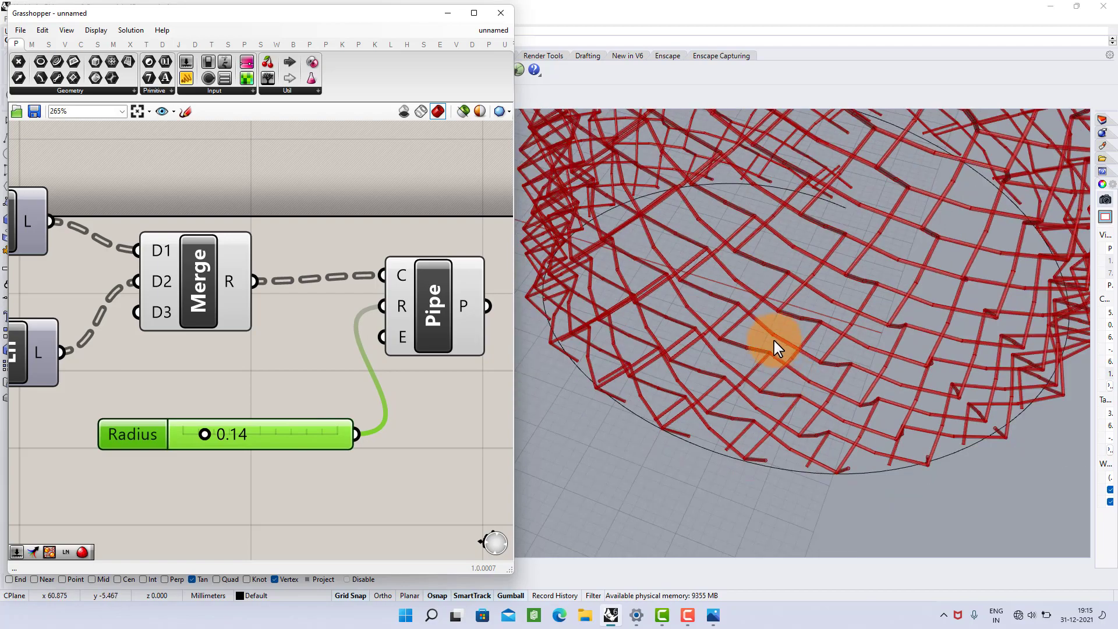
{"action": "right_click_drag", "start_coordinate": [759, 352], "coordinate": [767, 234]}
{"action": "scroll", "coordinate": [766, 234], "scroll_direction": "up", "scroll_amount": 8}
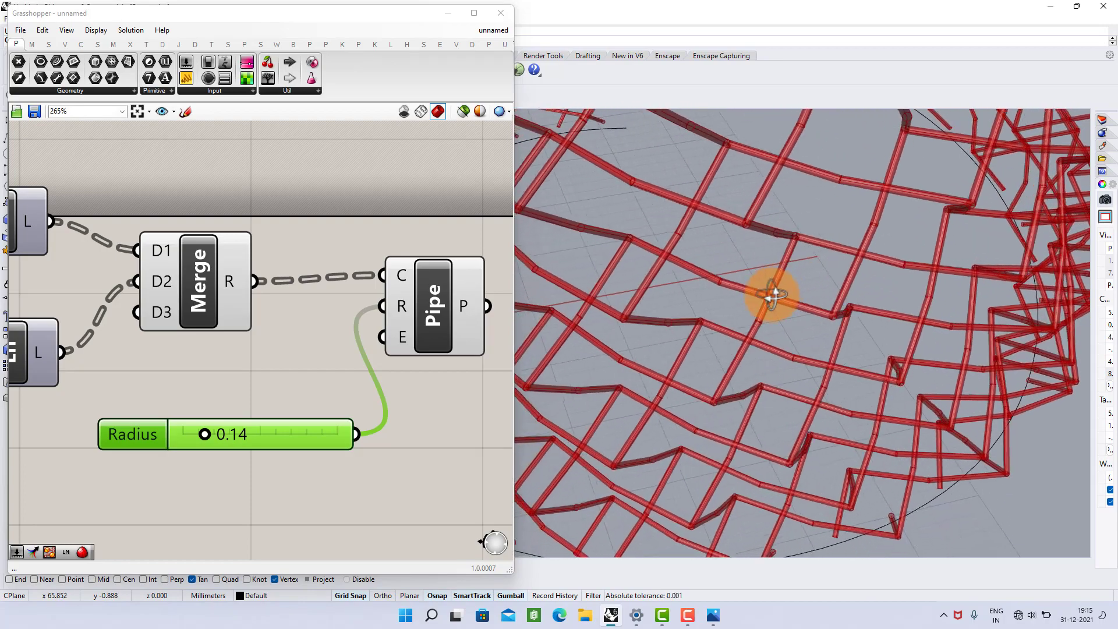
{"action": "right_click_drag", "start_coordinate": [814, 320], "coordinate": [504, 204]}
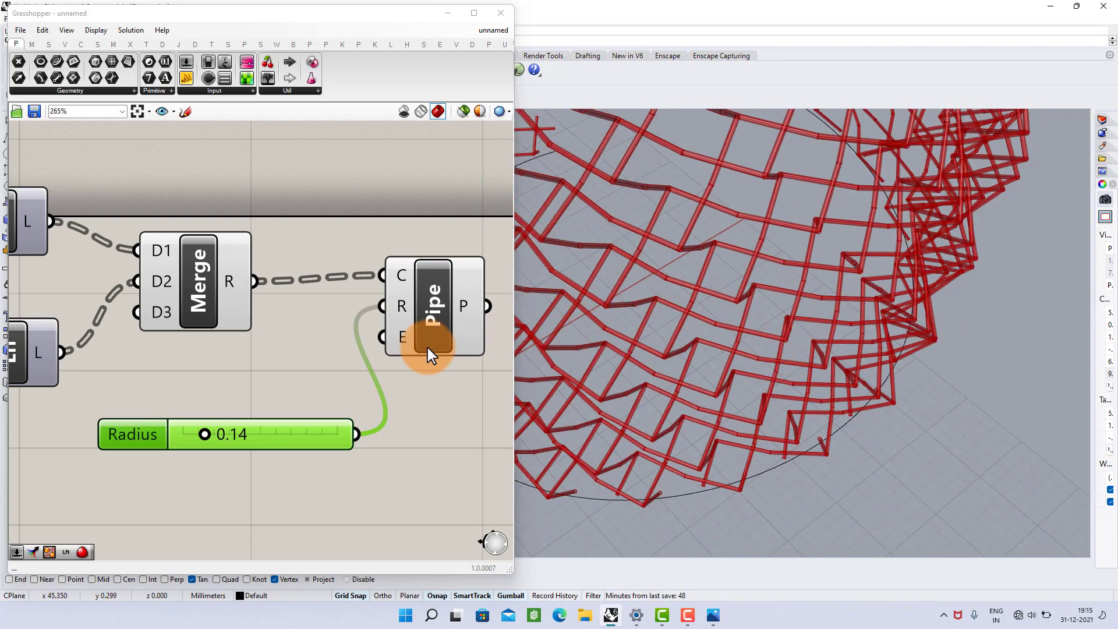
{"action": "scroll", "coordinate": [426, 344], "scroll_direction": "down", "scroll_amount": 3}
{"action": "right_click_drag", "start_coordinate": [781, 349], "coordinate": [691, 298]}
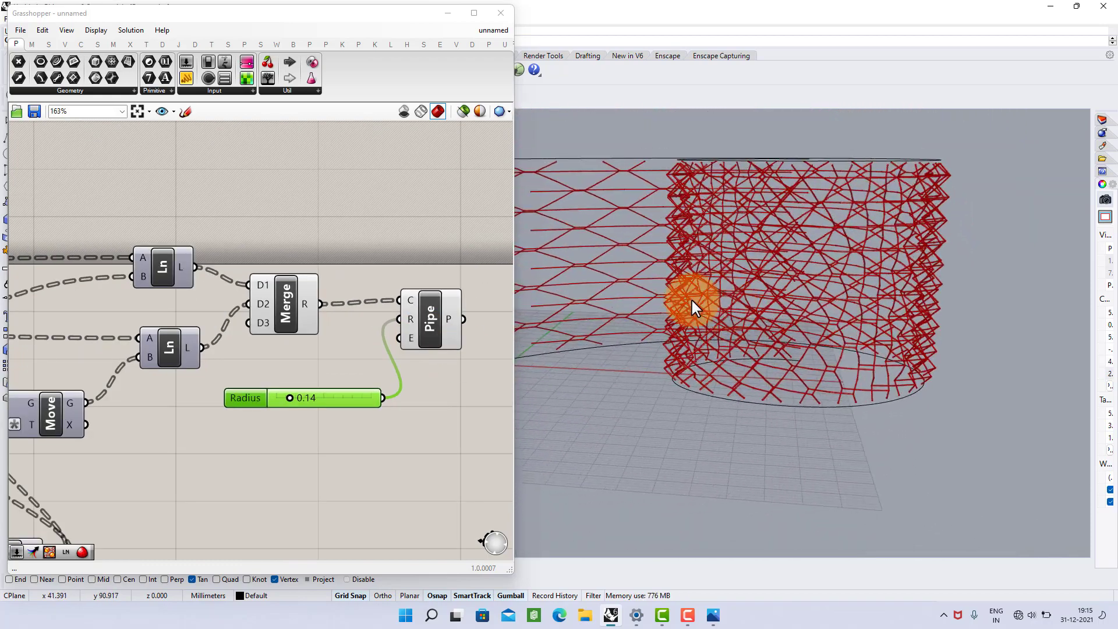
Switch the Perspective viewport to the Artistic display mode and view the pipe lattice up close.
{"action": "left_click", "coordinate": [441, 14]}
{"action": "left_click", "coordinate": [88, 115]}
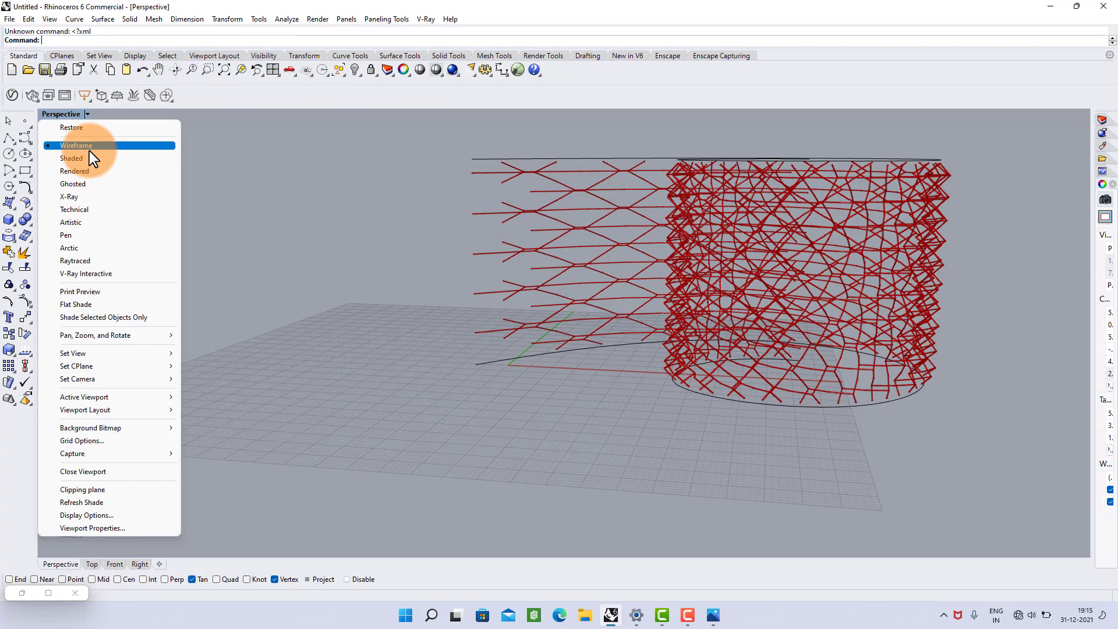
{"action": "left_click", "coordinate": [77, 222]}
{"action": "right_click_drag", "start_coordinate": [781, 229], "coordinate": [416, 402]}
{"action": "scroll", "coordinate": [664, 456], "scroll_direction": "up", "scroll_amount": 10}
Try the normal multiplier's B slider at 0.00, set it to 1.22, and inspect the lattice.
{"action": "double_click", "coordinate": [44, 587]}
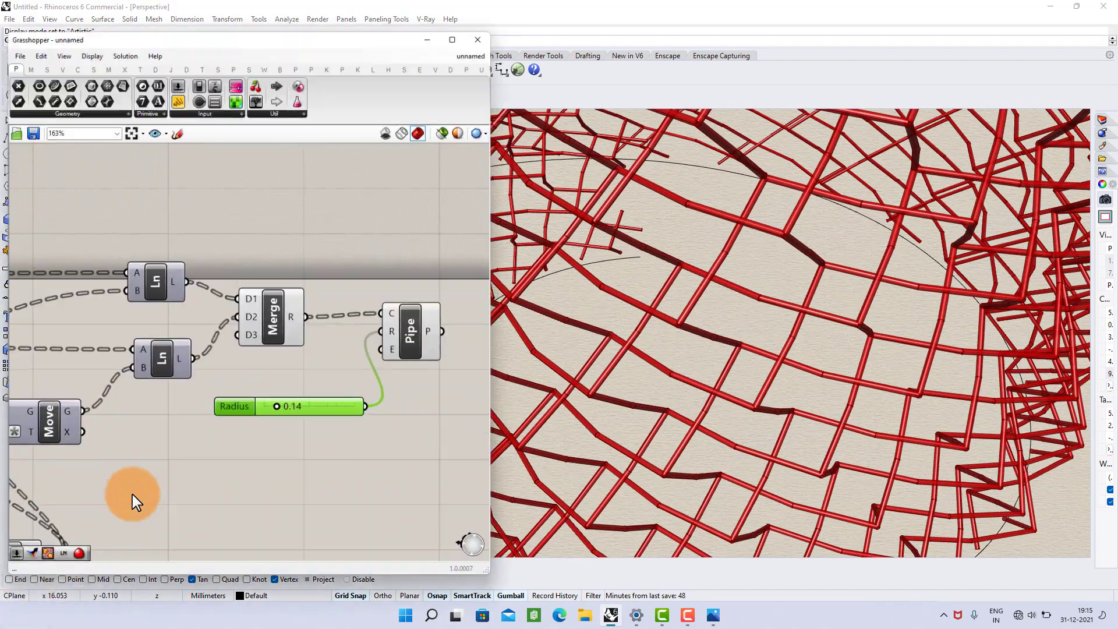
{"action": "right_click_drag", "start_coordinate": [294, 317], "coordinate": [316, 296]}
{"action": "right_click_drag", "start_coordinate": [208, 318], "coordinate": [479, 156]}
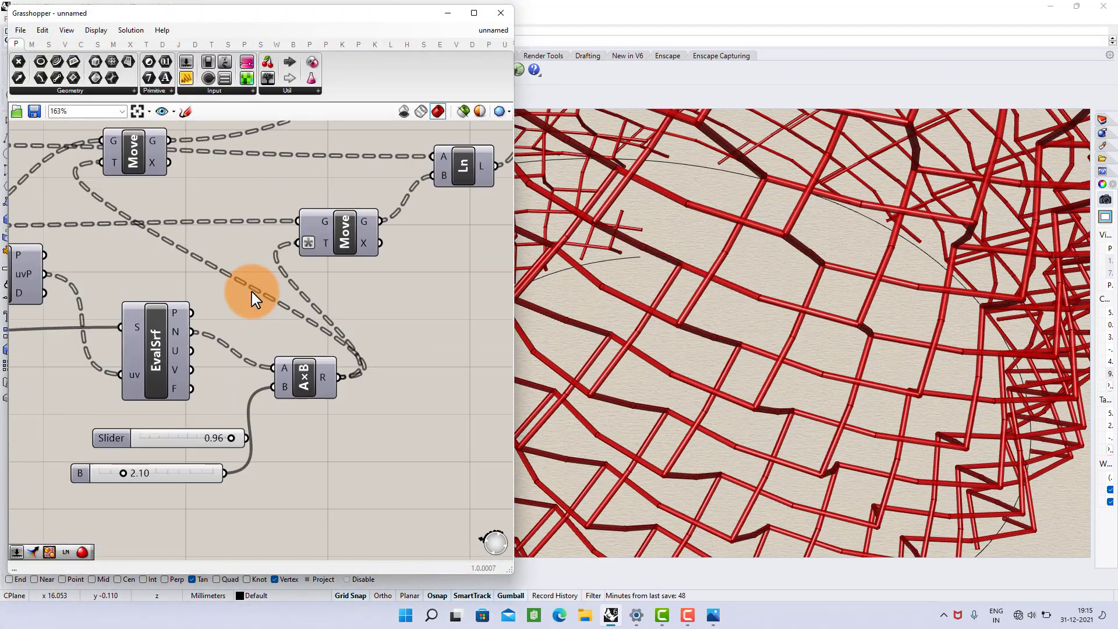
{"action": "right_click_drag", "start_coordinate": [251, 292], "coordinate": [326, 249]}
{"action": "scroll", "coordinate": [169, 428], "scroll_direction": "up", "scroll_amount": 6}
{"action": "left_click_drag", "start_coordinate": [222, 425], "coordinate": [128, 428]}
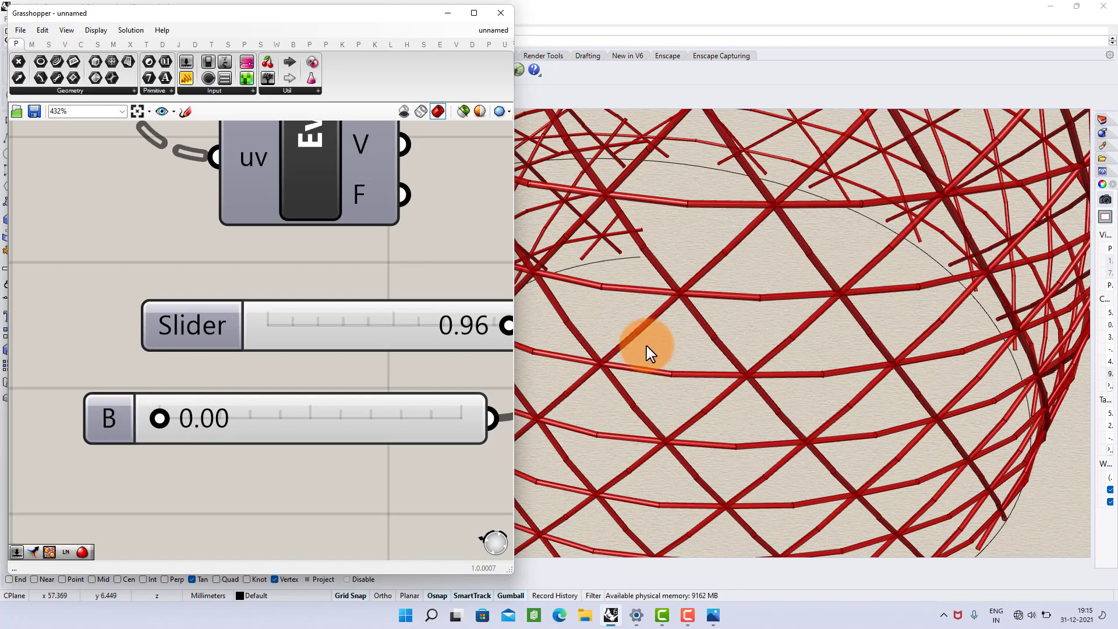
{"action": "right_click_drag", "start_coordinate": [644, 354], "coordinate": [324, 397]}
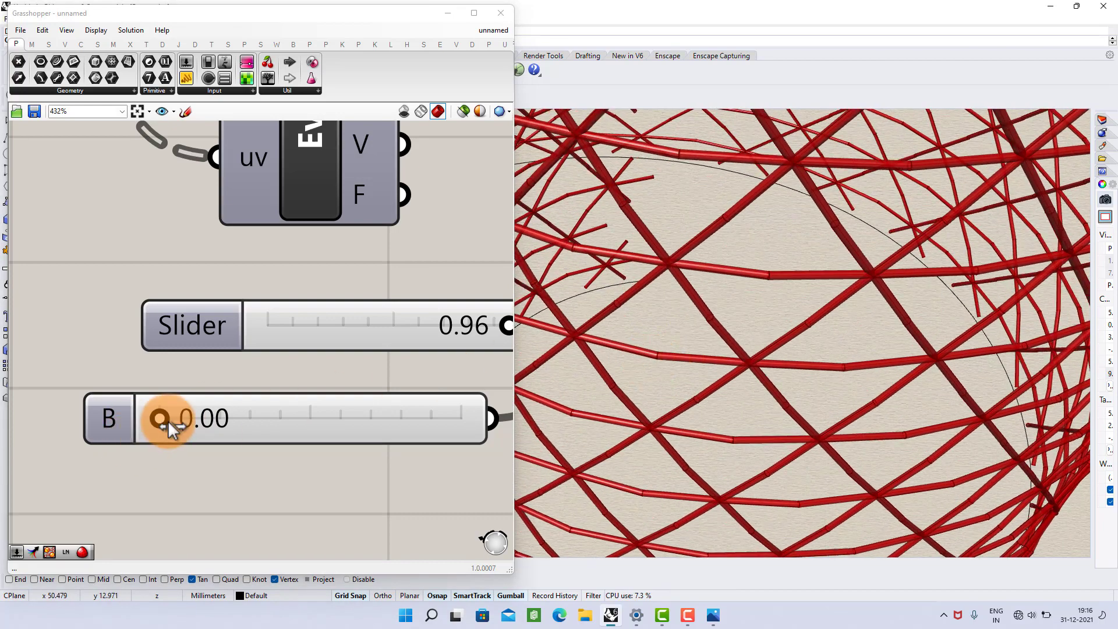
{"action": "left_click_drag", "start_coordinate": [169, 424], "coordinate": [206, 420]}
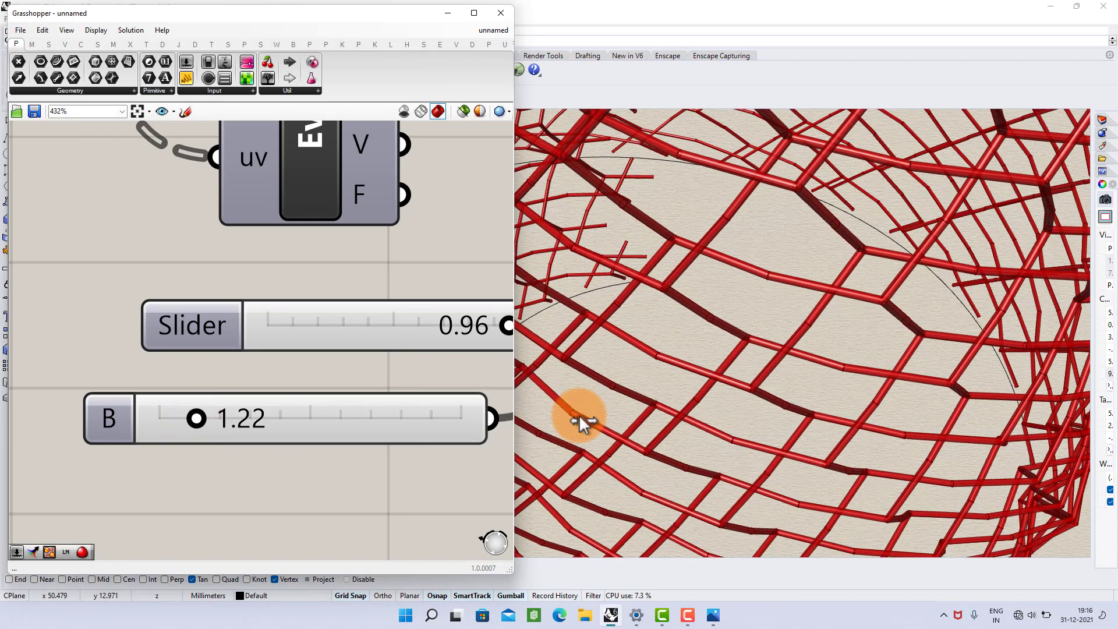
{"action": "right_click_drag", "start_coordinate": [580, 420], "coordinate": [786, 338]}
{"action": "scroll", "coordinate": [420, 330], "scroll_direction": "down", "scroll_amount": 5}
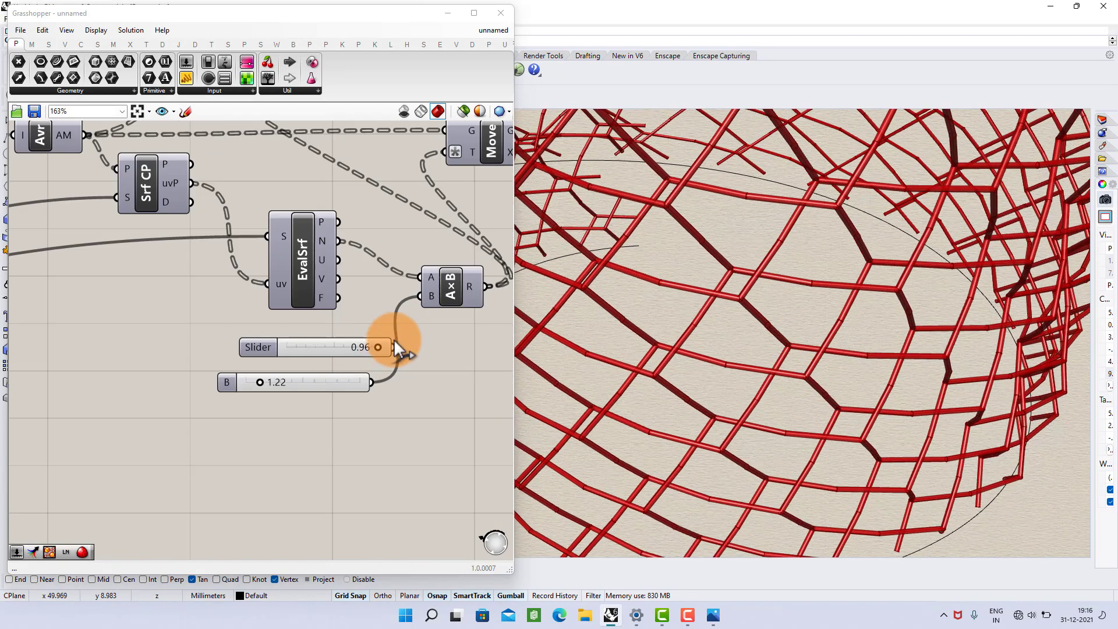
Bake the Pipe component's geometry to the Default layer with default attributes.
{"action": "right_click_drag", "start_coordinate": [442, 285], "coordinate": [270, 309]}
{"action": "scroll", "coordinate": [270, 309], "scroll_direction": "down", "scroll_amount": 2}
{"action": "right_click_drag", "start_coordinate": [294, 257], "coordinate": [77, 322]}
{"action": "scroll", "coordinate": [362, 200], "scroll_direction": "up", "scroll_amount": 3}
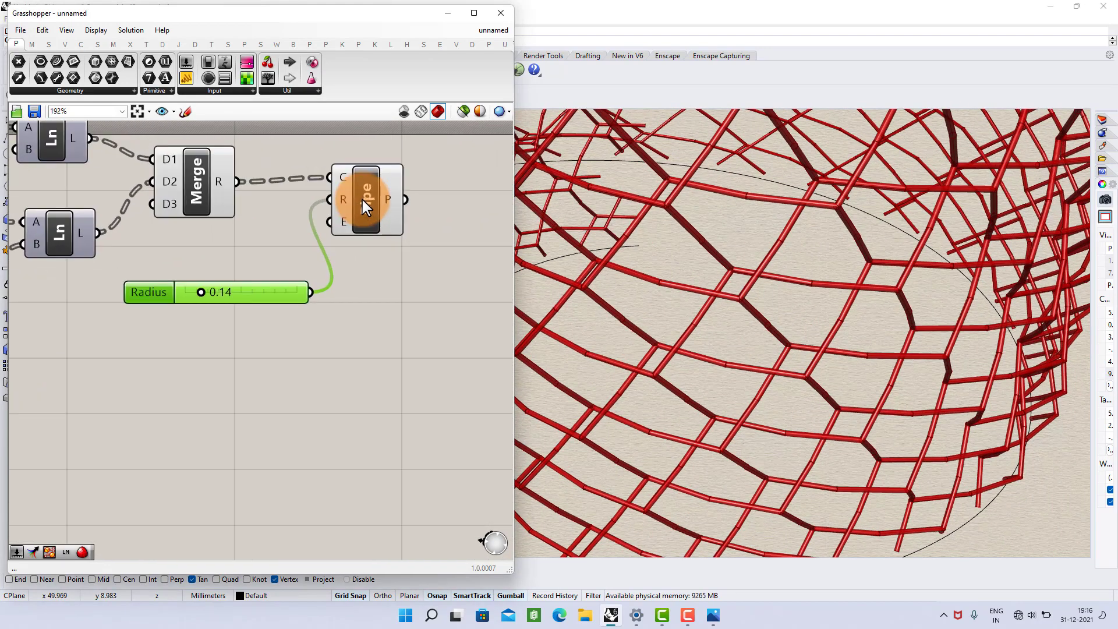
{"action": "scroll", "coordinate": [362, 201], "scroll_direction": "up", "scroll_amount": 2}
{"action": "right_click", "coordinate": [362, 201]}
{"action": "left_click", "coordinate": [371, 244]}
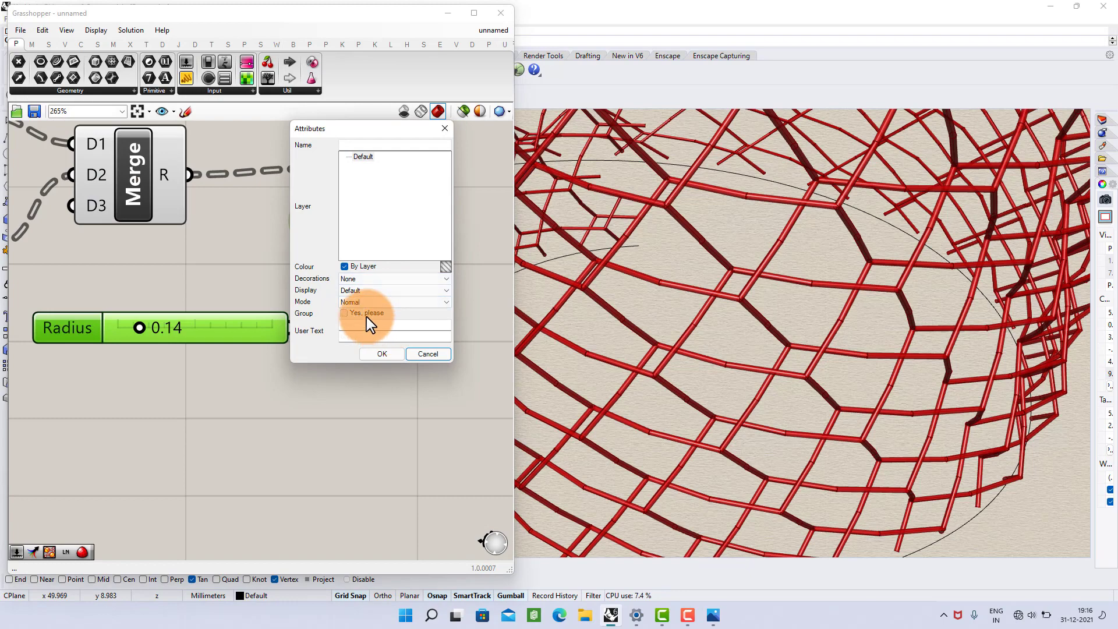
{"action": "left_click", "coordinate": [373, 352]}
Turn off the preview of the Merge and Pipe components.
{"action": "scroll", "coordinate": [361, 335], "scroll_direction": "down", "scroll_amount": 3}
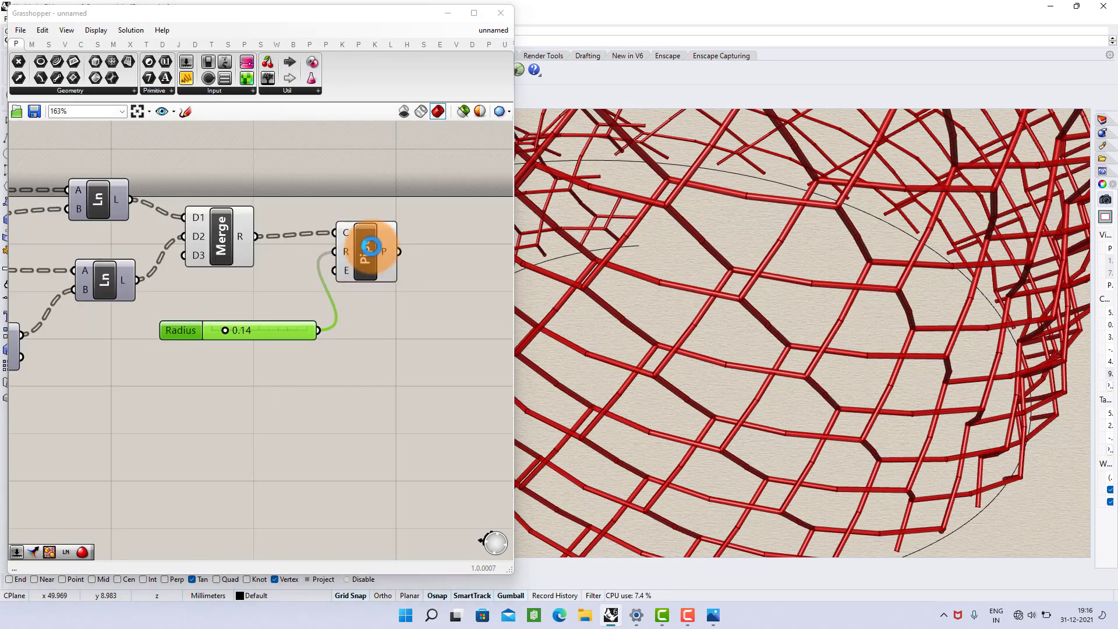
{"action": "scroll", "coordinate": [371, 247], "scroll_direction": "down", "scroll_amount": 2}
{"action": "left_click_drag", "start_coordinate": [224, 358], "coordinate": [224, 357]}
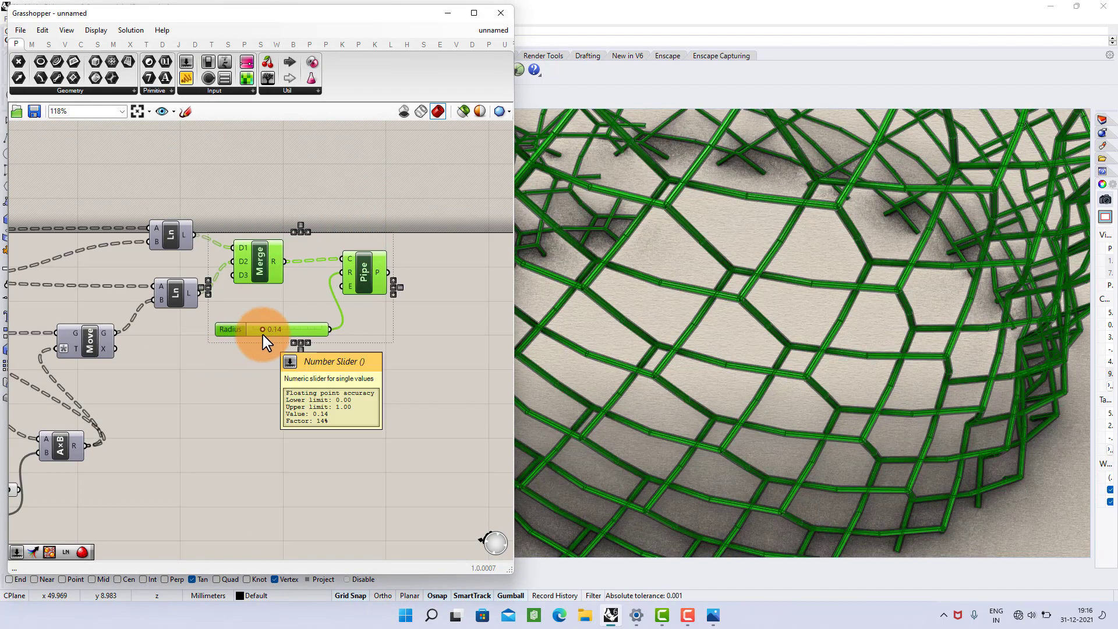
{"action": "middle_click", "coordinate": [263, 334]}
{"action": "left_click", "coordinate": [406, 278]}
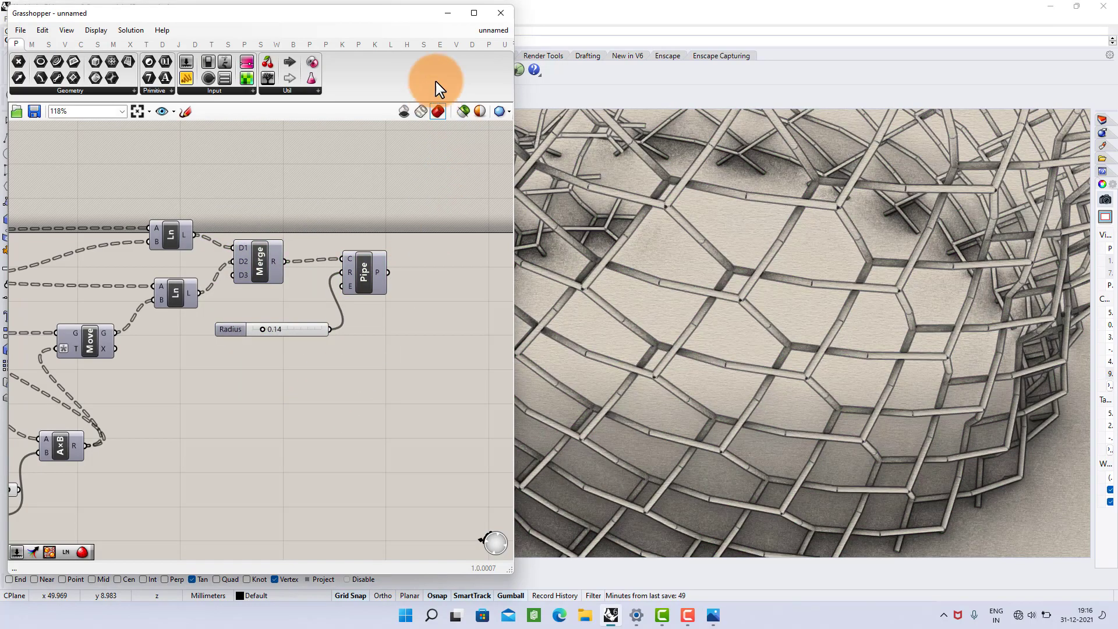
Examine the baked spiral lattice as a whole and the pipe joints at its base up close.
{"action": "left_click", "coordinate": [452, 14]}
{"action": "right_click_drag", "start_coordinate": [593, 266], "coordinate": [656, 258], "text": "ctrl"}
{"action": "scroll", "coordinate": [557, 306], "scroll_direction": "down", "scroll_amount": 4}
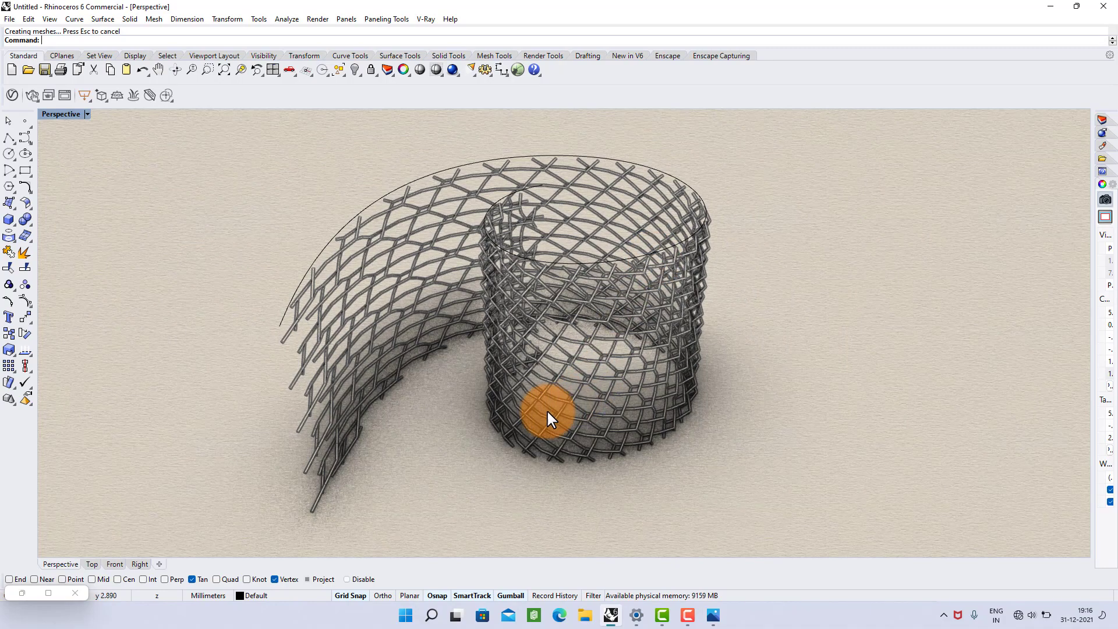
{"action": "scroll", "coordinate": [577, 413], "scroll_direction": "up", "scroll_amount": 2}
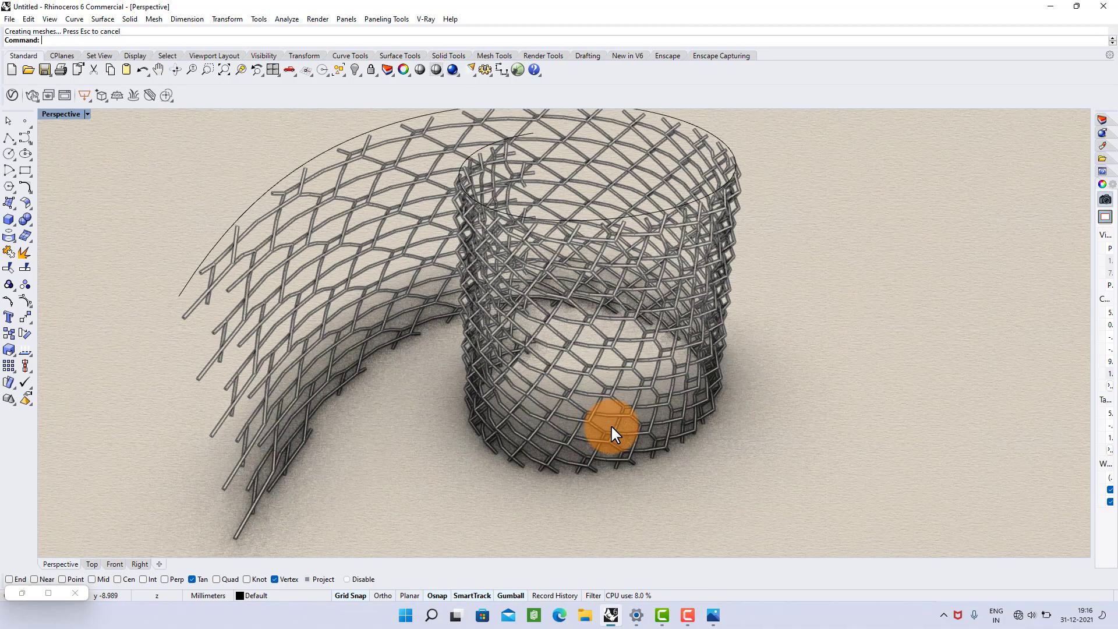
{"action": "scroll", "coordinate": [610, 424], "scroll_direction": "up", "scroll_amount": 6}
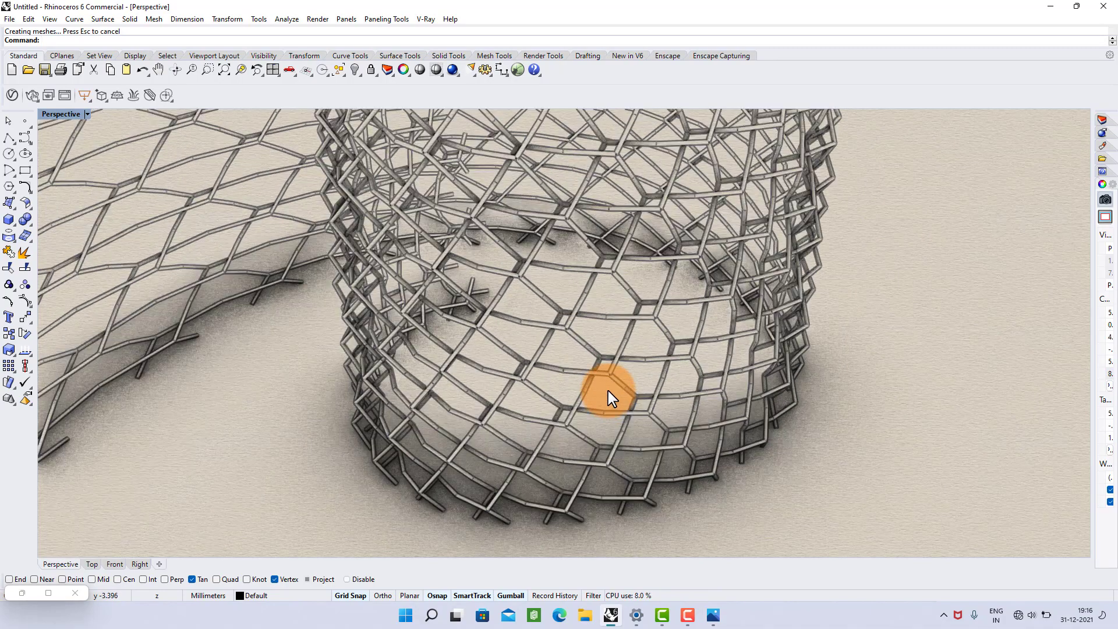
{"action": "right_click_drag", "start_coordinate": [608, 390], "coordinate": [678, 431]}
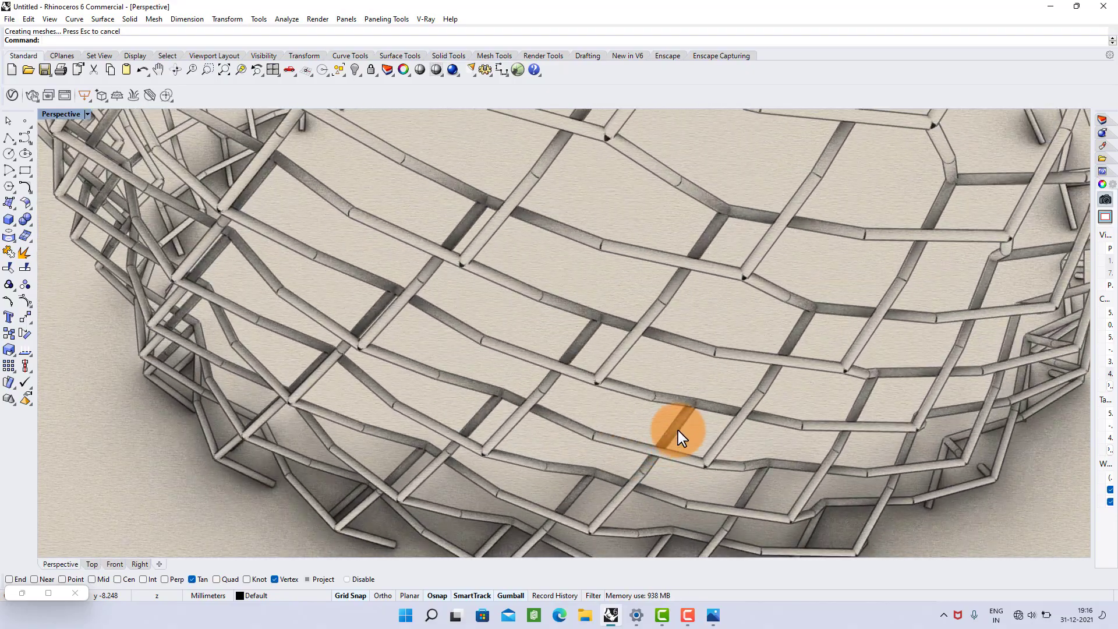
{"action": "scroll", "coordinate": [729, 411], "scroll_direction": "down", "scroll_amount": 13}
{"action": "right_click_drag", "start_coordinate": [693, 364], "coordinate": [900, 398], "text": "shift"}
Draw a rectangular plane surface in the Front view, to the side of the spiral, and show it in Perspective.
{"action": "double_click", "coordinate": [58, 114]}
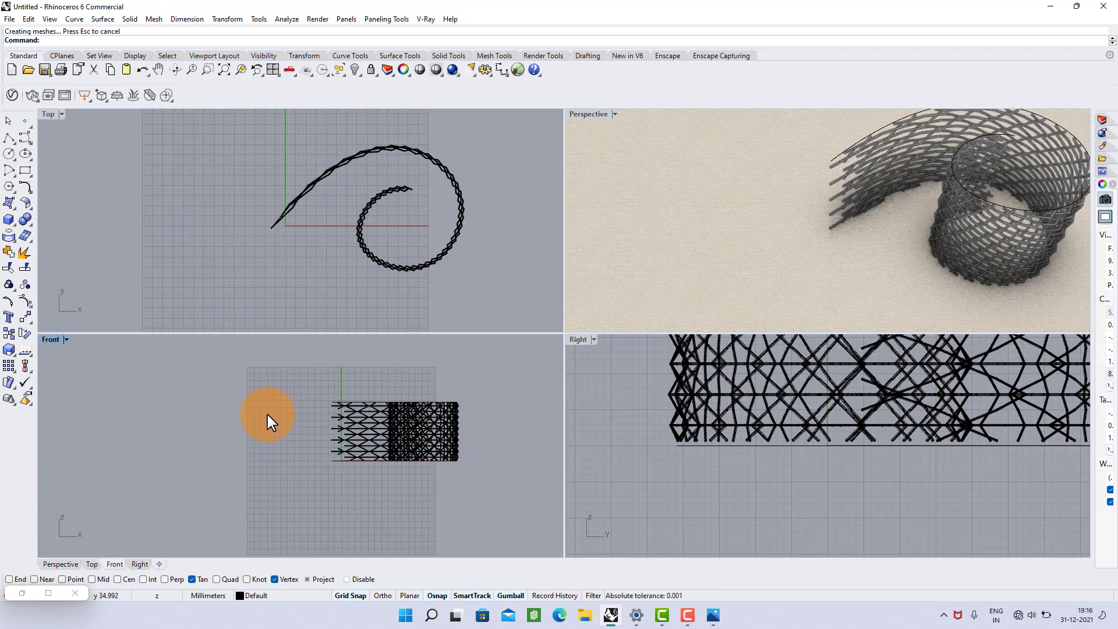
{"action": "type", "text": "Plane"}
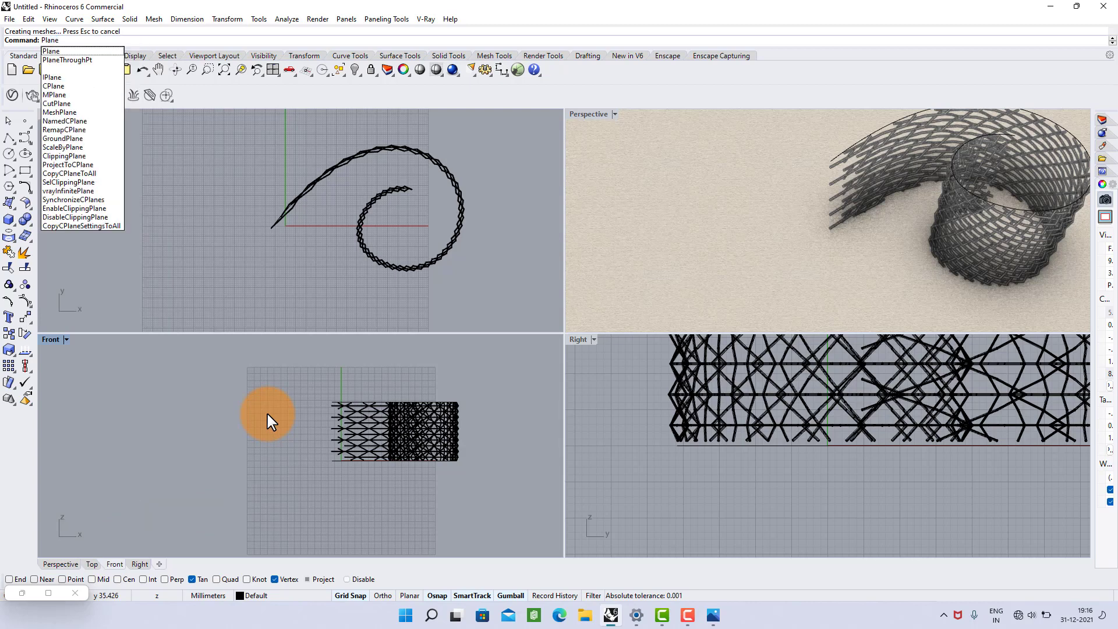
{"action": "key", "text": "Return"}
{"action": "left_click", "coordinate": [307, 463]}
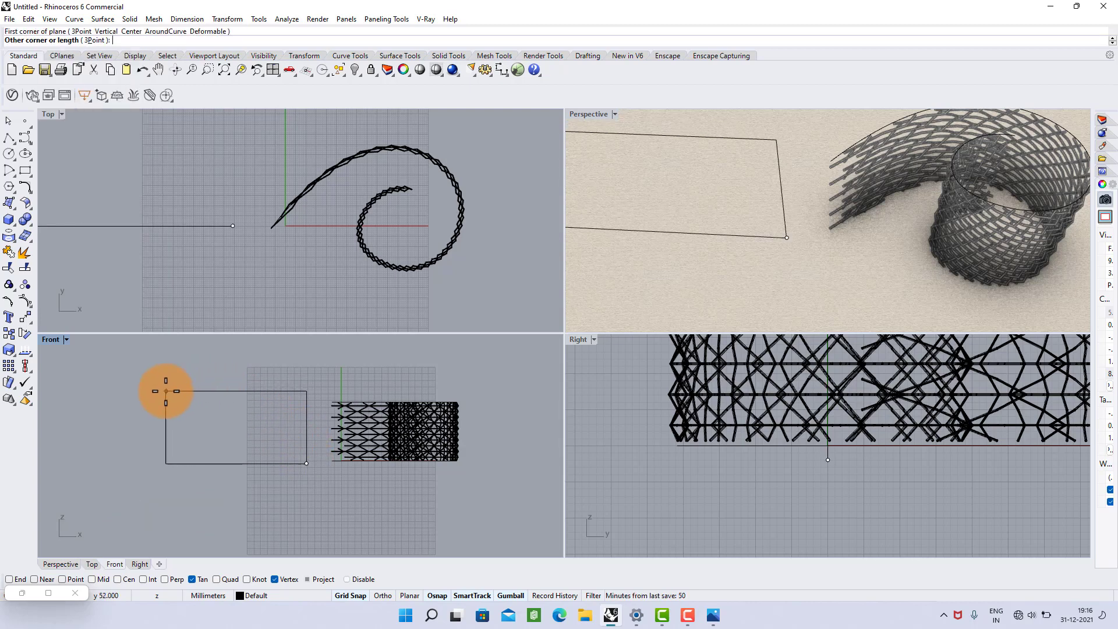
{"action": "right_click_drag", "start_coordinate": [805, 254], "coordinate": [1019, 258], "text": "shift"}
{"action": "double_click", "coordinate": [588, 116]}
{"action": "right_click_drag", "start_coordinate": [643, 259], "coordinate": [745, 296], "text": "shift"}
Add a new Surface parameter in Grasshopper below the wire between Loft and the existing Srf parameter.
{"action": "left_click", "coordinate": [22, 592]}
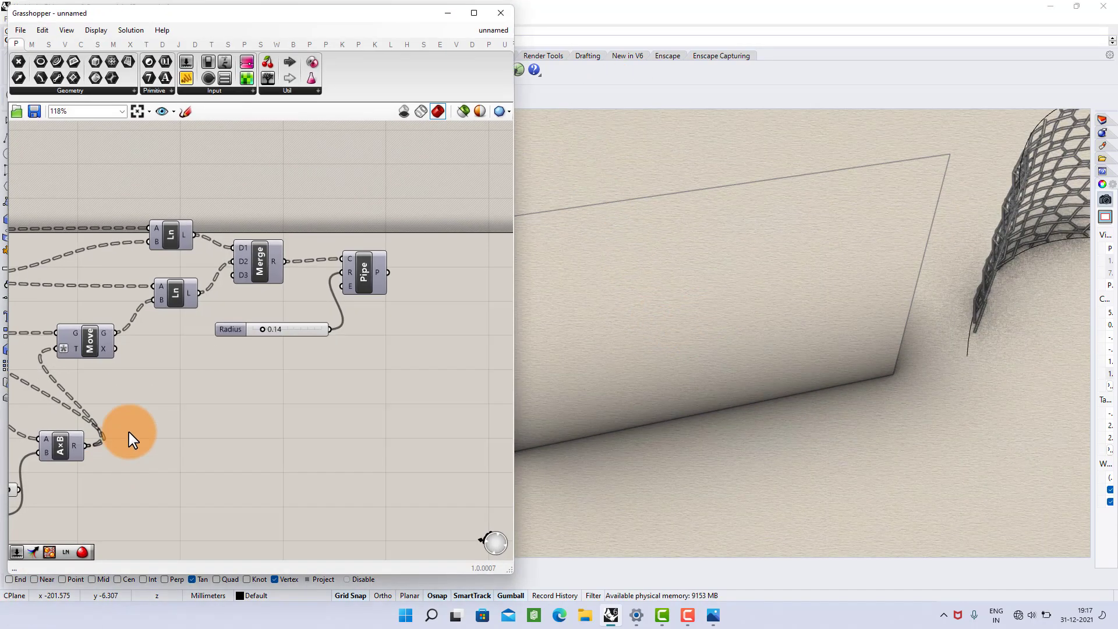
{"action": "right_click_drag", "start_coordinate": [237, 348], "coordinate": [302, 306]}
{"action": "scroll", "coordinate": [306, 297], "scroll_direction": "down", "scroll_amount": 5}
{"action": "right_click_drag", "start_coordinate": [153, 369], "coordinate": [299, 327]}
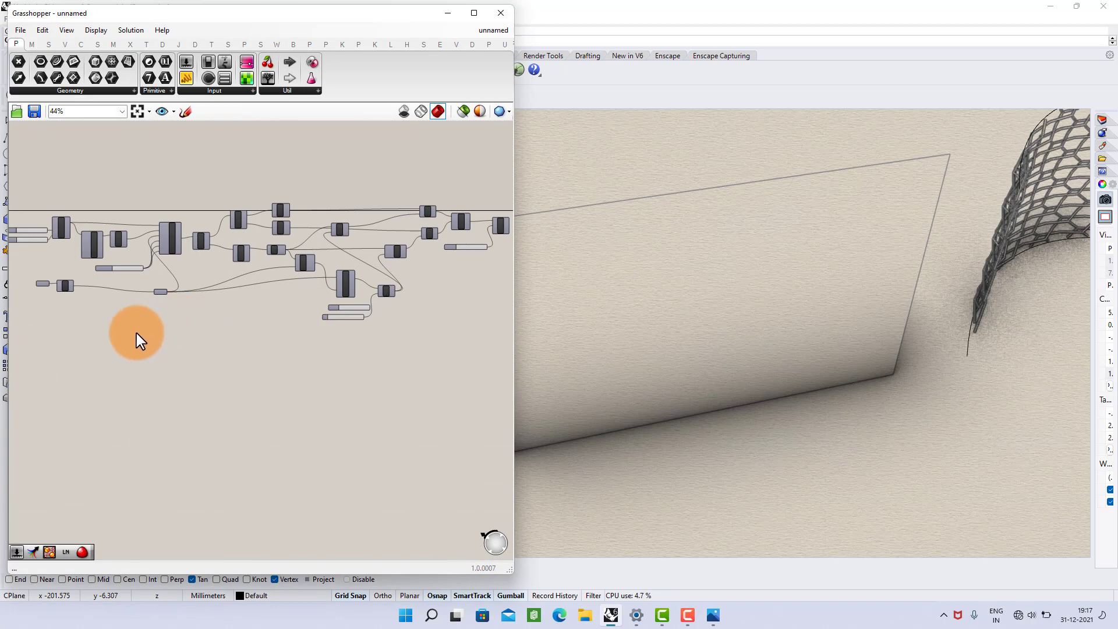
{"action": "scroll", "coordinate": [88, 287], "scroll_direction": "up", "scroll_amount": 5}
{"action": "right_click_drag", "start_coordinate": [90, 289], "coordinate": [215, 347]}
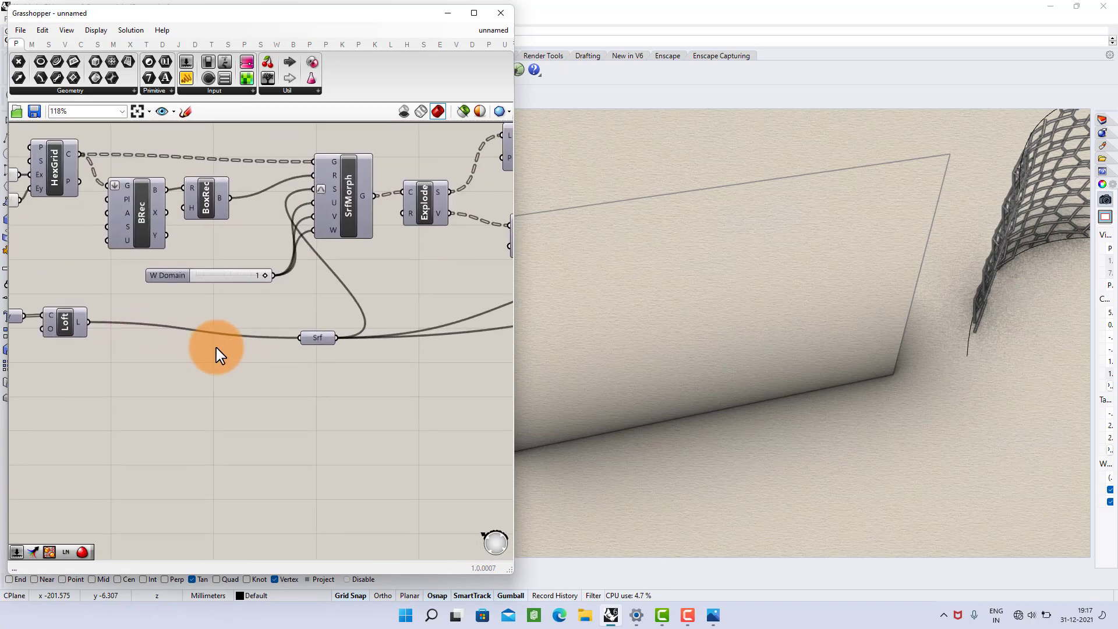
{"action": "double_click", "coordinate": [217, 367]}
{"action": "type", "text": "srf"}
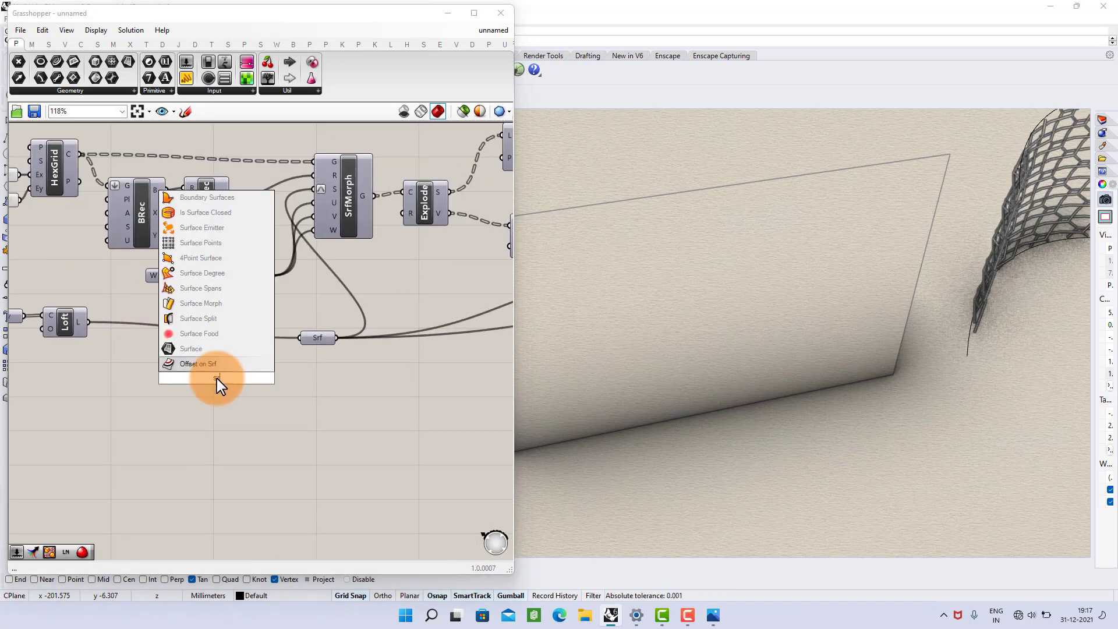
{"action": "left_click", "coordinate": [205, 357]}
Assign the drawn plane to the new Surface parameter and connect it to the existing Srf parameter in place of Loft.
{"action": "right_click", "coordinate": [217, 379]}
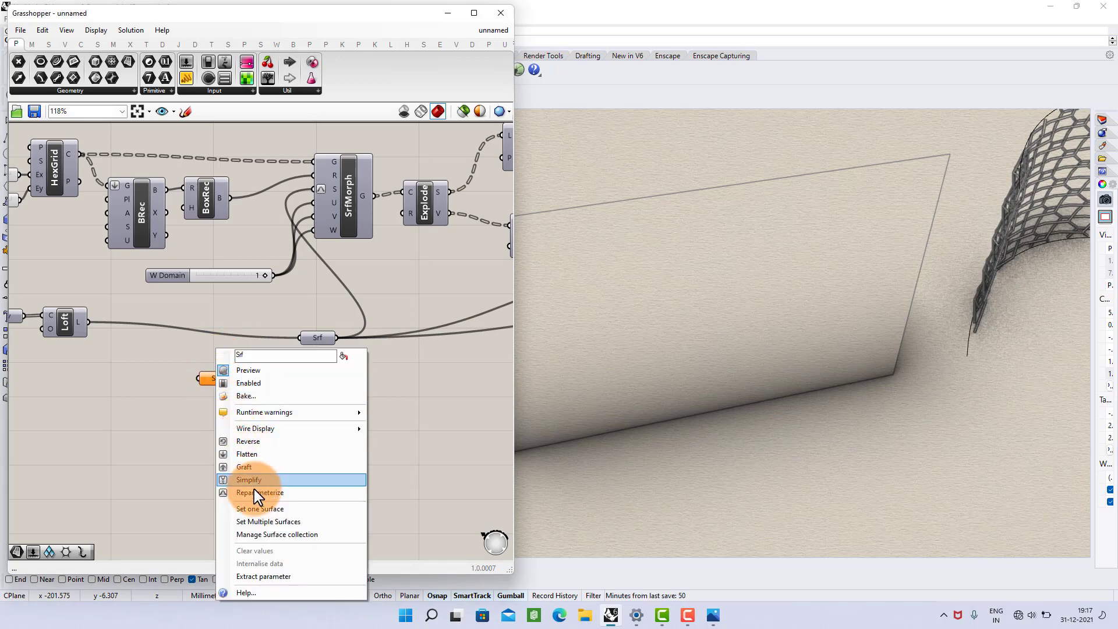
{"action": "left_click", "coordinate": [260, 509]}
{"action": "left_click", "coordinate": [588, 229]}
{"action": "scroll", "coordinate": [201, 386], "scroll_direction": "up", "scroll_amount": 3}
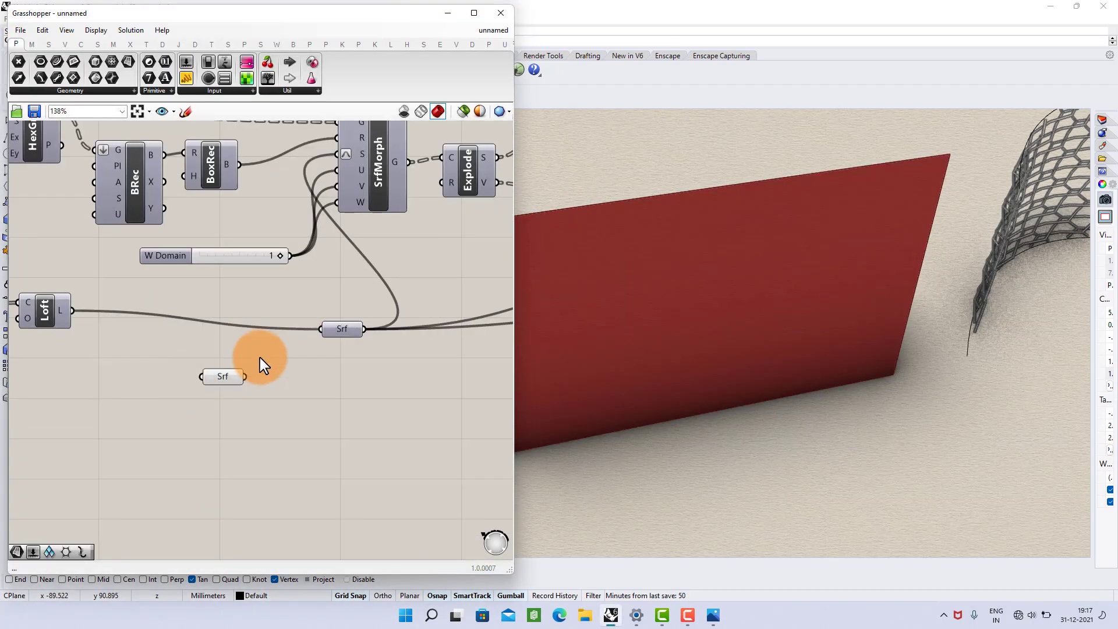
{"action": "right_click_drag", "start_coordinate": [260, 358], "coordinate": [205, 410]}
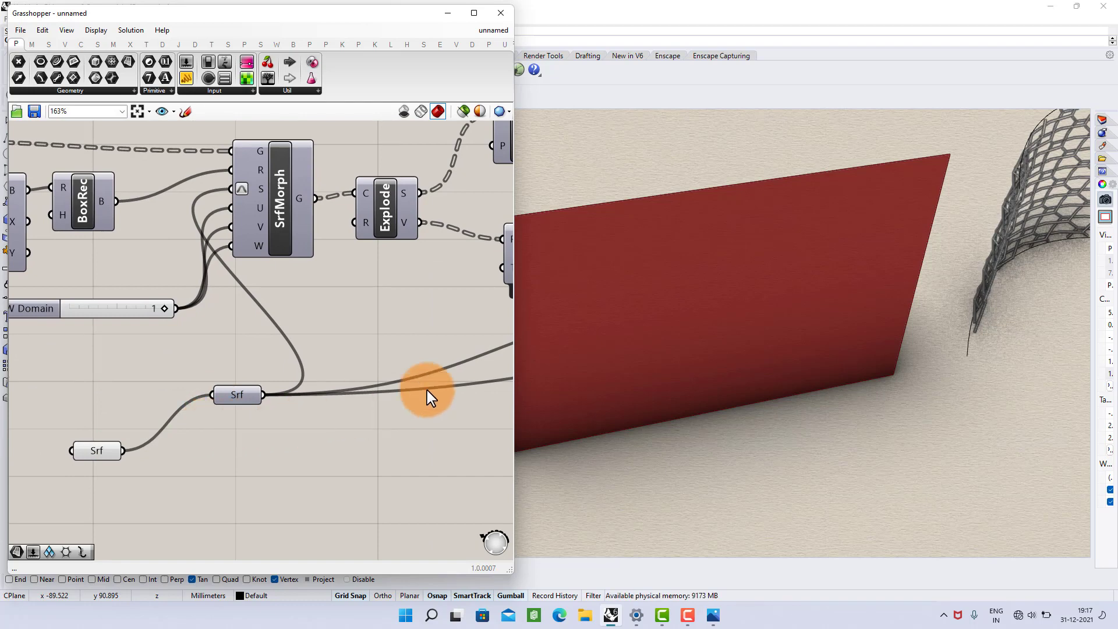
Turn the Pipe preview back on and view the pipe pattern on the flat plane up close.
{"action": "scroll", "coordinate": [327, 352], "scroll_direction": "down", "scroll_amount": 3}
{"action": "right_click_drag", "start_coordinate": [379, 334], "coordinate": [122, 336]}
{"action": "right_click_drag", "start_coordinate": [372, 285], "coordinate": [157, 300]}
{"action": "scroll", "coordinate": [368, 219], "scroll_direction": "up", "scroll_amount": 3}
{"action": "middle_click", "coordinate": [243, 259]}
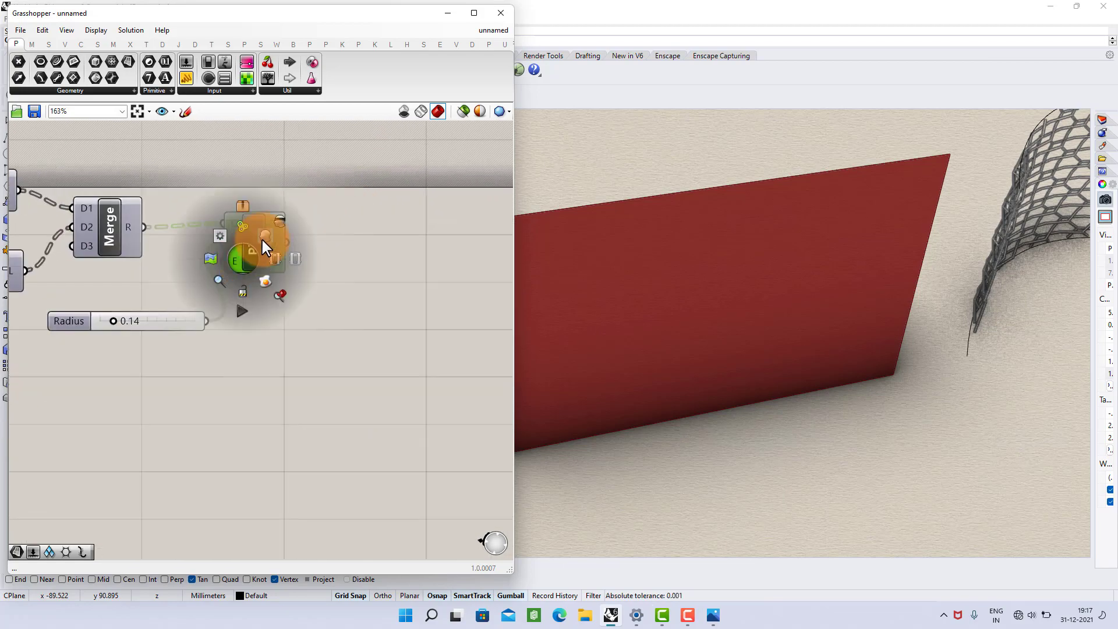
{"action": "left_click", "coordinate": [293, 384]}
{"action": "right_click_drag", "start_coordinate": [824, 281], "coordinate": [625, 285]}
{"action": "scroll", "coordinate": [625, 285], "scroll_direction": "up", "scroll_amount": 5}
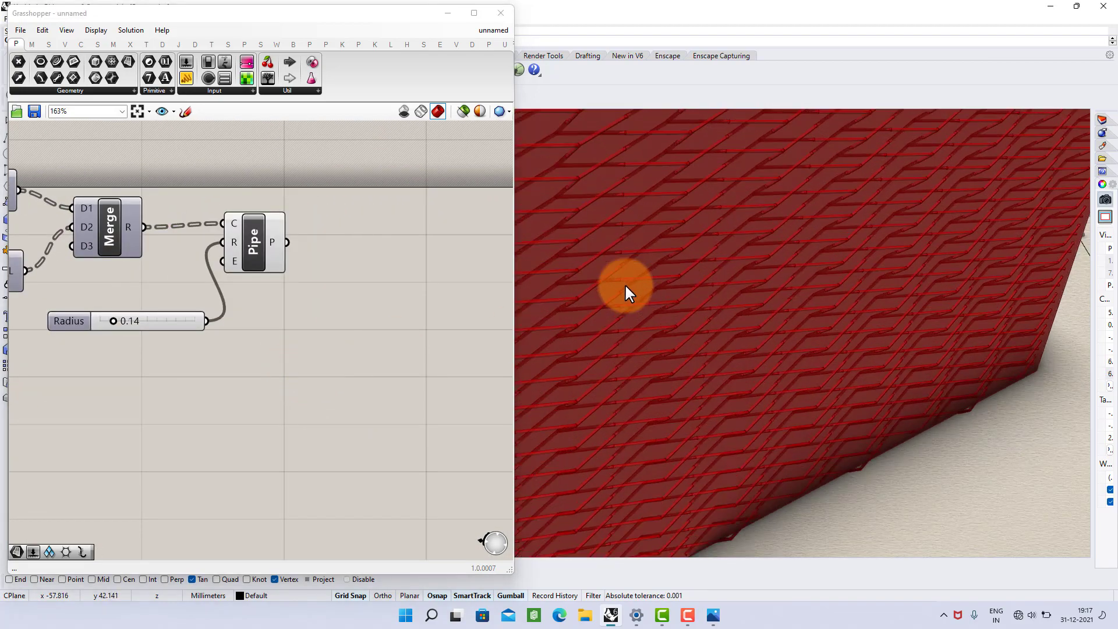
{"action": "scroll", "coordinate": [629, 284], "scroll_direction": "up", "scroll_amount": 5}
Set the normal multiplier's B slider to 2.96.
{"action": "scroll", "coordinate": [173, 318], "scroll_direction": "down", "scroll_amount": 4}
{"action": "right_click_drag", "start_coordinate": [174, 318], "coordinate": [323, 306]}
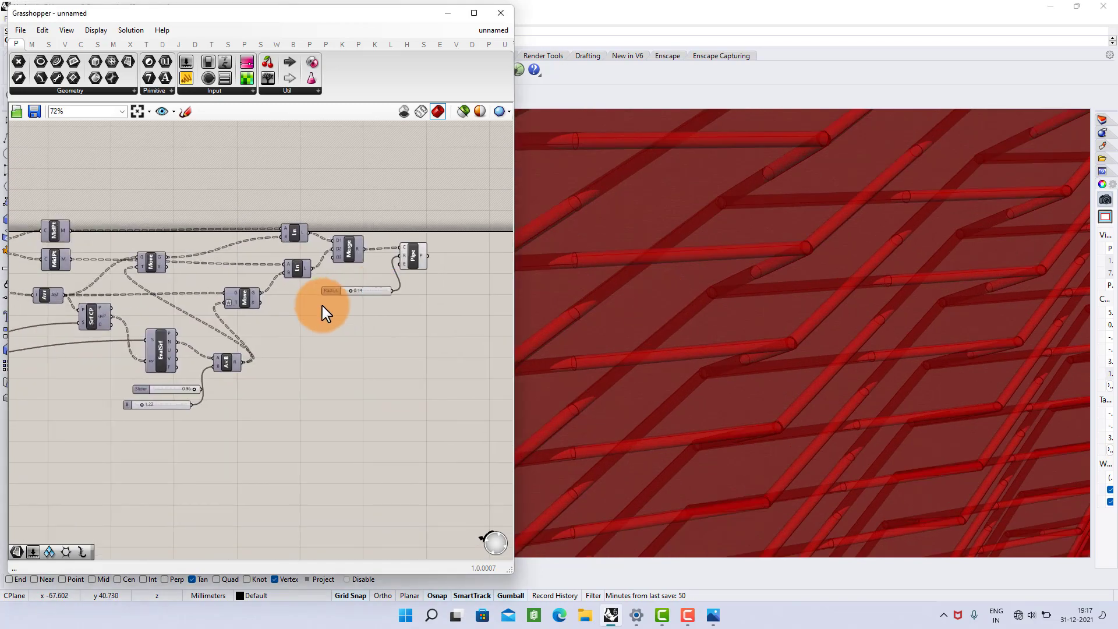
{"action": "scroll", "coordinate": [292, 364], "scroll_direction": "up", "scroll_amount": 8}
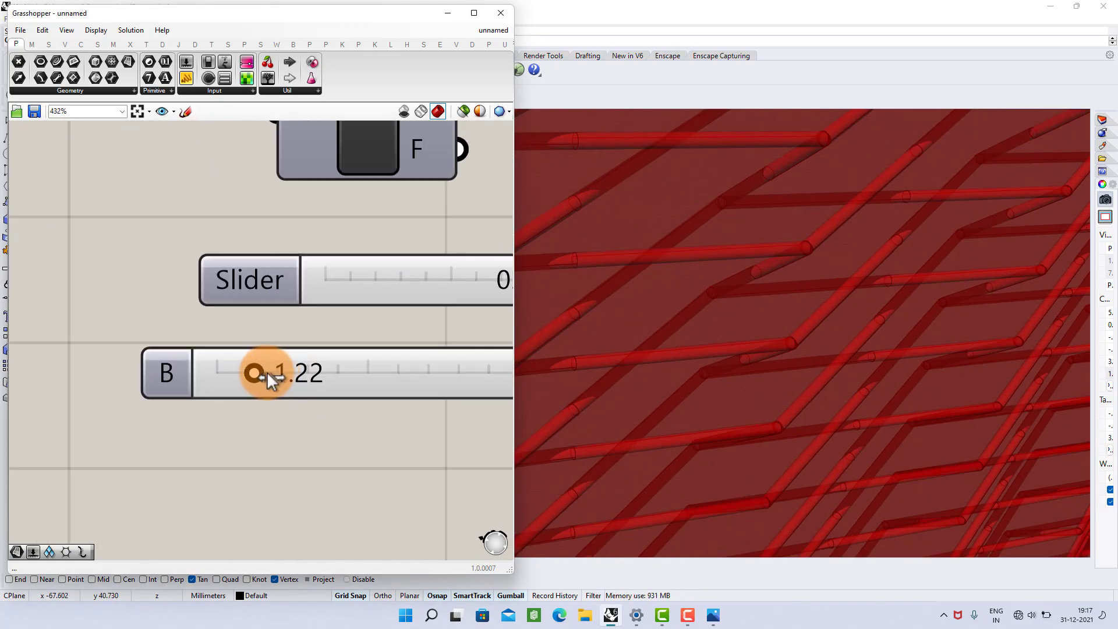
{"action": "left_click_drag", "start_coordinate": [277, 376], "coordinate": [316, 382]}
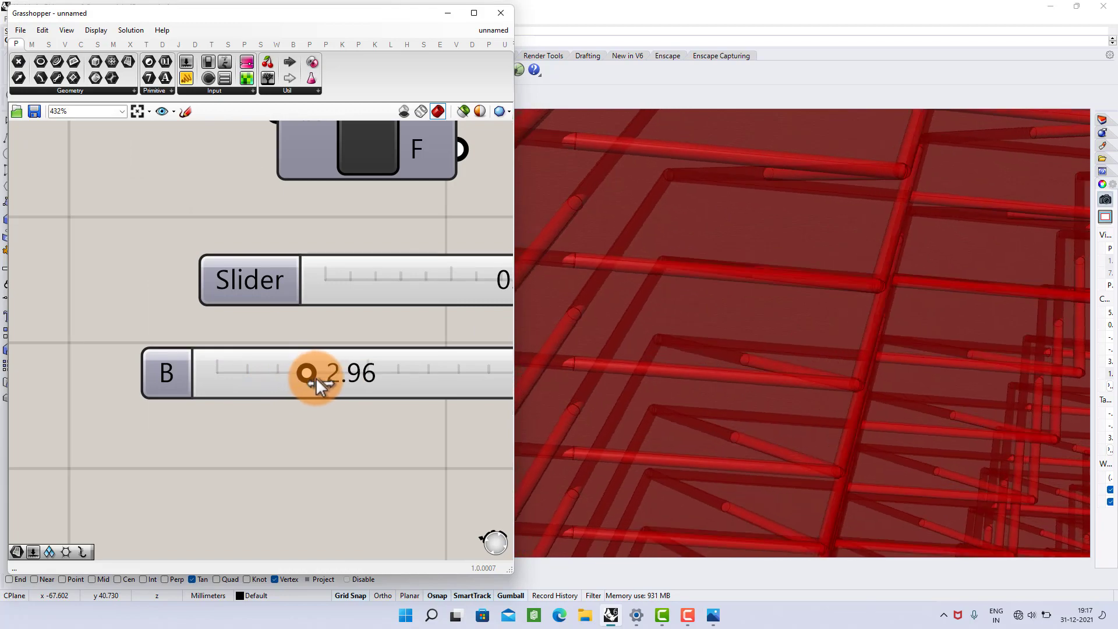
Set the hexagonal grid's Extent X to 13 and Extent Y to 14.
{"action": "scroll", "coordinate": [320, 361], "scroll_direction": "down", "scroll_amount": 5}
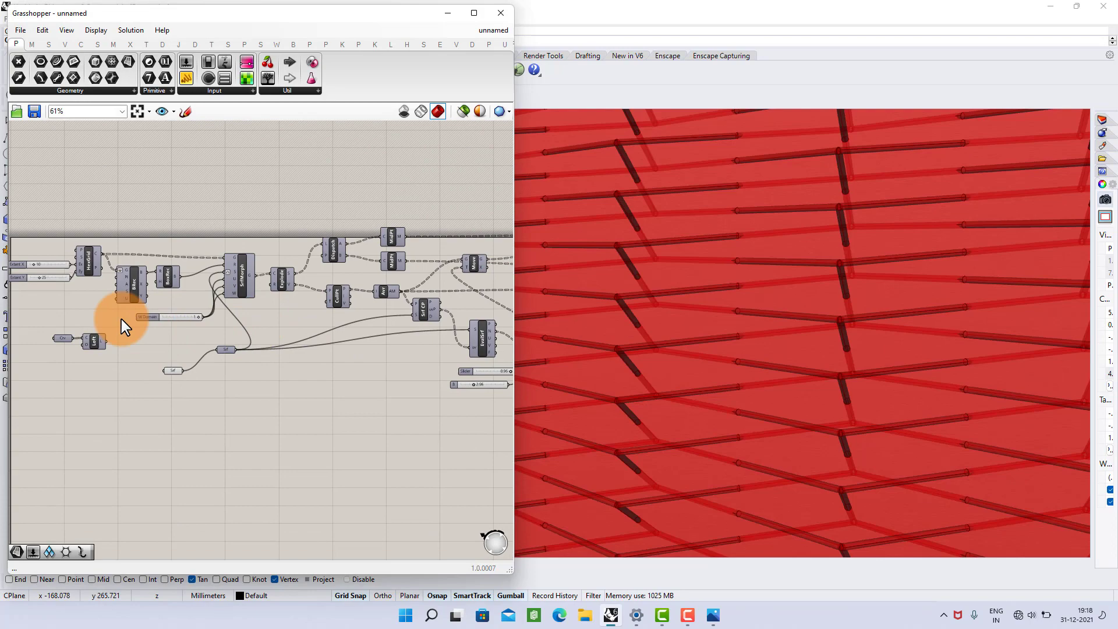
{"action": "scroll", "coordinate": [109, 271], "scroll_direction": "up", "scroll_amount": 8}
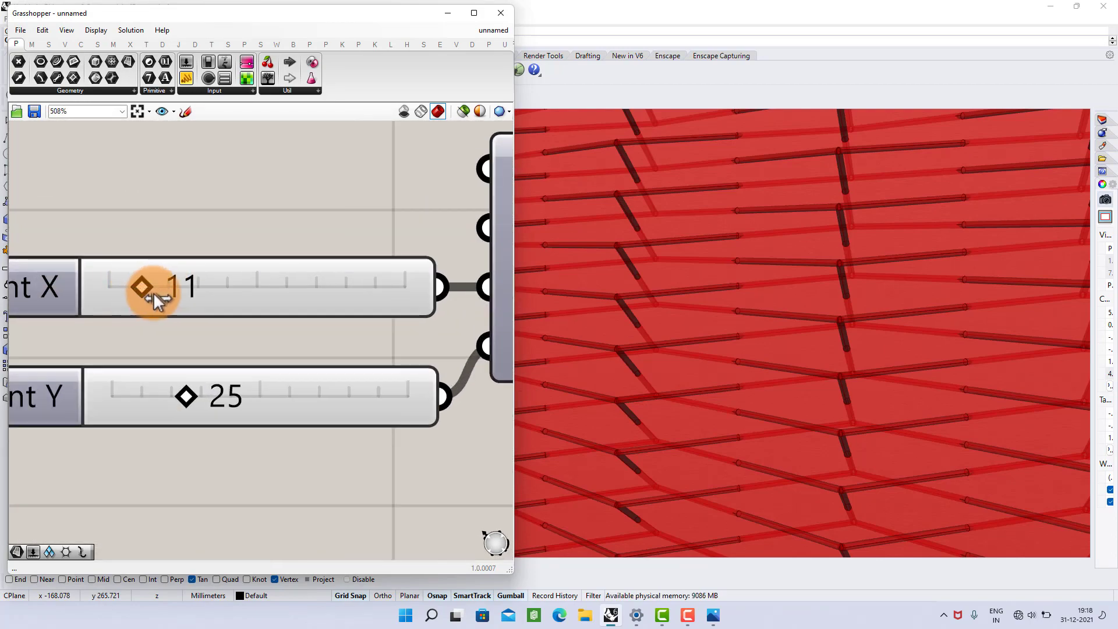
{"action": "mouse_move", "coordinate": [155, 294]}
{"action": "left_mouse_down"}
{"action": "mouse_move", "coordinate": [180, 299]}
{"action": "mouse_move", "coordinate": [153, 308]}
{"action": "left_mouse_up"}
{"action": "left_click_drag", "start_coordinate": [189, 401], "coordinate": [160, 400]}
{"action": "scroll", "coordinate": [166, 358], "scroll_direction": "down", "scroll_amount": 3}
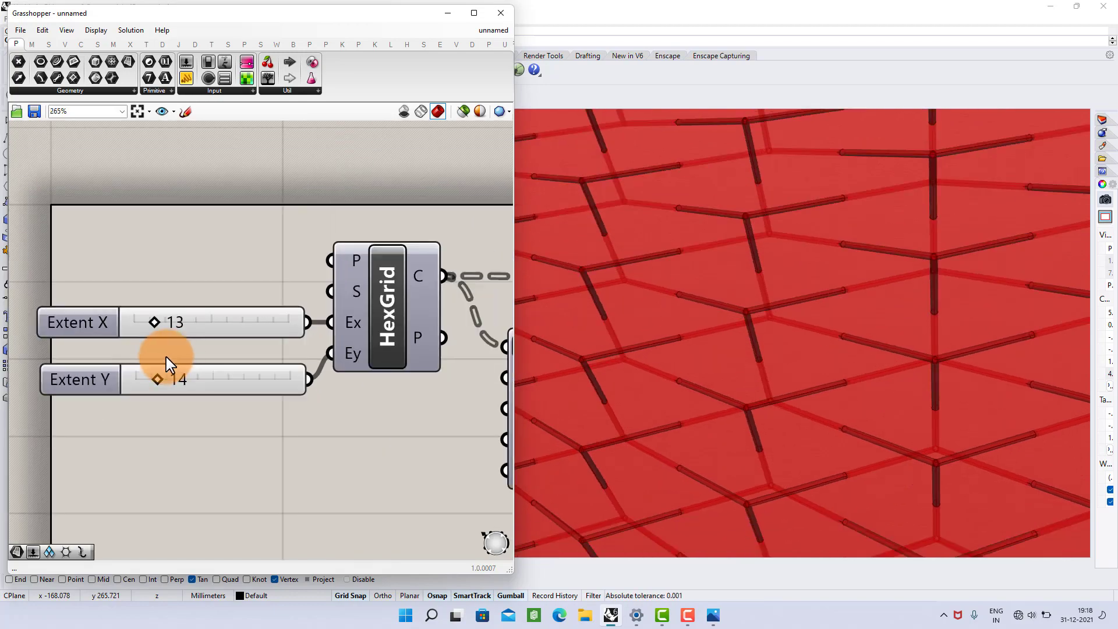
Bake the Pipe component's geometry for the flat plane into the Rhino document.
{"action": "scroll", "coordinate": [166, 357], "scroll_direction": "down", "scroll_amount": 4}
{"action": "right_click_drag", "start_coordinate": [437, 330], "coordinate": [150, 299]}
{"action": "right_click_drag", "start_coordinate": [391, 291], "coordinate": [95, 293]}
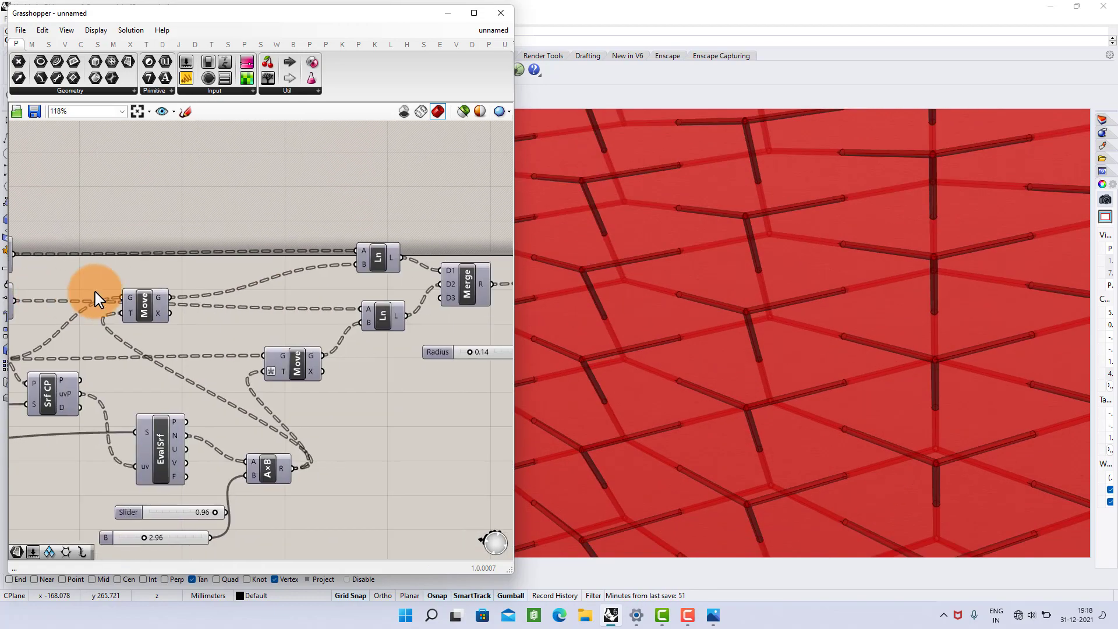
{"action": "right_click_drag", "start_coordinate": [306, 302], "coordinate": [51, 302]}
{"action": "scroll", "coordinate": [255, 306], "scroll_direction": "up", "scroll_amount": 3}
{"action": "right_click", "coordinate": [306, 313]}
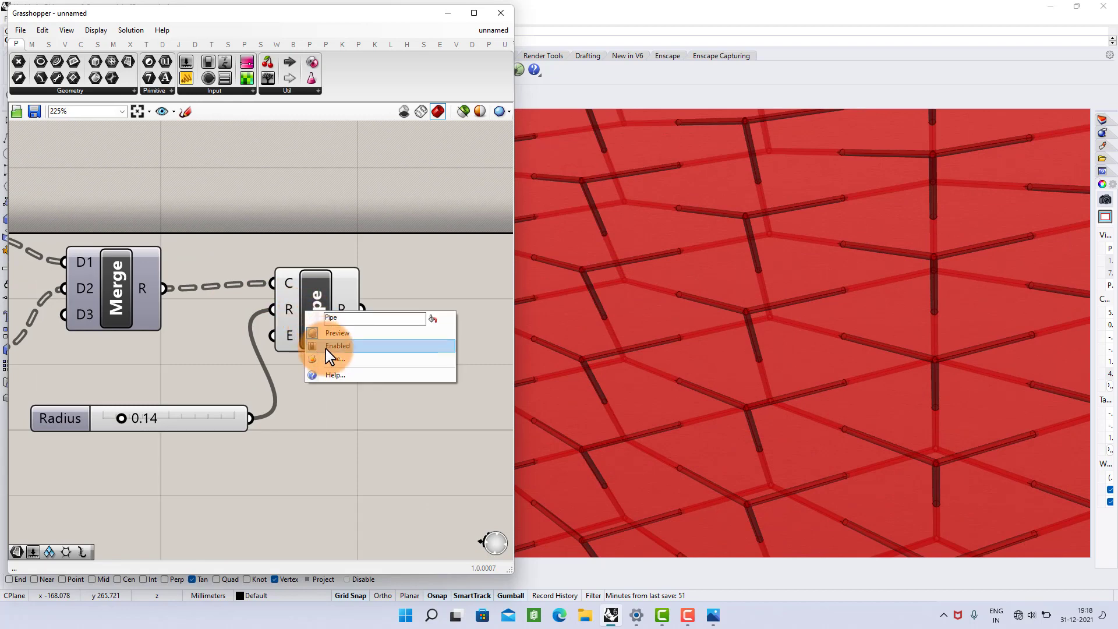
{"action": "left_click", "coordinate": [330, 358]}
{"action": "left_click", "coordinate": [330, 468]}
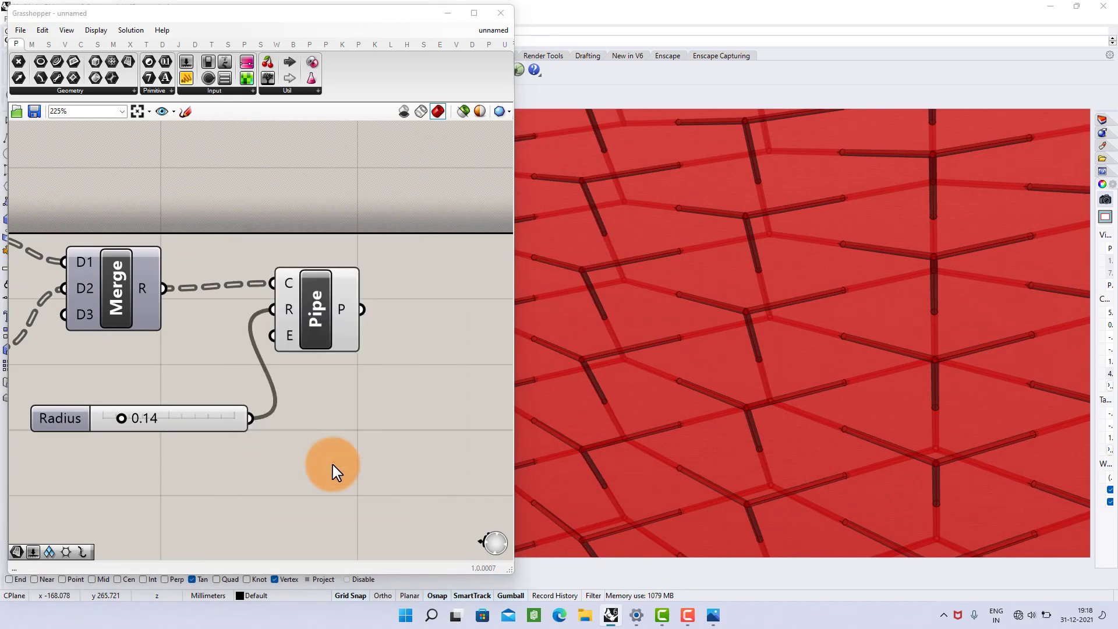
Turn off the preview of the Pipe component so only its baked geometry is displayed.
{"action": "left_click", "coordinate": [309, 344]}
{"action": "middle_click", "coordinate": [311, 340]}
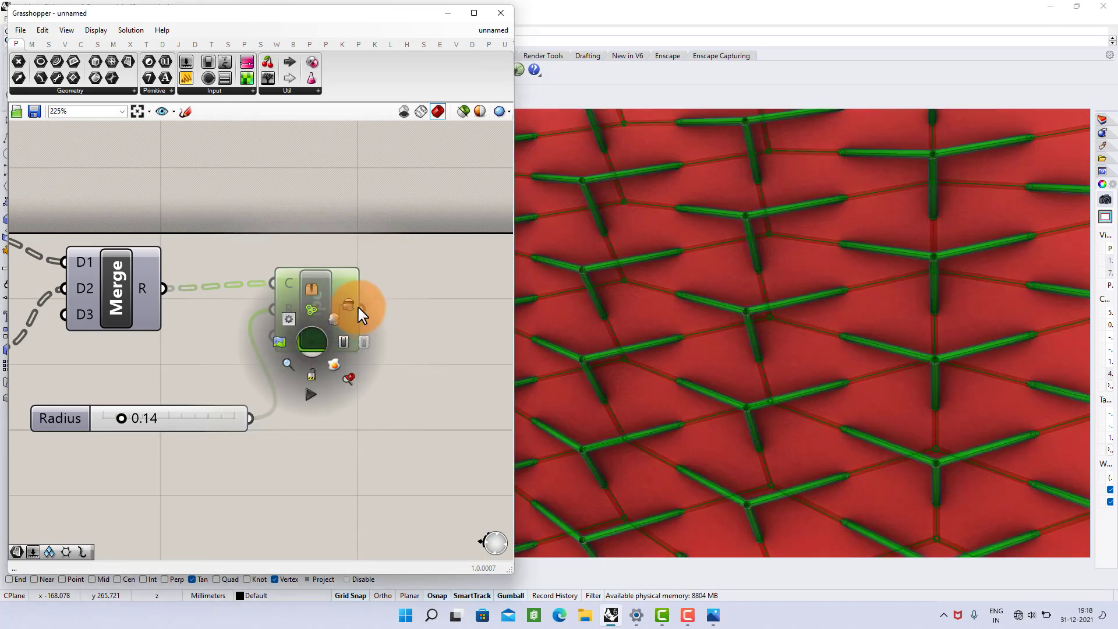
{"action": "left_click", "coordinate": [352, 303]}
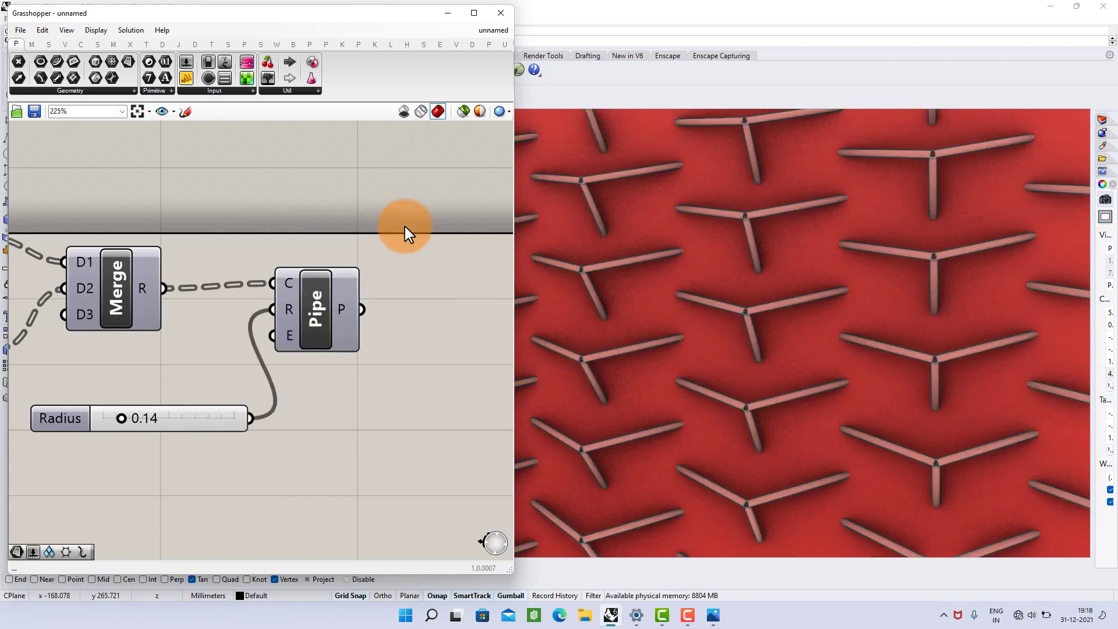
Minimize Grasshopper and delete the selected surface in Rhino's Perspective viewport to inspect the baked pipe lattice.
{"action": "left_click", "coordinate": [454, 11]}
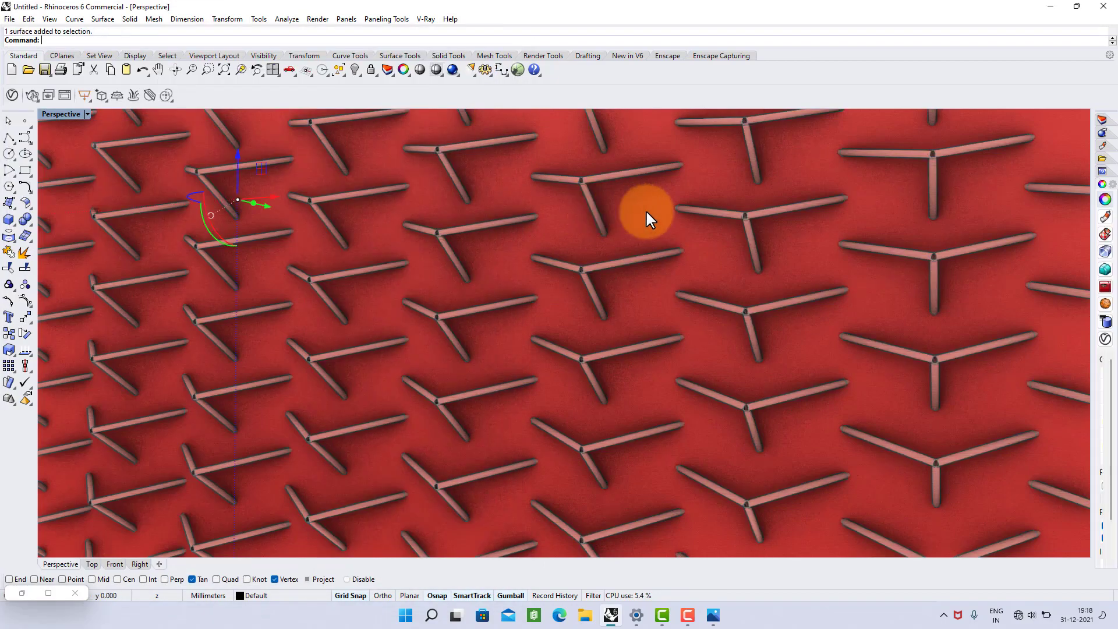
{"action": "key", "text": "Delete"}
{"action": "scroll", "coordinate": [648, 212], "scroll_direction": "down", "scroll_amount": 4}
{"action": "right_click_drag", "start_coordinate": [637, 237], "coordinate": [714, 295]}
{"action": "scroll", "coordinate": [592, 266], "scroll_direction": "down", "scroll_amount": 2}
{"action": "scroll", "coordinate": [592, 266], "scroll_direction": "down", "scroll_amount": 3}
{"action": "scroll", "coordinate": [530, 196], "scroll_direction": "up", "scroll_amount": 4}
{"action": "scroll", "coordinate": [572, 263], "scroll_direction": "up", "scroll_amount": 4}
{"action": "scroll", "coordinate": [542, 230], "scroll_direction": "down", "scroll_amount": 5}
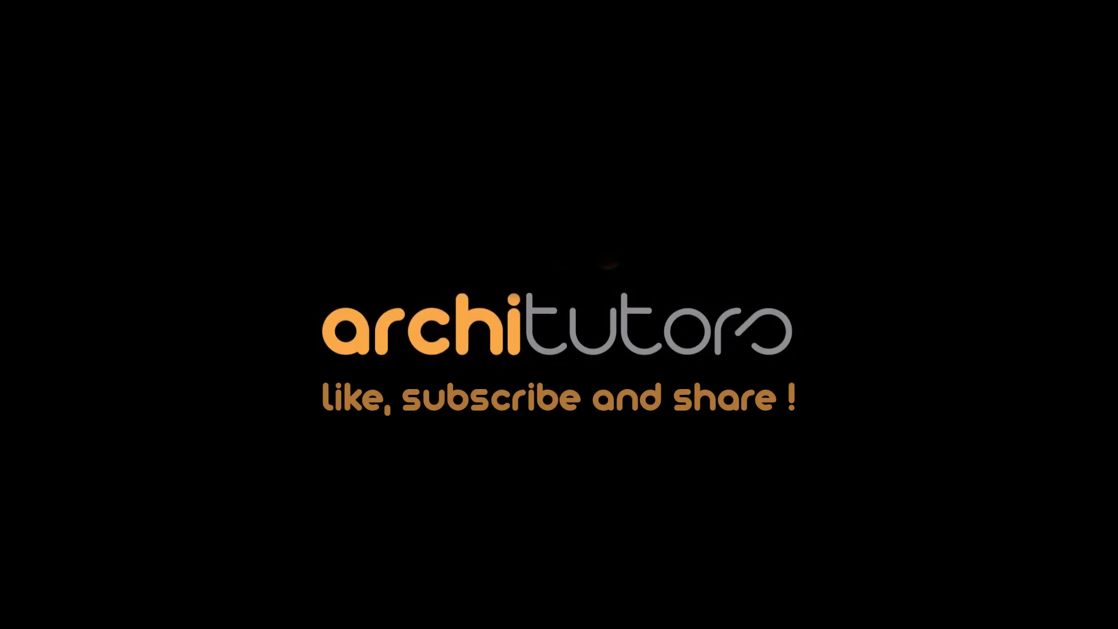